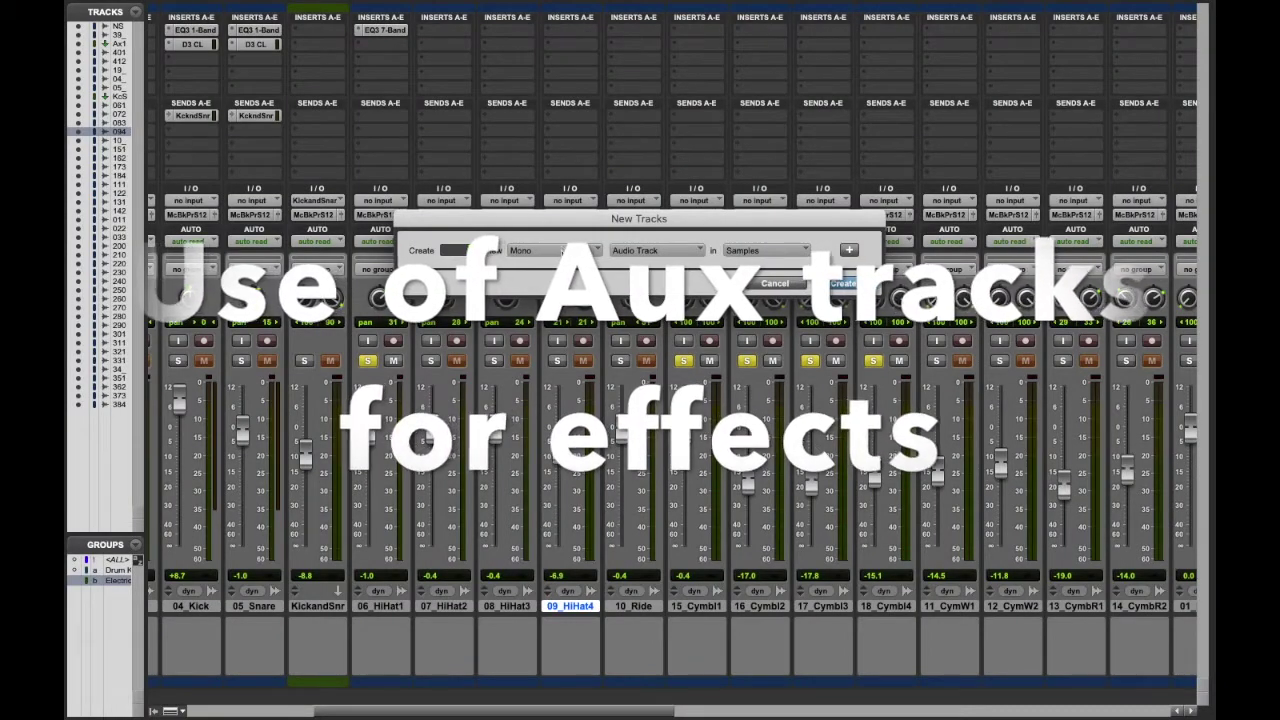
Create one new mono Aux Input track with the Samples timebase
{"action": "left_click", "coordinate": [640, 251]}
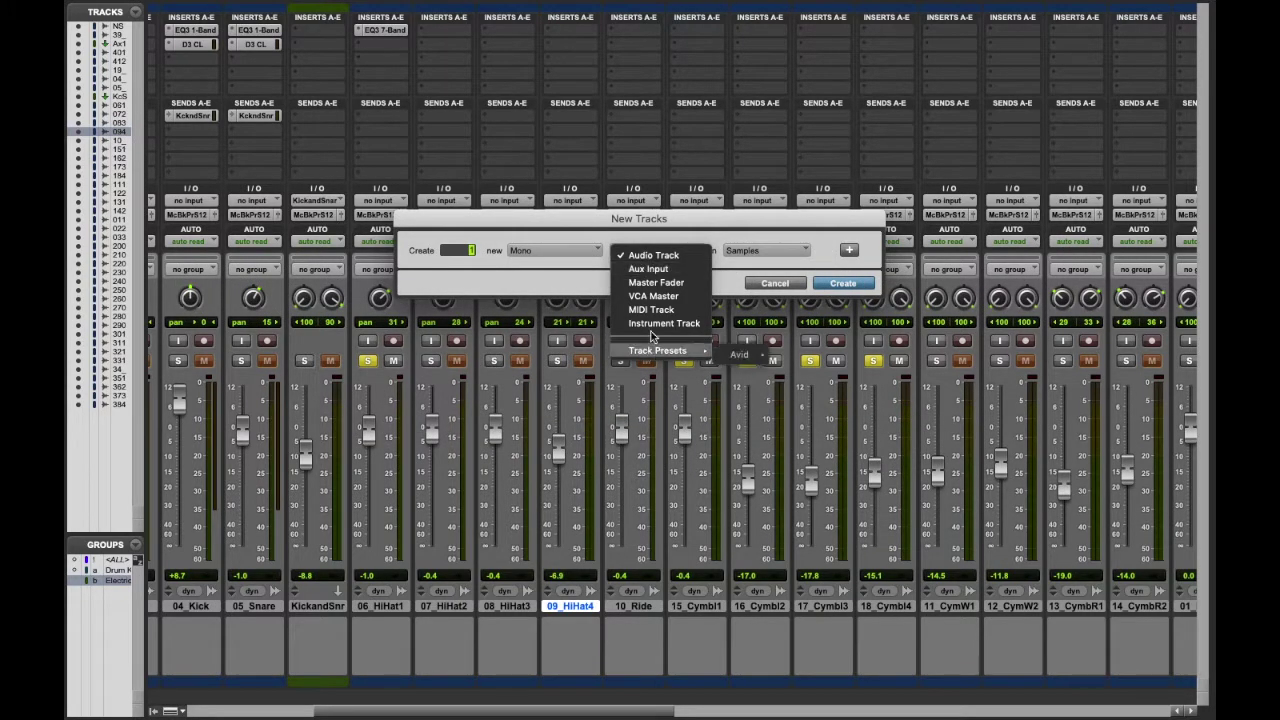
{"action": "left_click", "coordinate": [666, 269]}
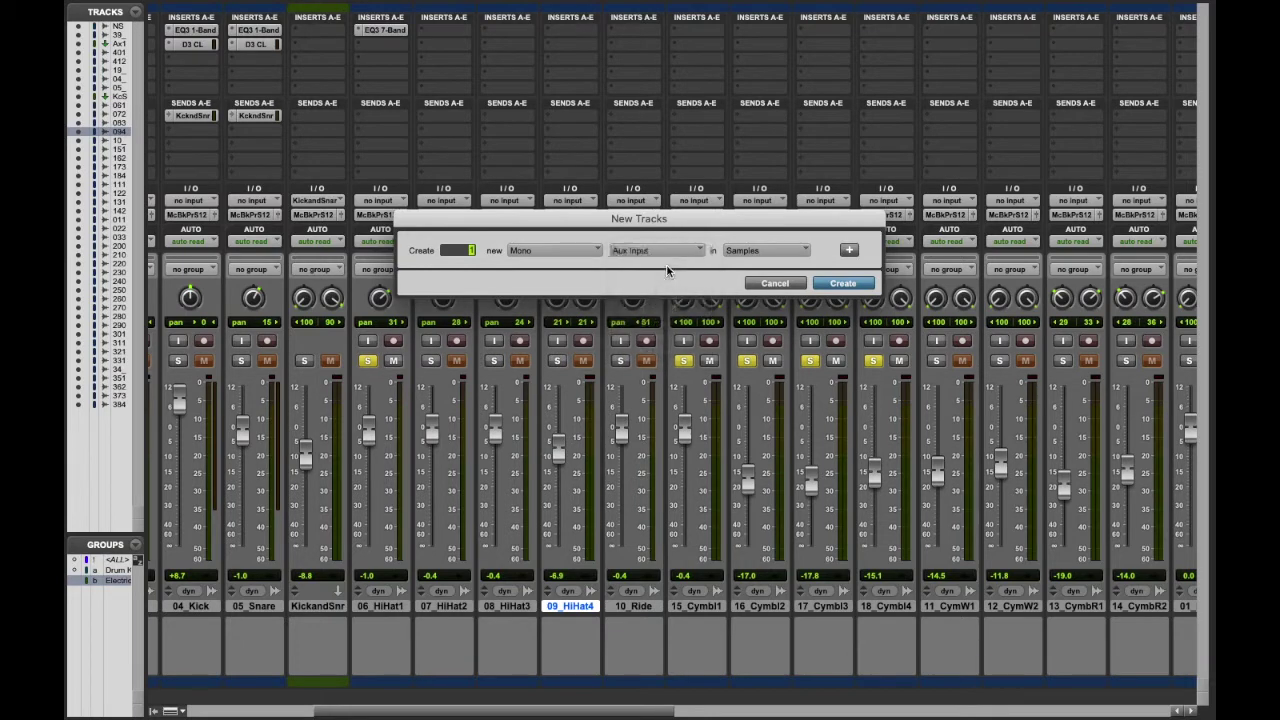
{"action": "left_click", "coordinate": [792, 252]}
{"action": "left_click", "coordinate": [793, 256]}
{"action": "left_click", "coordinate": [843, 283]}
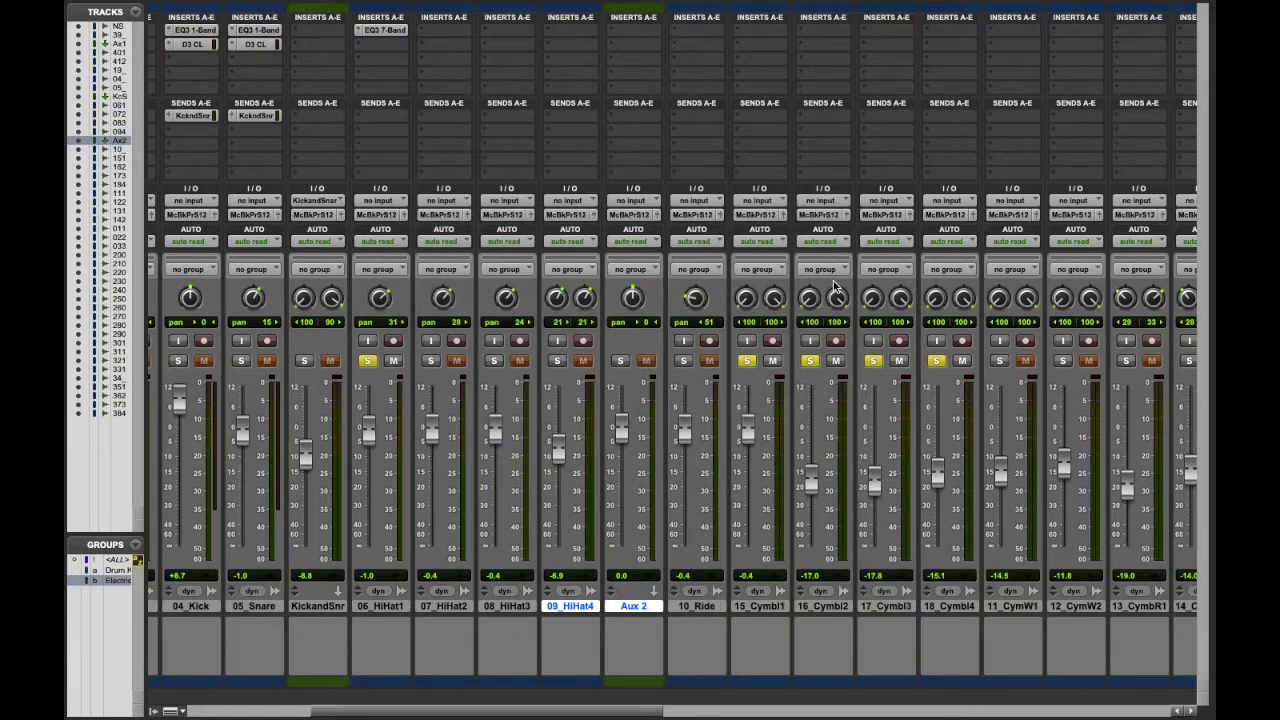
Name the new aux track "Electric Guitar Effects" and add the comment "I am going to use this for all my electric Guitars"
{"action": "double_click", "coordinate": [640, 608]}
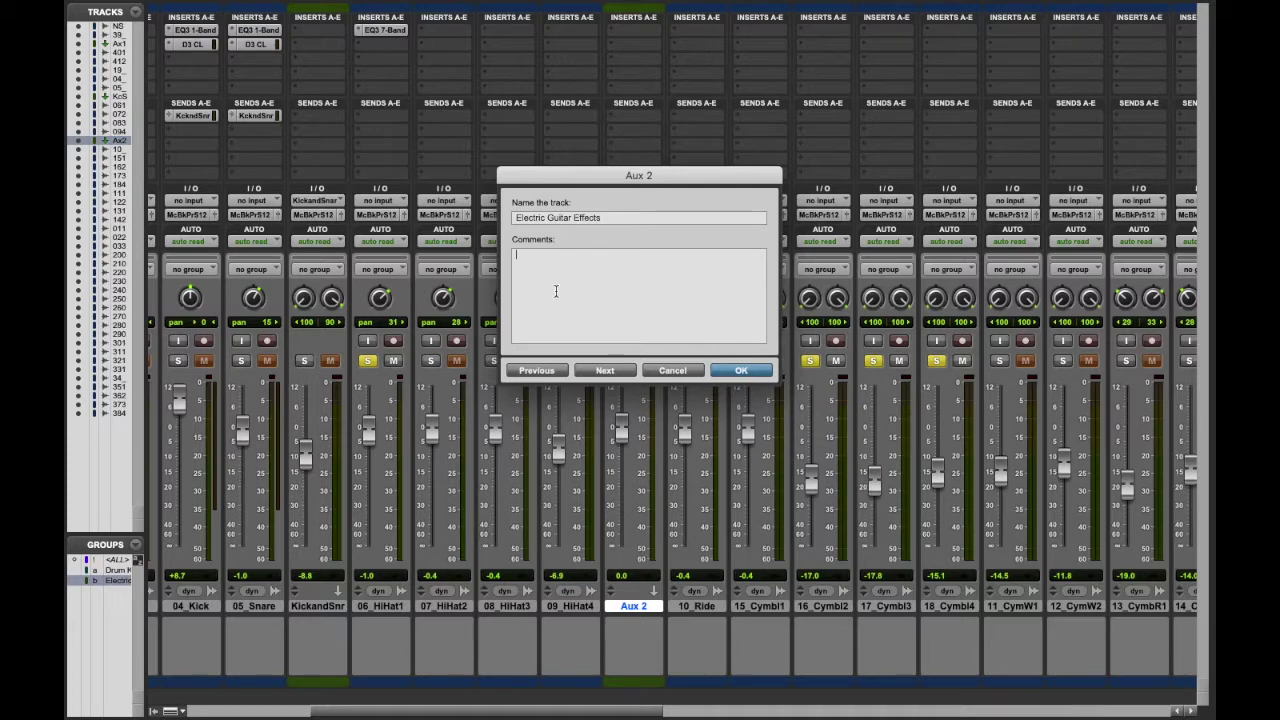
{"action": "left_click", "coordinate": [741, 370]}
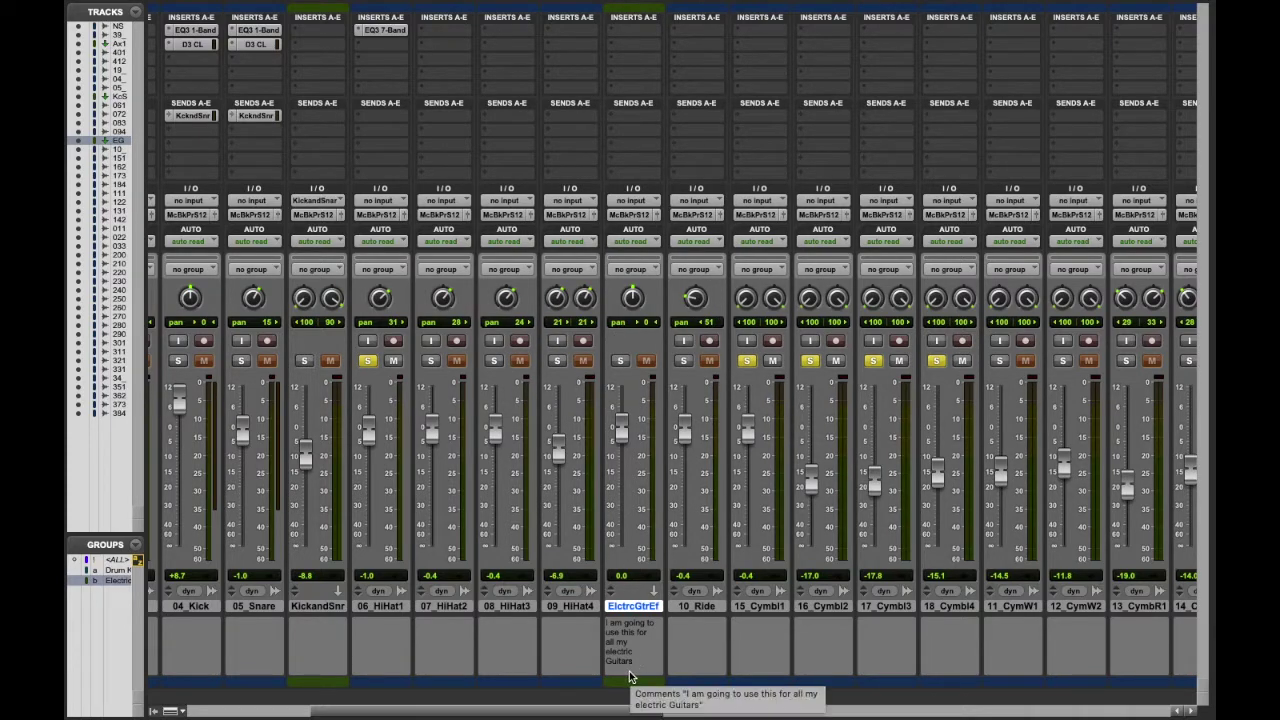
Set the input of the electric guitar effects aux track to Bus 2 (Mono)
{"action": "left_click", "coordinate": [638, 201]}
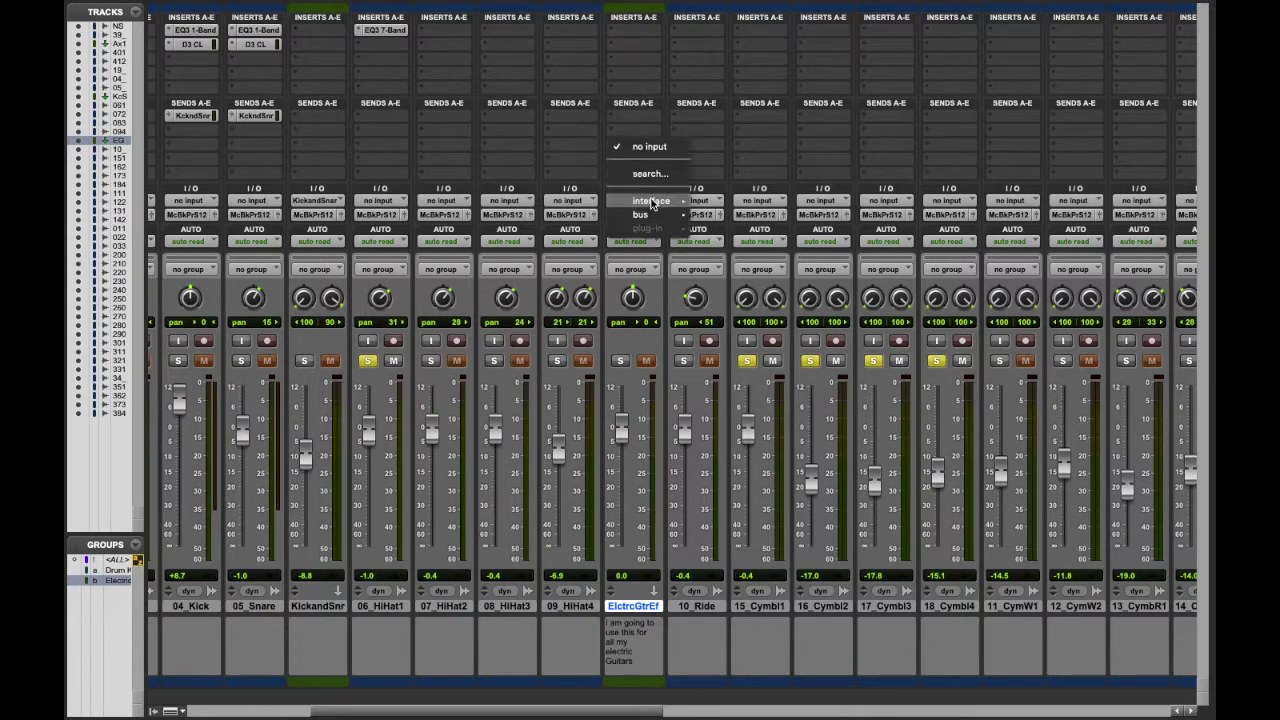
{"action": "mouse_move", "coordinate": [654, 219]}
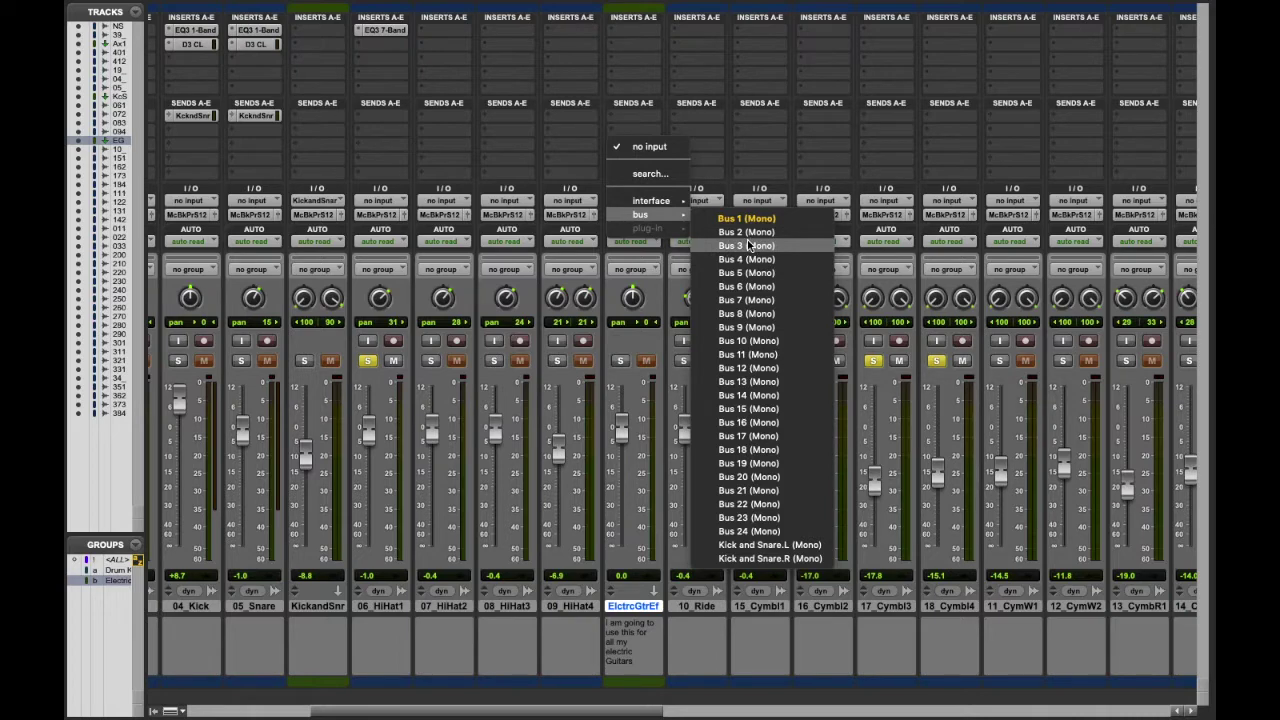
{"action": "left_click", "coordinate": [747, 233]}
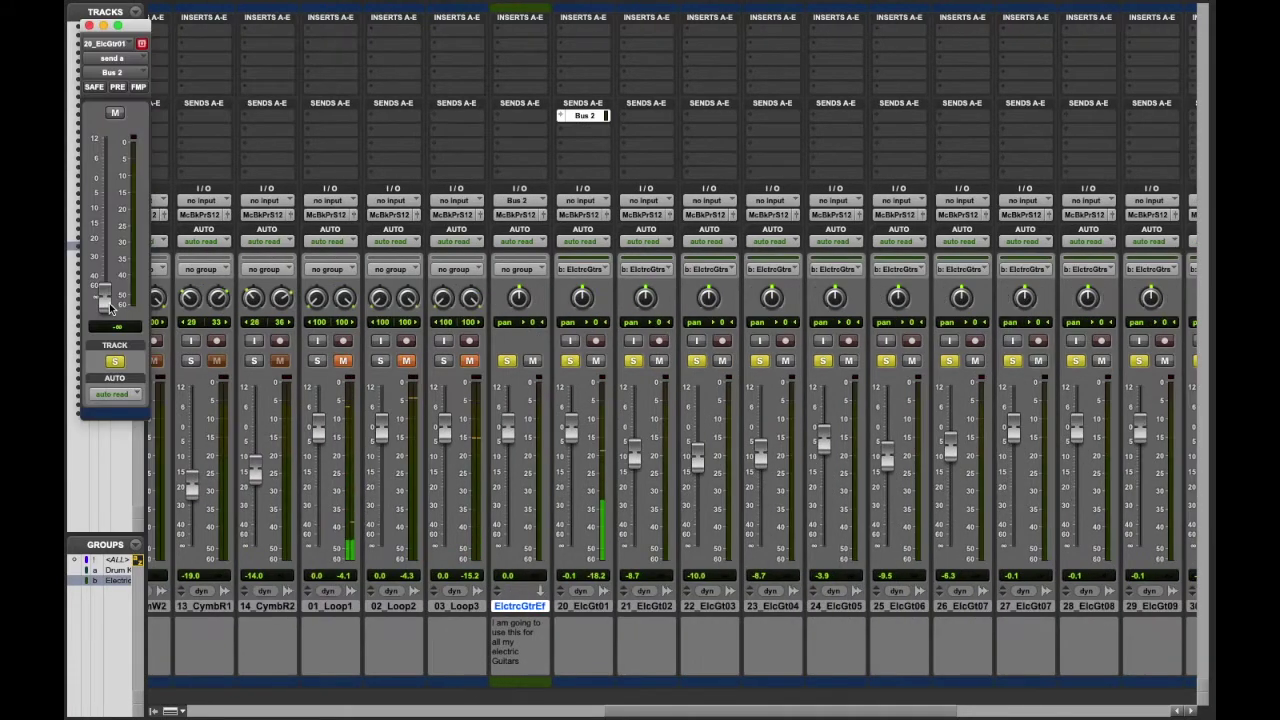
Raise the level of the Bus 2 send on 20_ElcGt01 to about -6.6 dB and close the send window
{"action": "left_click_drag", "start_coordinate": [112, 255], "coordinate": [113, 207]}
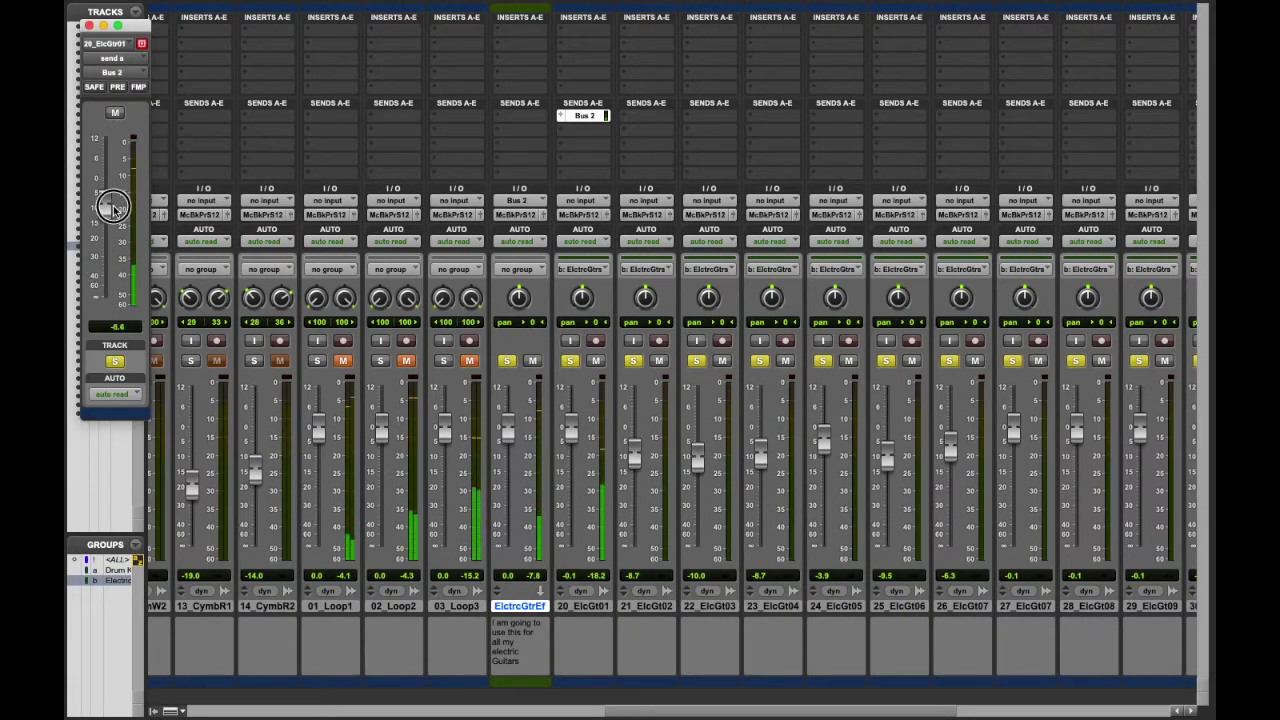
{"action": "left_click", "coordinate": [89, 26]}
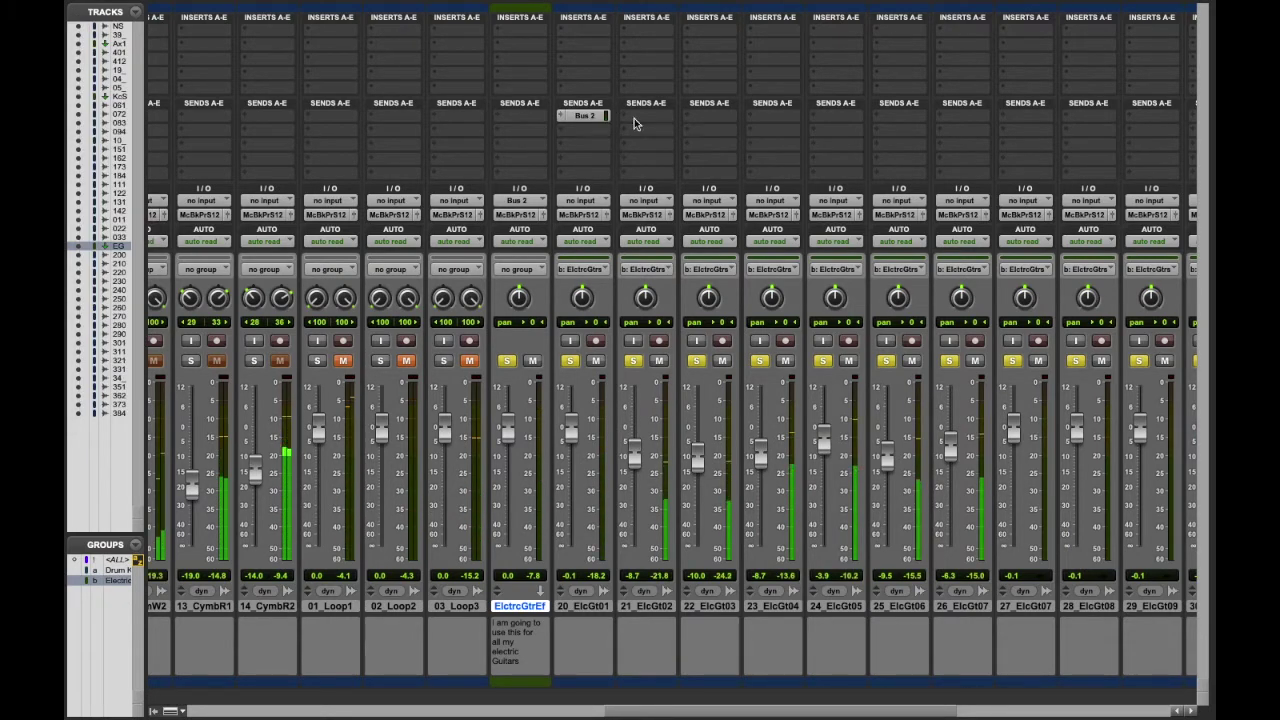
Disable the electric guitars group and toggle solo on individual electric guitar tracks
{"action": "left_click", "coordinate": [573, 362]}
{"action": "left_click", "coordinate": [572, 362]}
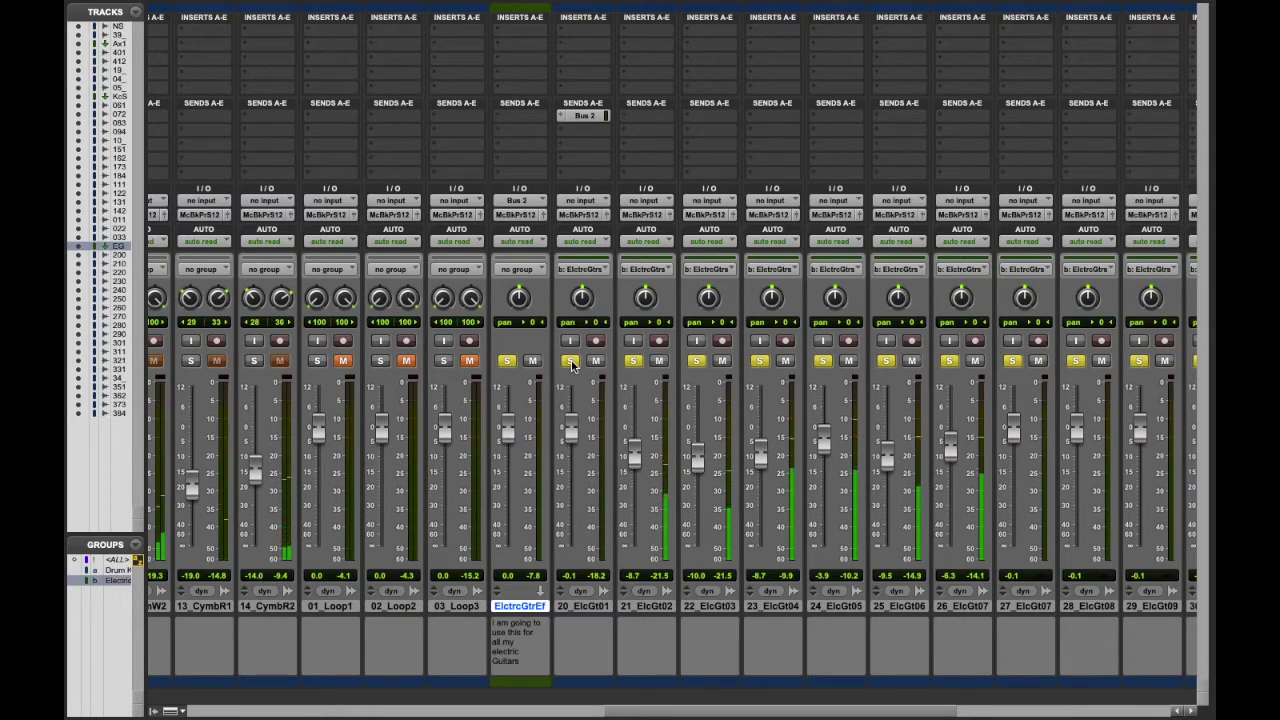
{"action": "left_click", "coordinate": [115, 580]}
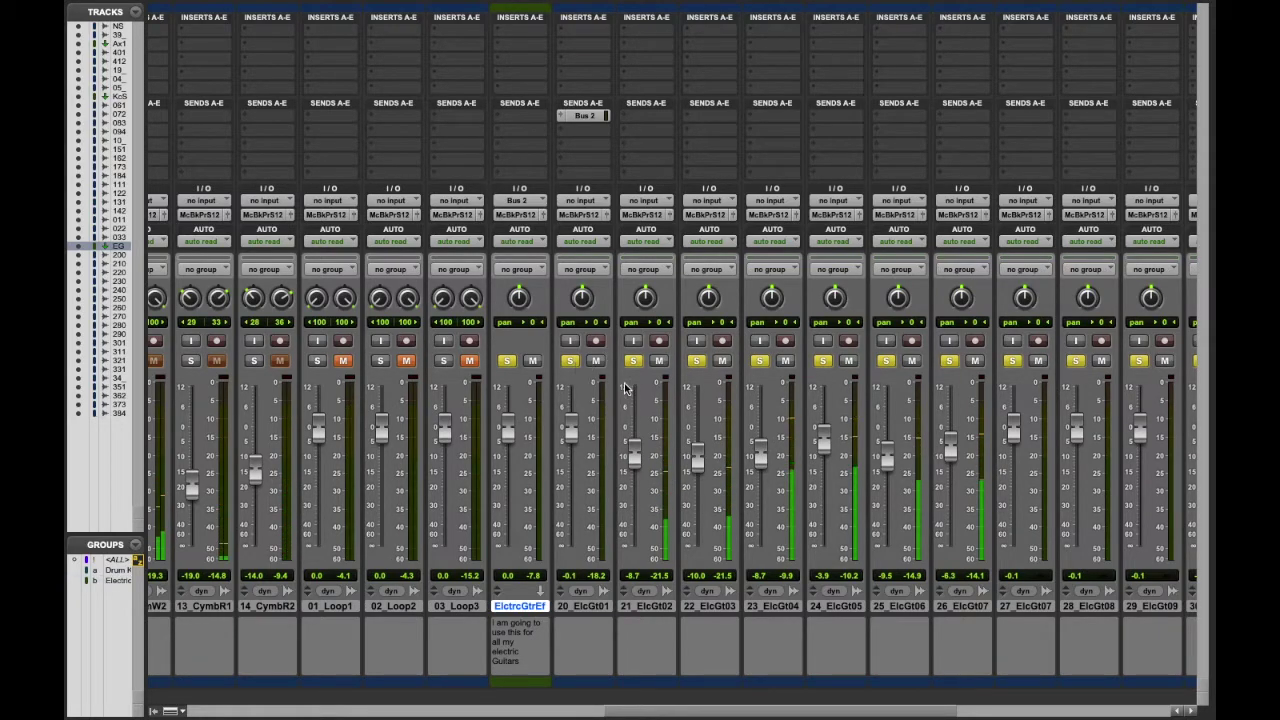
{"action": "left_click", "coordinate": [632, 360]}
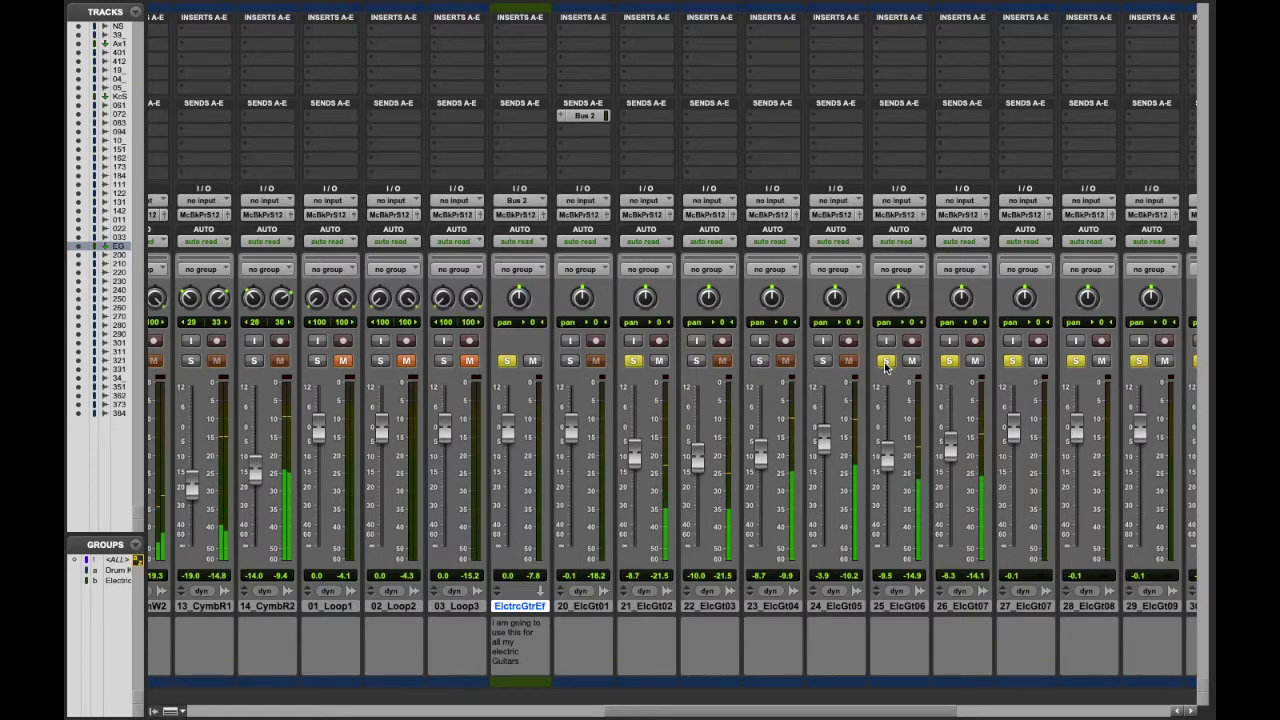
{"action": "left_click", "coordinate": [885, 362]}
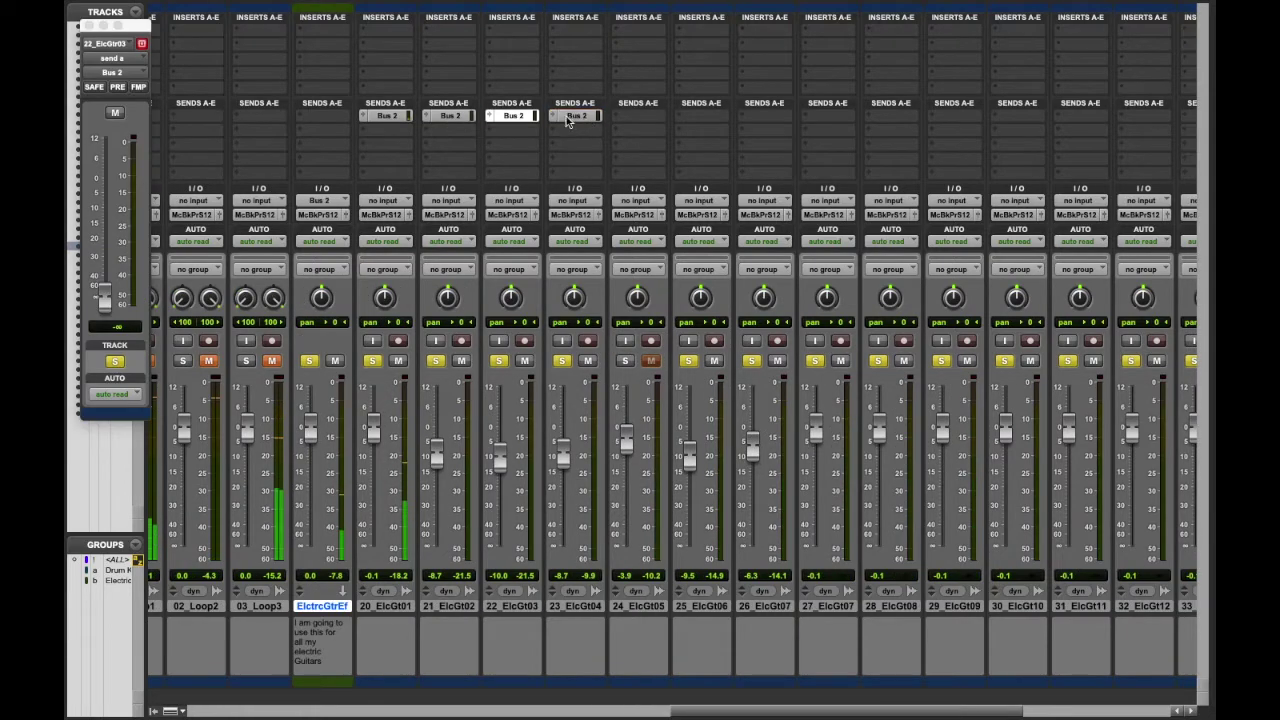
Copy the Bus 2 send from 23_ElcGt04 to 24_ElcGt05
{"action": "left_click_drag", "start_coordinate": [566, 116], "coordinate": [640, 117]}
{"action": "left_click", "coordinate": [690, 118]}
Raise the Bus 2 send levels on the electric guitar tracks from 21_ElcGt02 to 24_ElcGt05
{"action": "left_click", "coordinate": [457, 120]}
{"action": "left_click", "coordinate": [455, 118]}
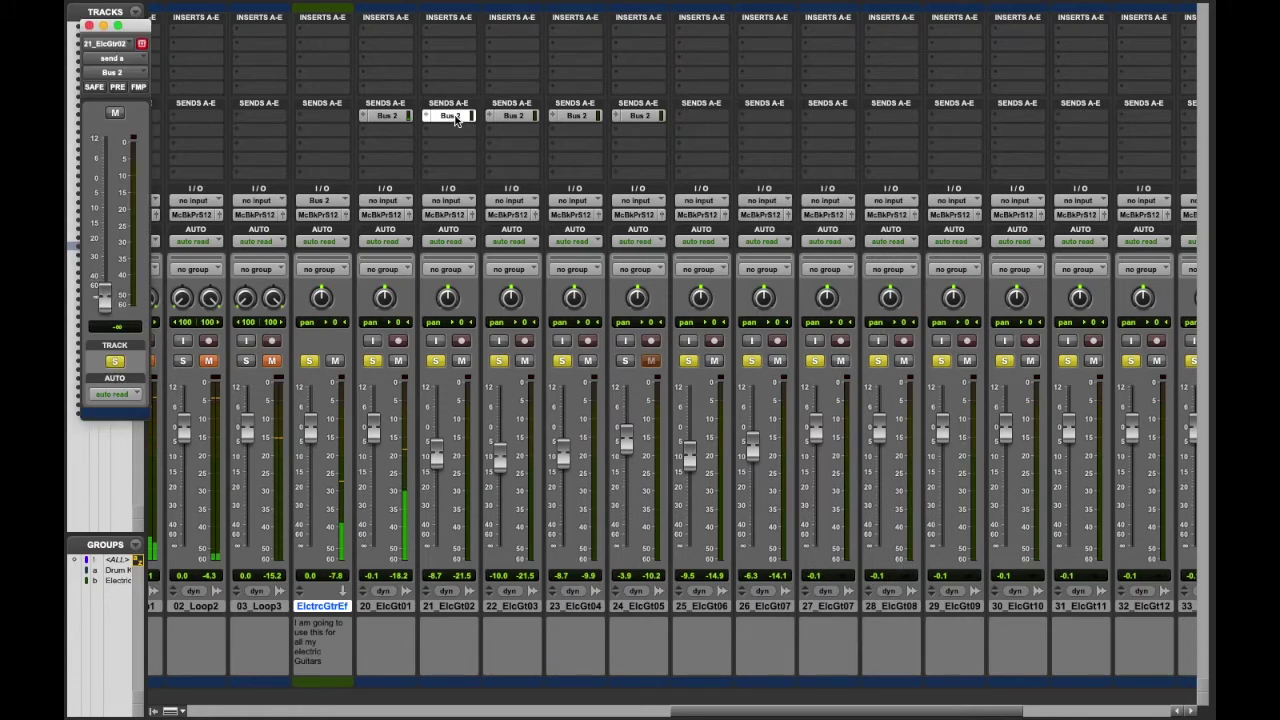
{"action": "left_click_drag", "start_coordinate": [104, 295], "coordinate": [105, 243]}
{"action": "left_click", "coordinate": [513, 118]}
{"action": "left_click", "coordinate": [576, 117]}
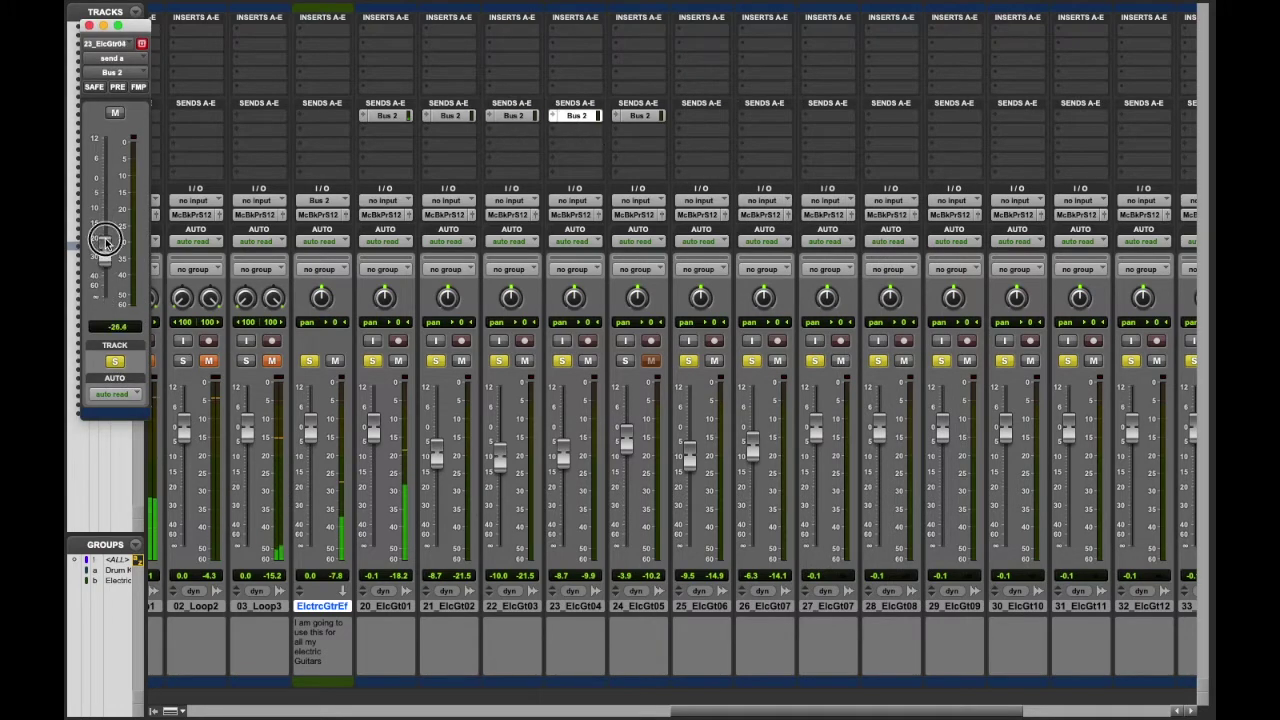
{"action": "left_click", "coordinate": [634, 116]}
{"action": "left_click_drag", "start_coordinate": [105, 297], "coordinate": [105, 216]}
{"action": "left_click", "coordinate": [630, 117]}
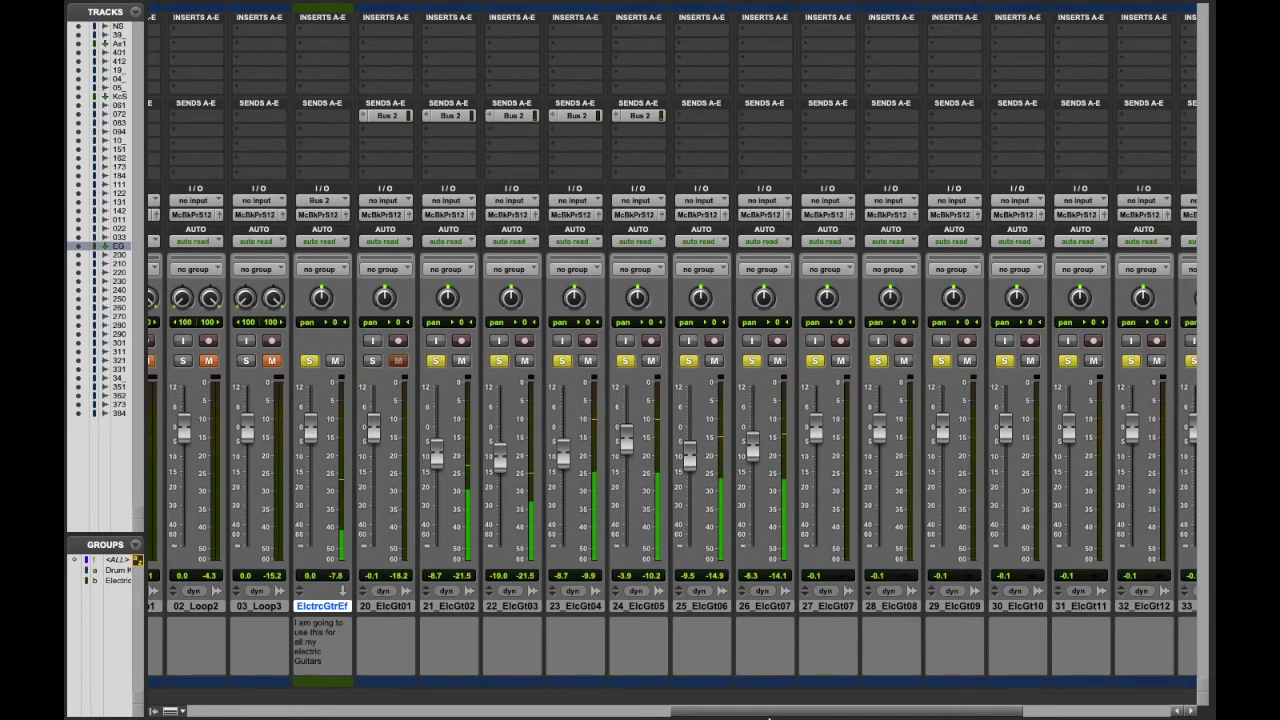
Insert the Dyn3 Compressor/Limiter (mono) in the first insert slot of the electric guitar effects aux track
{"action": "left_click_drag", "start_coordinate": [768, 717], "coordinate": [845, 708]}
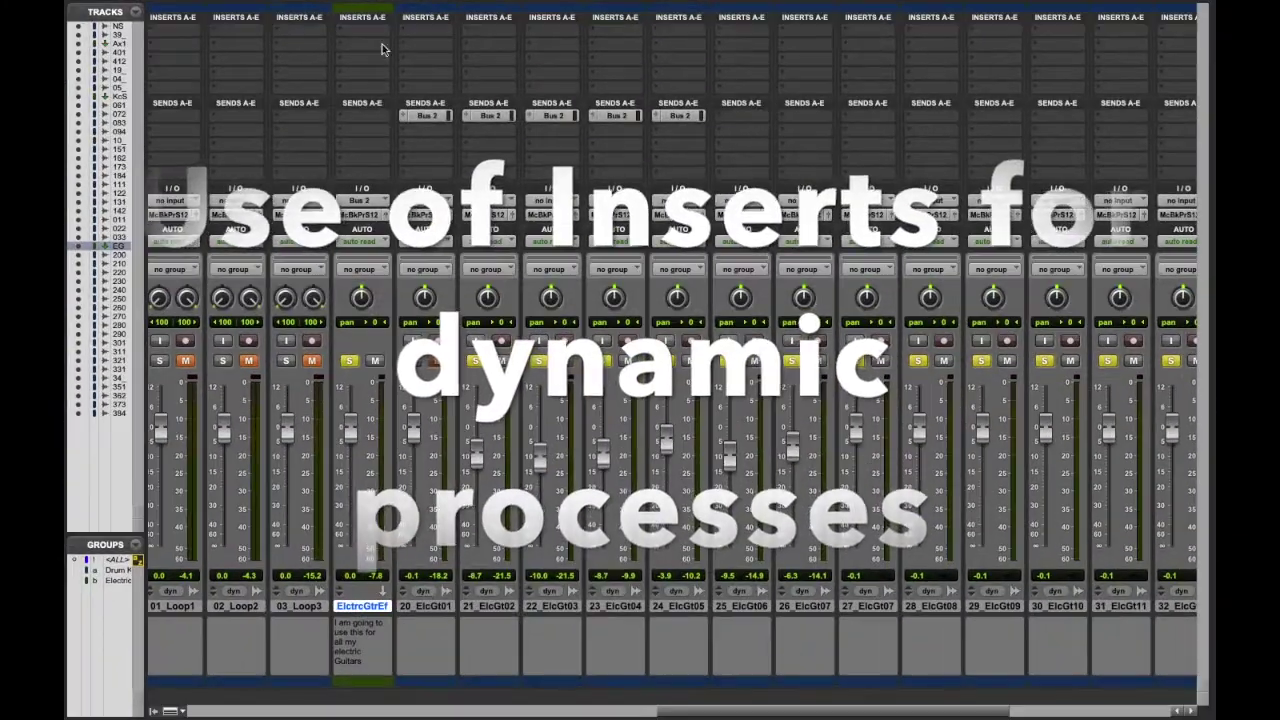
{"action": "left_click", "coordinate": [381, 49]}
{"action": "mouse_move", "coordinate": [386, 30]}
{"action": "mouse_move", "coordinate": [509, 48]}
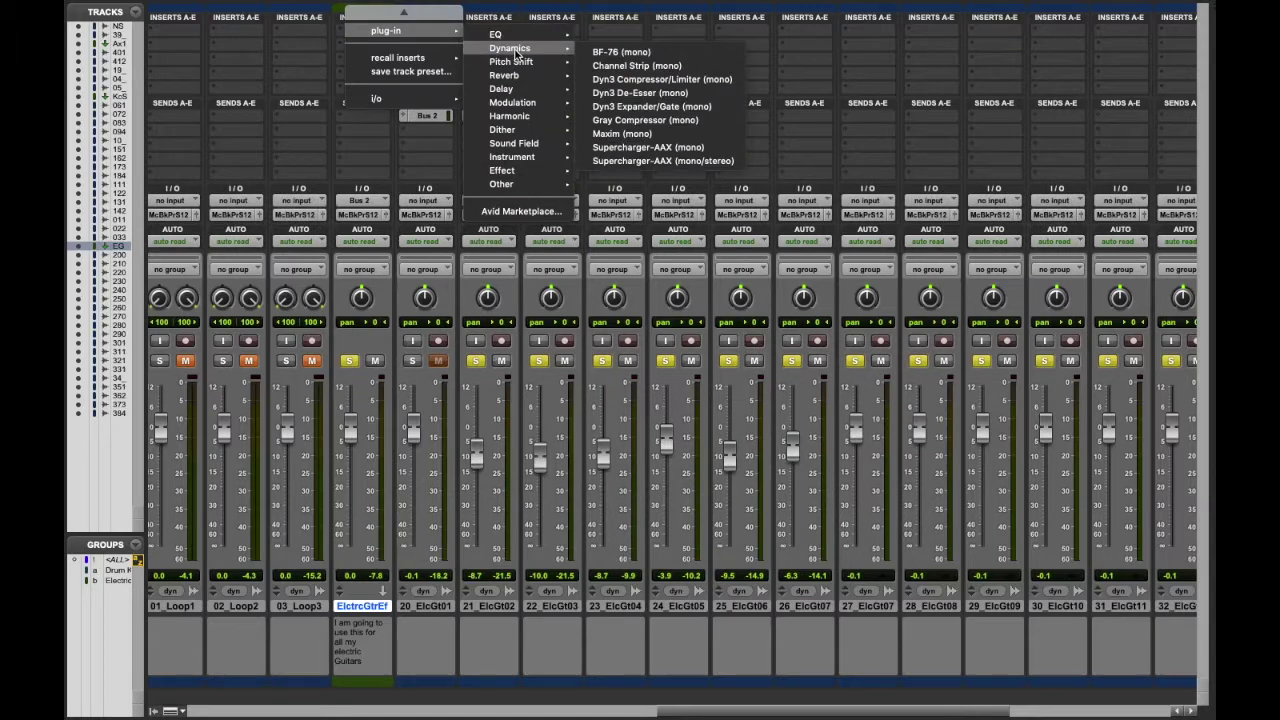
{"action": "left_click", "coordinate": [633, 80]}
{"action": "left_click_drag", "start_coordinate": [846, 8], "coordinate": [611, 8]}
Load the Acoustic Guitar preset in the Dyn3 Compressor/Limiter
{"action": "left_click", "coordinate": [725, 36]}
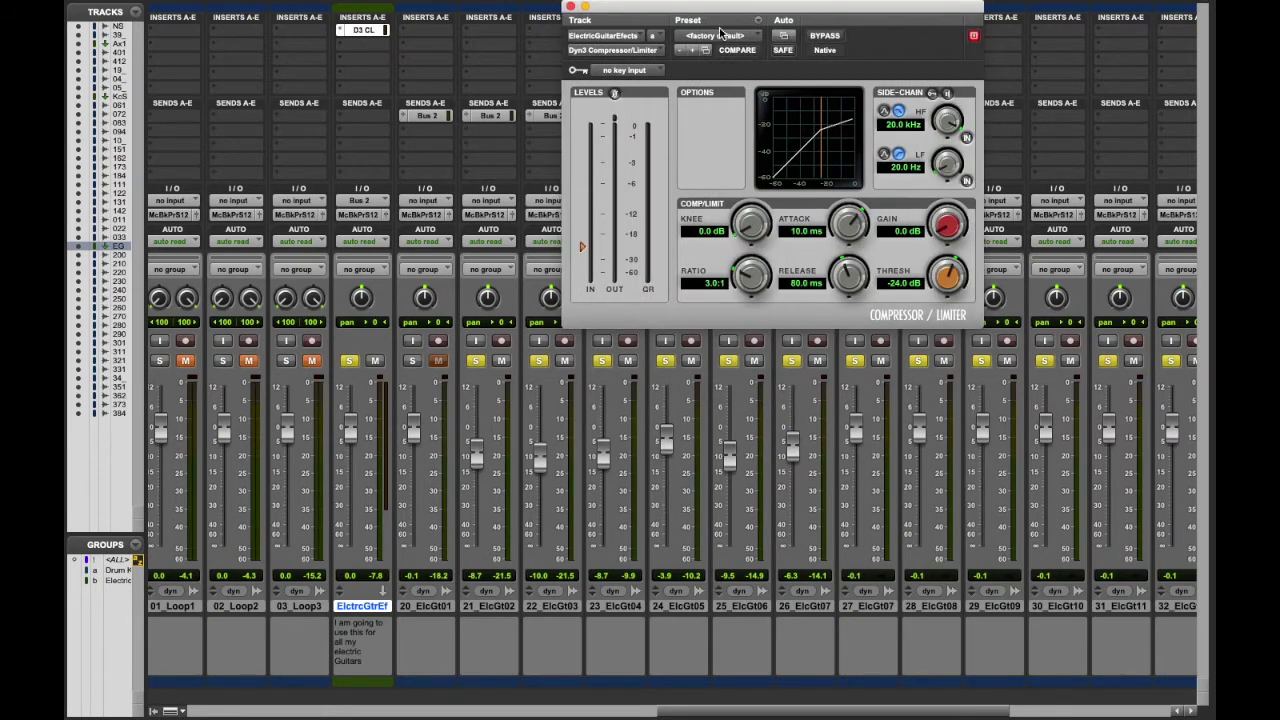
{"action": "left_click", "coordinate": [727, 40]}
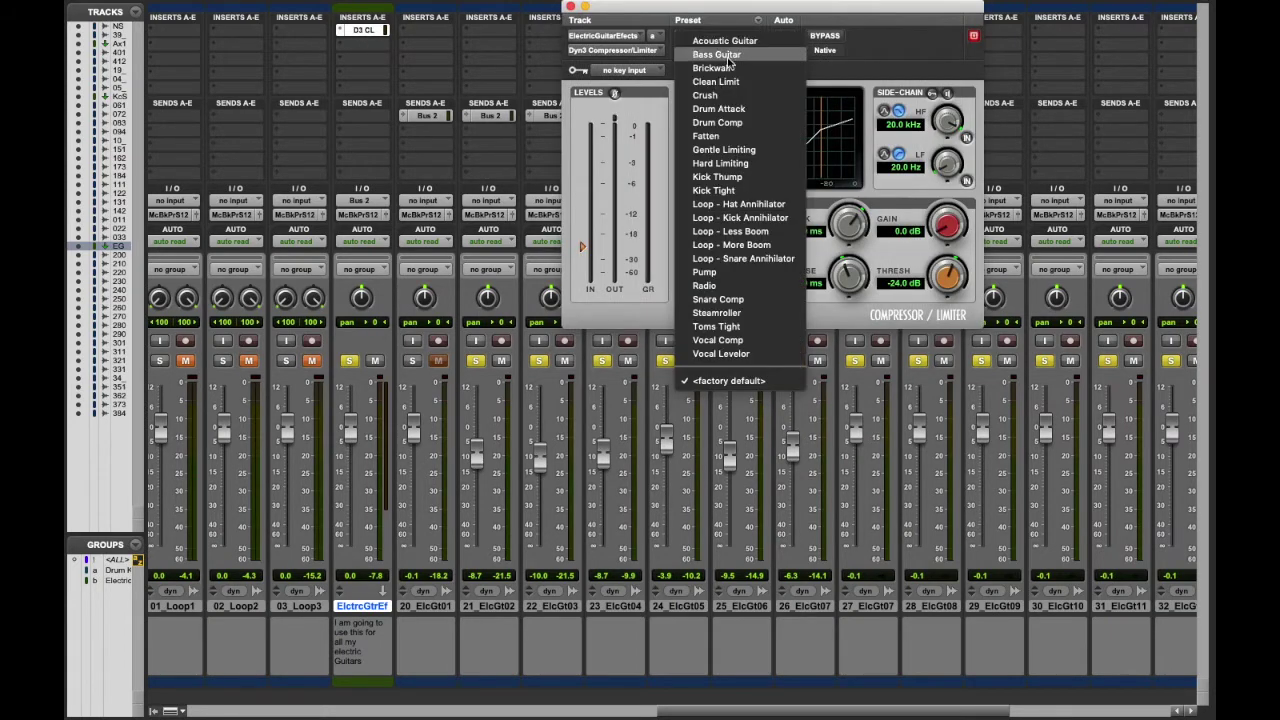
{"action": "left_click", "coordinate": [727, 40]}
Solo 20_ElcGt01 and lower the electric guitar effects aux fader to about -5.4 dB
{"action": "left_click", "coordinate": [411, 361]}
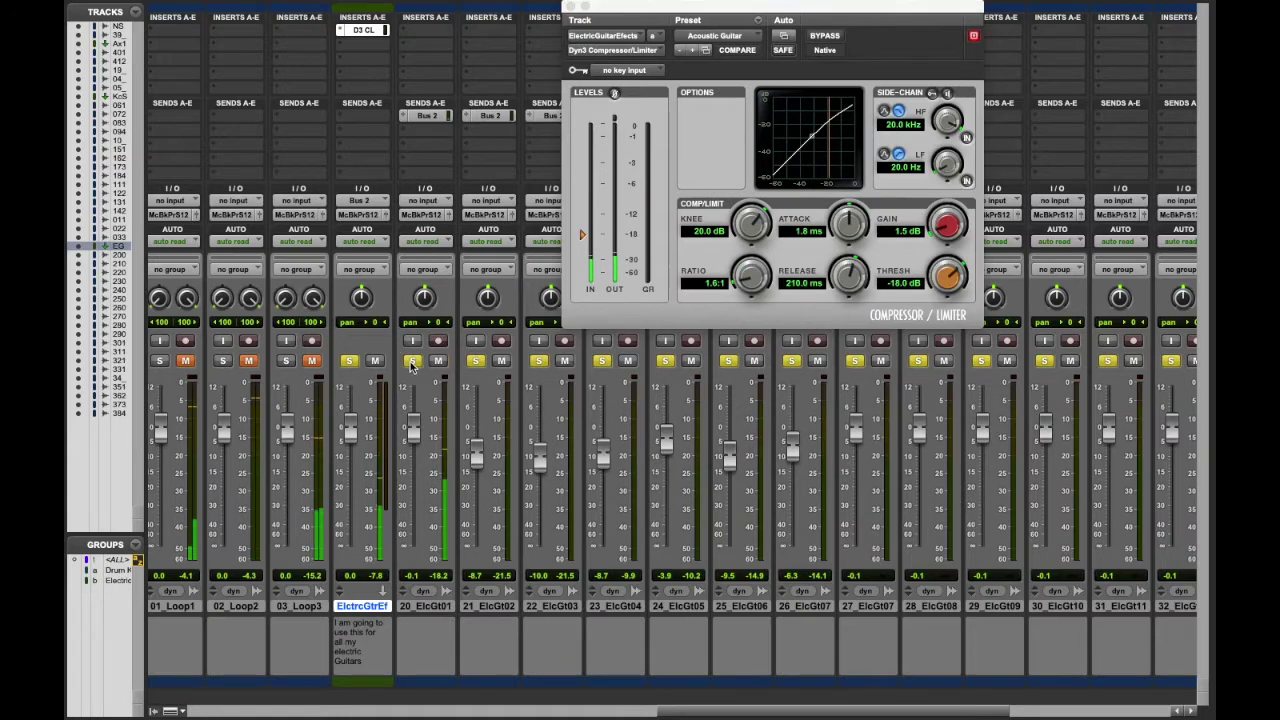
{"action": "mouse_move", "coordinate": [343, 428]}
{"action": "left_mouse_down"}
{"action": "mouse_move", "coordinate": [343, 522]}
{"action": "mouse_move", "coordinate": [338, 392]}
{"action": "mouse_move", "coordinate": [349, 437]}
{"action": "left_mouse_up"}
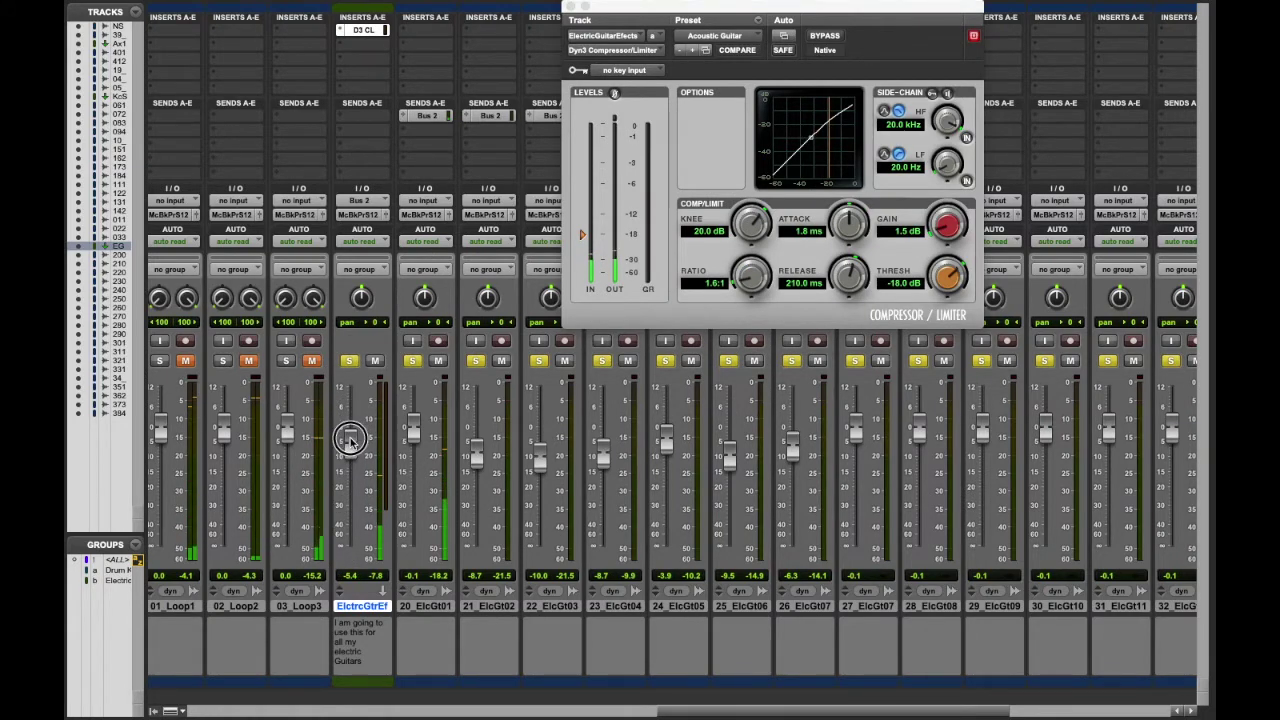
Lower the compressor's threshold to -22.0 dB
{"action": "left_click", "coordinate": [582, 236]}
{"action": "mouse_move", "coordinate": [582, 236]}
{"action": "left_mouse_down"}
{"action": "mouse_move", "coordinate": [580, 209]}
{"action": "mouse_move", "coordinate": [580, 280]}
{"action": "mouse_move", "coordinate": [582, 242]}
{"action": "left_mouse_up"}
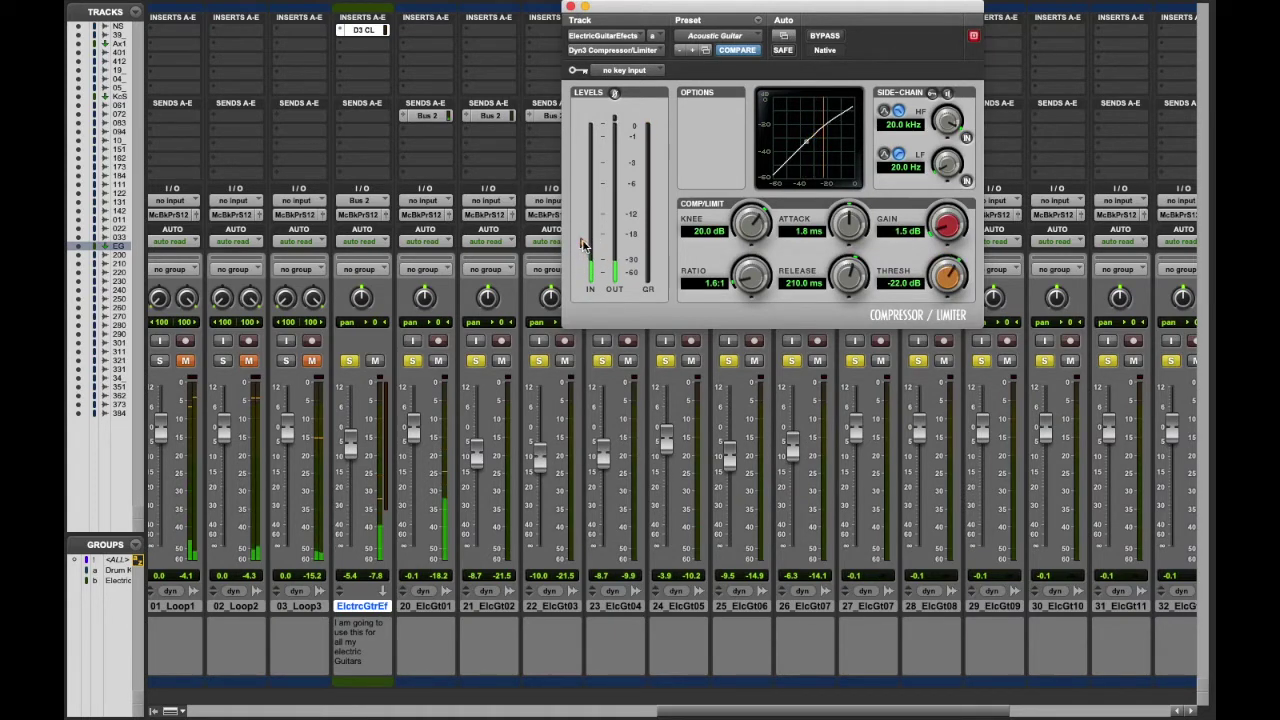
{"action": "mouse_move", "coordinate": [206, 3]}
{"action": "left_click", "coordinate": [589, 10]}
{"action": "left_click", "coordinate": [596, 116]}
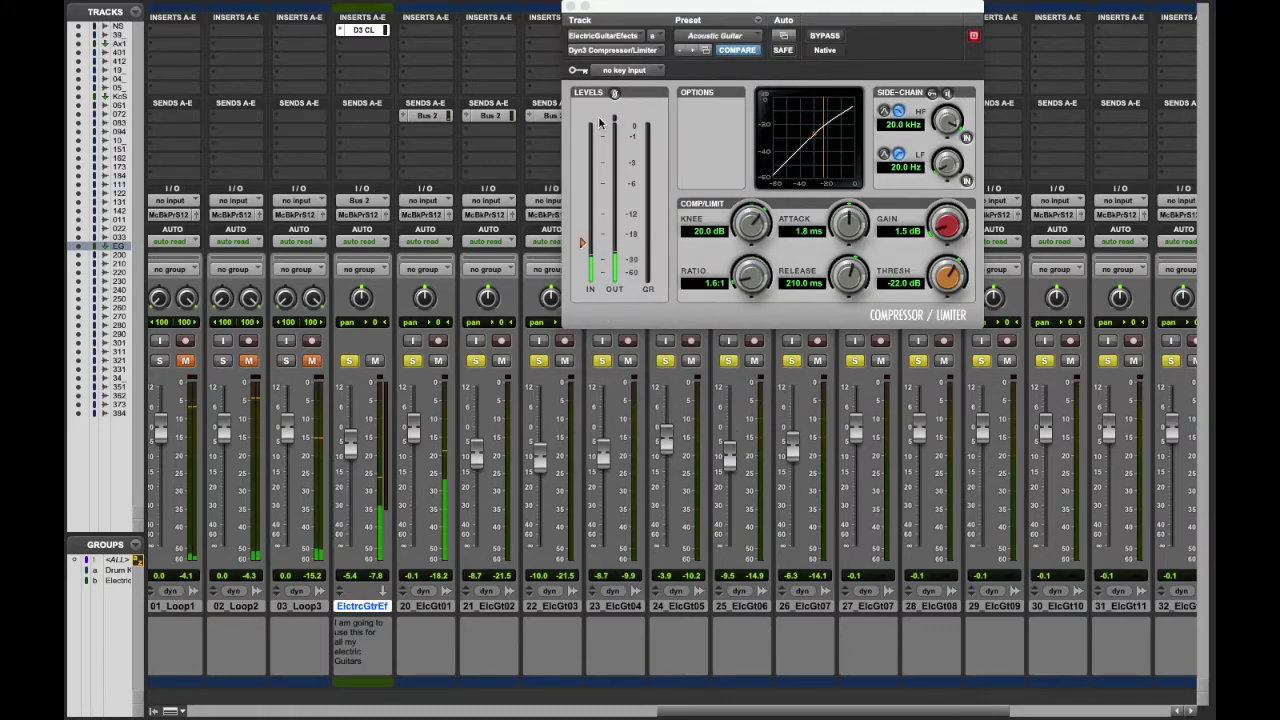
Switch to the Edit window, set the compressor's gain to 4.0 dB and threshold to -41.4 dB, and close the plug-in
{"action": "key", "text": "super+equal"}
{"action": "left_click_drag", "start_coordinate": [654, 8], "coordinate": [154, 8]}
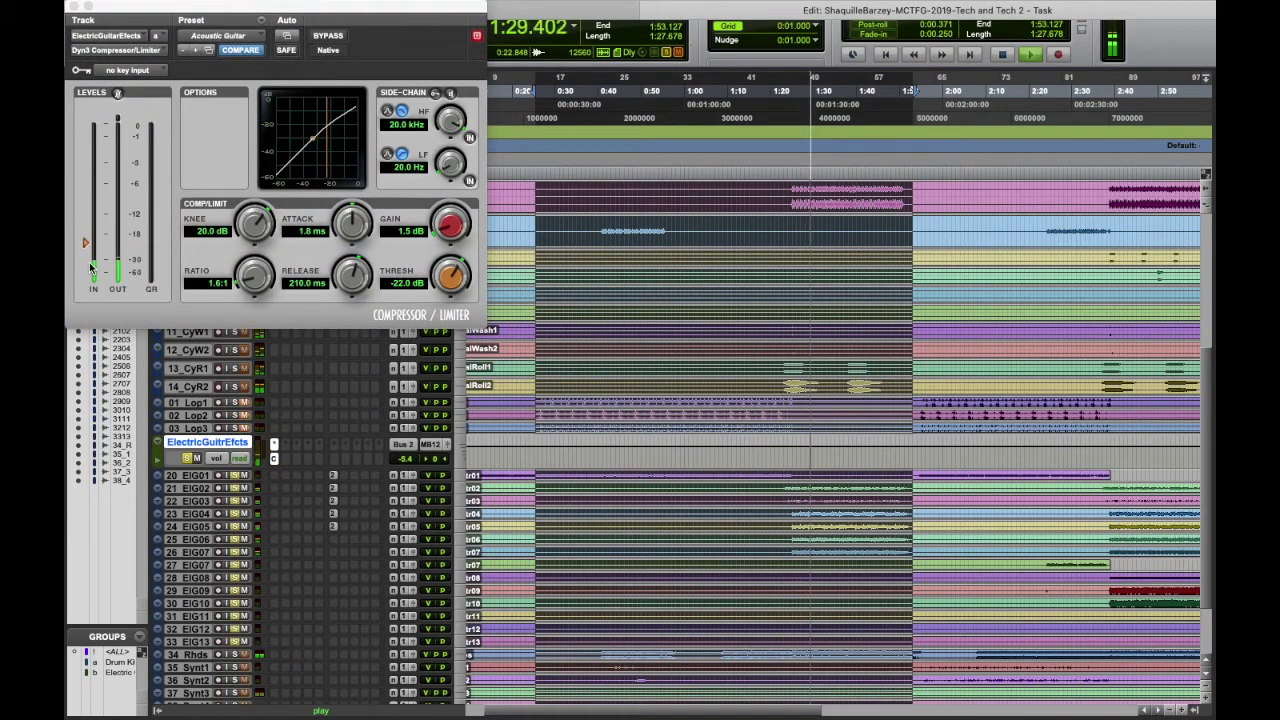
{"action": "mouse_move", "coordinate": [446, 230]}
{"action": "left_mouse_down"}
{"action": "mouse_move", "coordinate": [441, 216]}
{"action": "mouse_move", "coordinate": [438, 262]}
{"action": "left_mouse_up"}
{"action": "left_click_drag", "start_coordinate": [85, 243], "coordinate": [84, 267]}
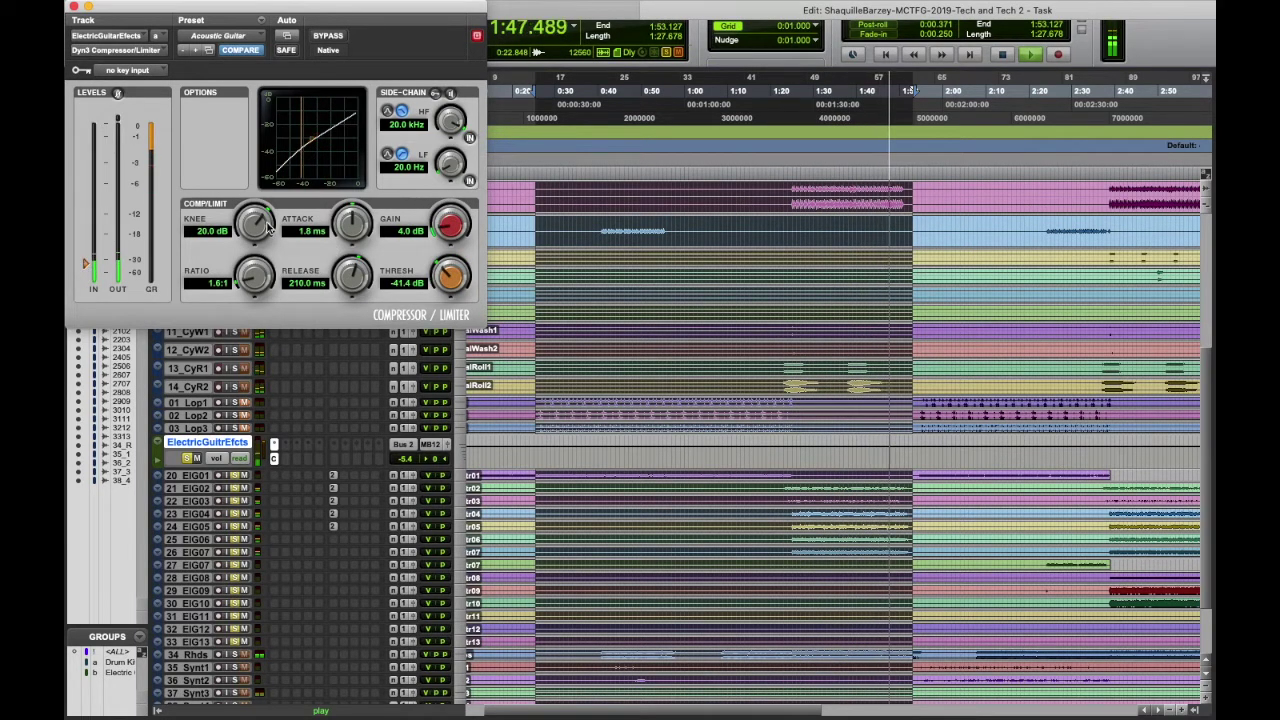
{"action": "left_click", "coordinate": [118, 94]}
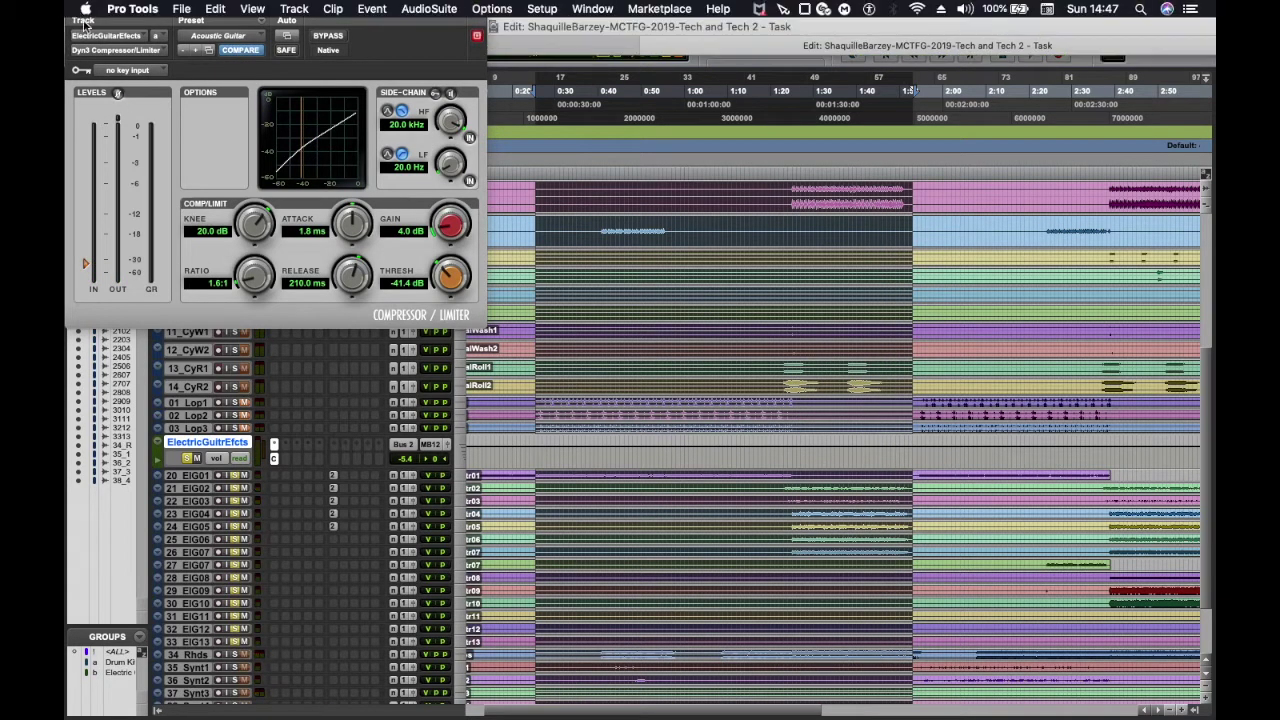
{"action": "left_click", "coordinate": [74, 7]}
Play the song from 1:24.520 to hear the compressed guitars, and stop playback
{"action": "left_click", "coordinate": [790, 157]}
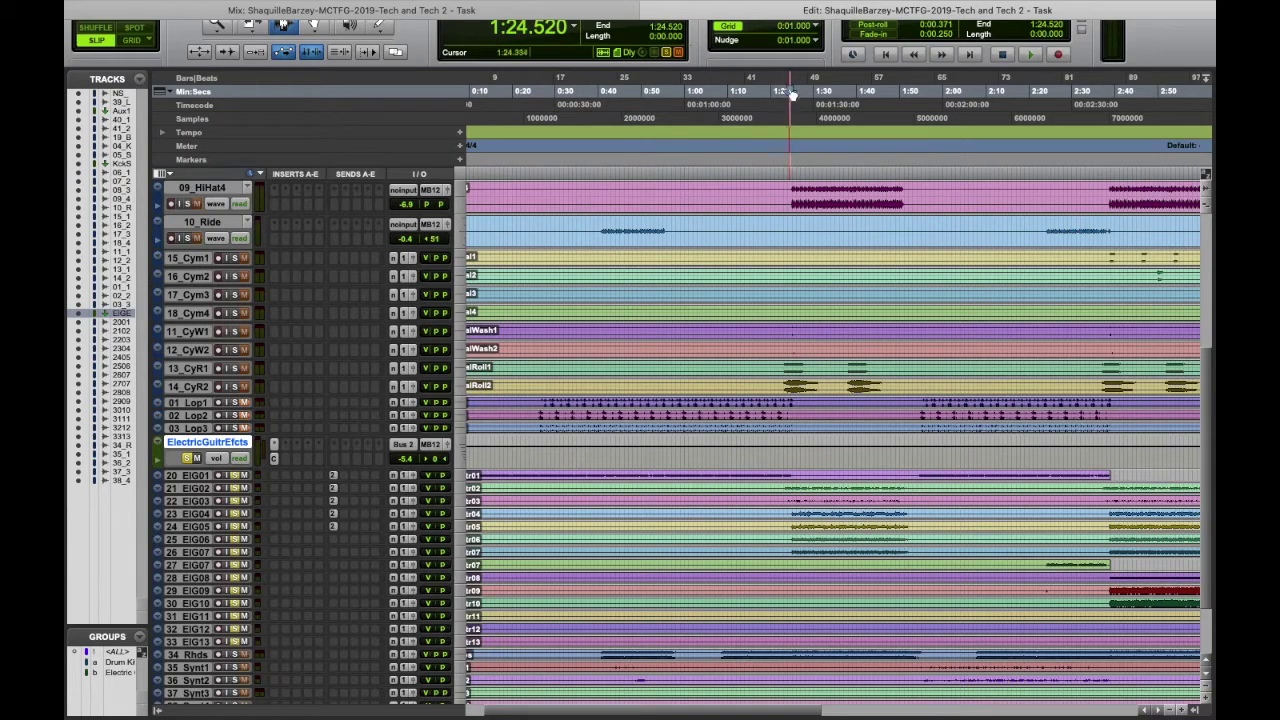
{"action": "key", "text": "space"}
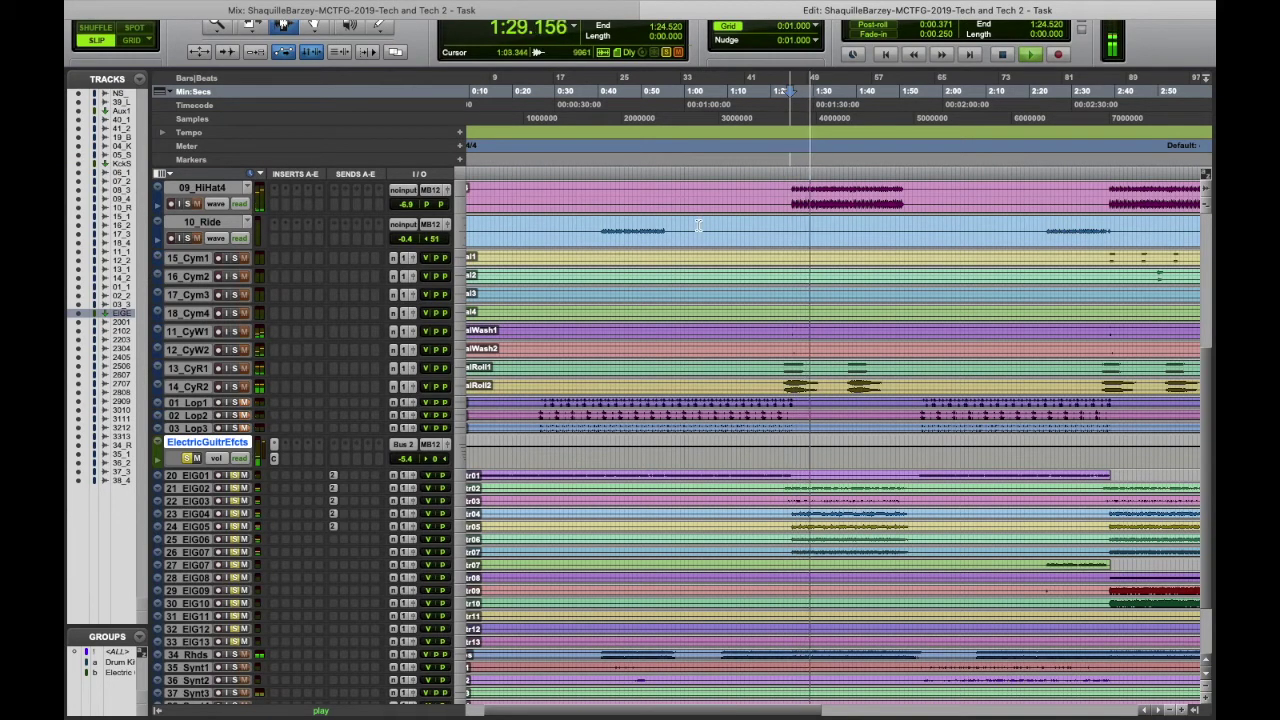
{"action": "key", "text": "space"}
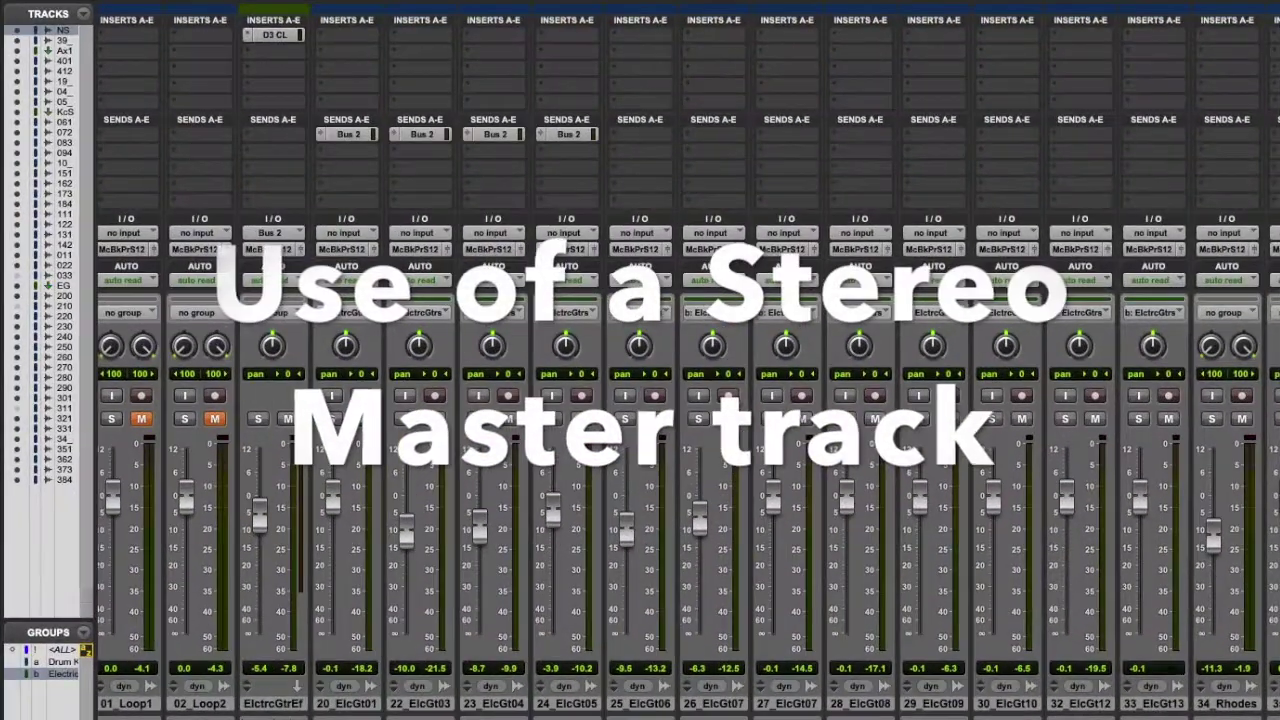
Create one Master Fader track and place it between 19_Bass and 04_Kick in the Mix window
{"action": "left_click", "coordinate": [345, 249]}
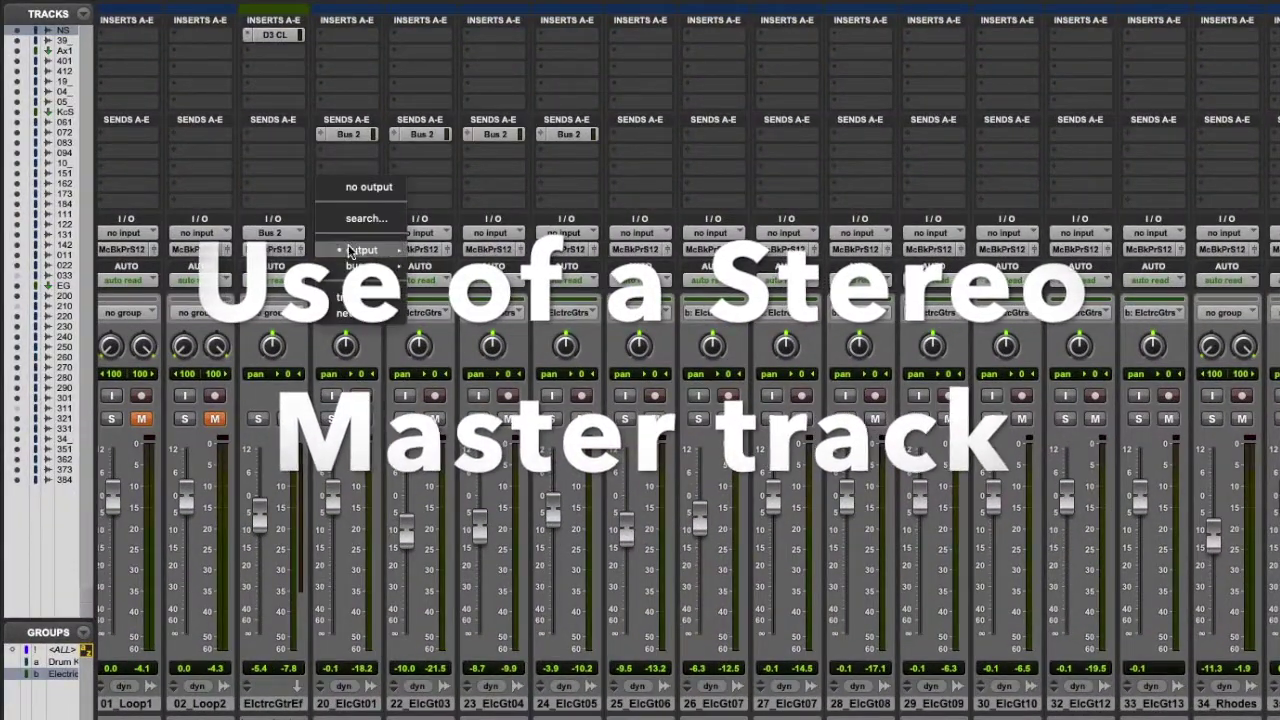
{"action": "left_click", "coordinate": [314, 344]}
{"action": "key", "text": "shift+super+n"}
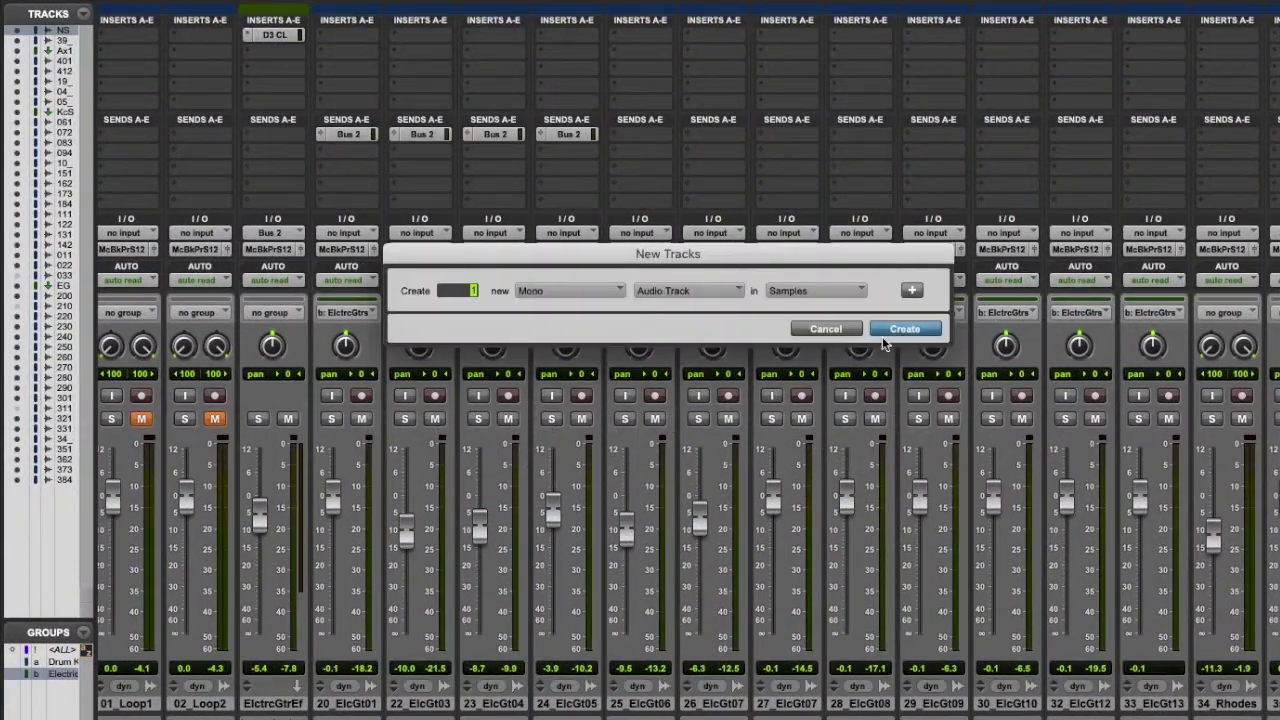
{"action": "left_click", "coordinate": [688, 290]}
{"action": "left_click", "coordinate": [688, 328]}
{"action": "left_click", "coordinate": [904, 328]}
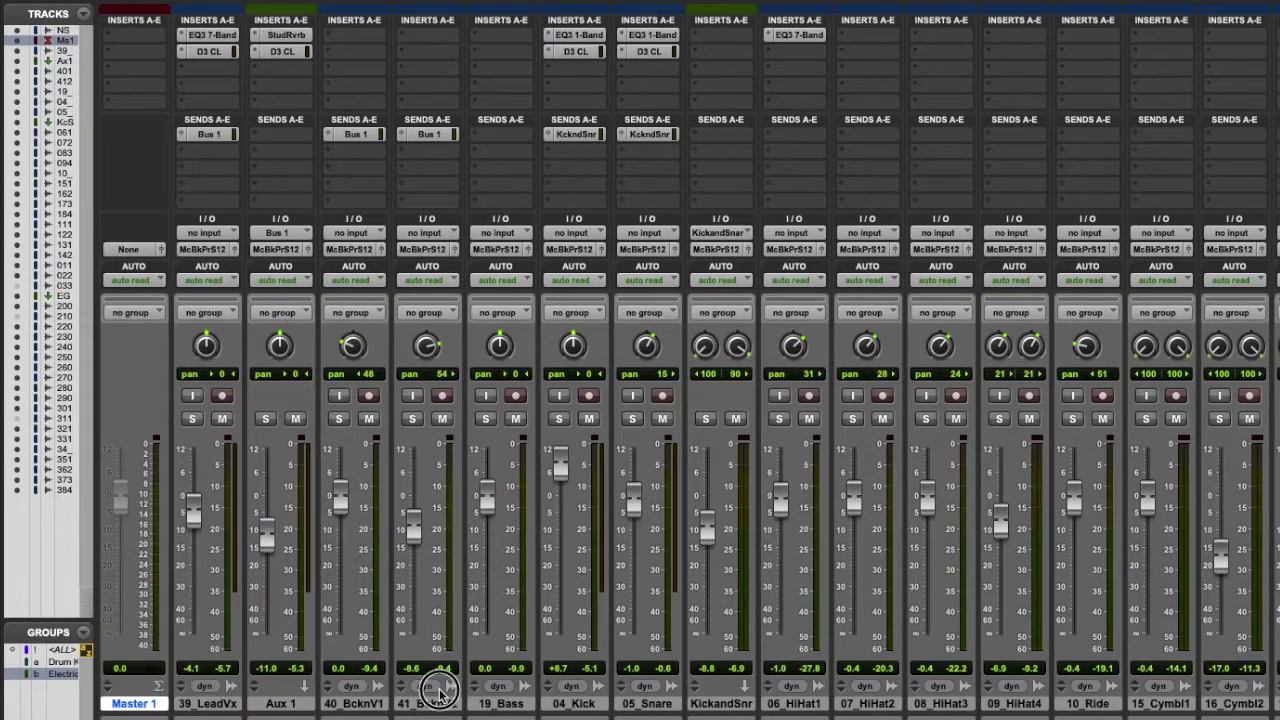
{"action": "left_click_drag", "start_coordinate": [408, 708], "coordinate": [540, 705]}
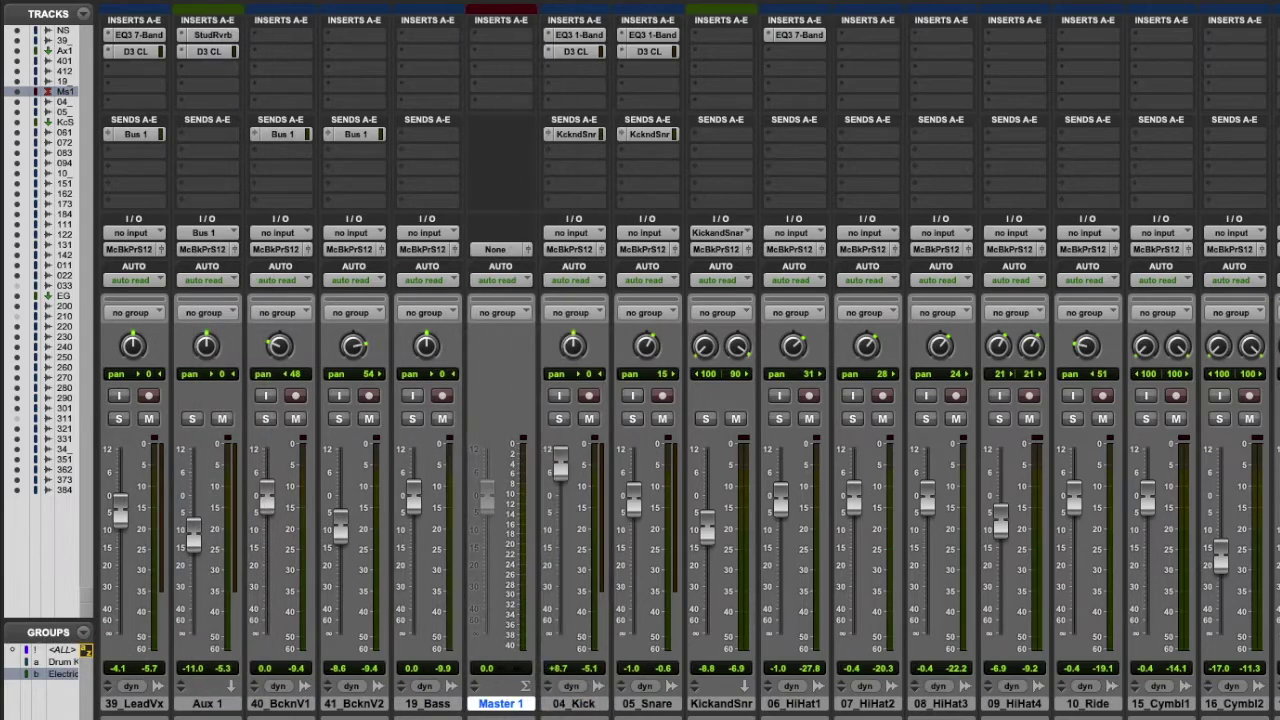
Check the output and bus choices for Master 1, and activate the Drum Kit group
{"action": "left_click", "coordinate": [500, 249]}
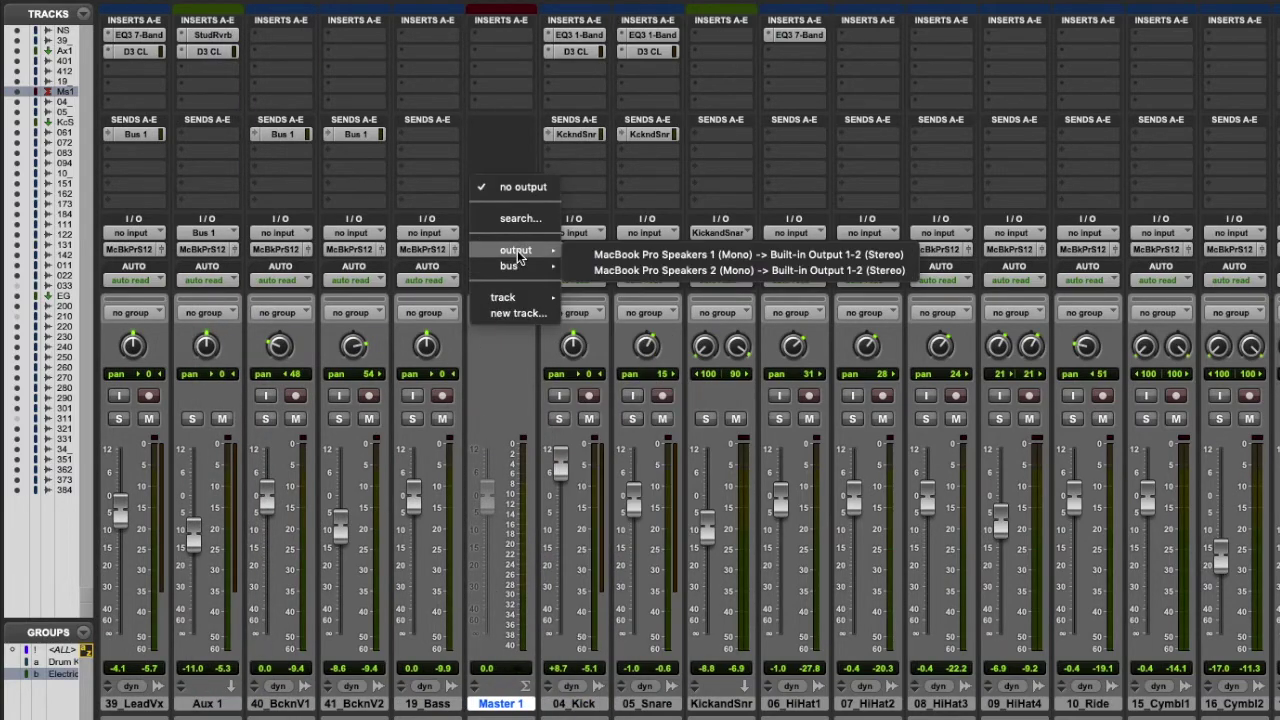
{"action": "mouse_move", "coordinate": [515, 266]}
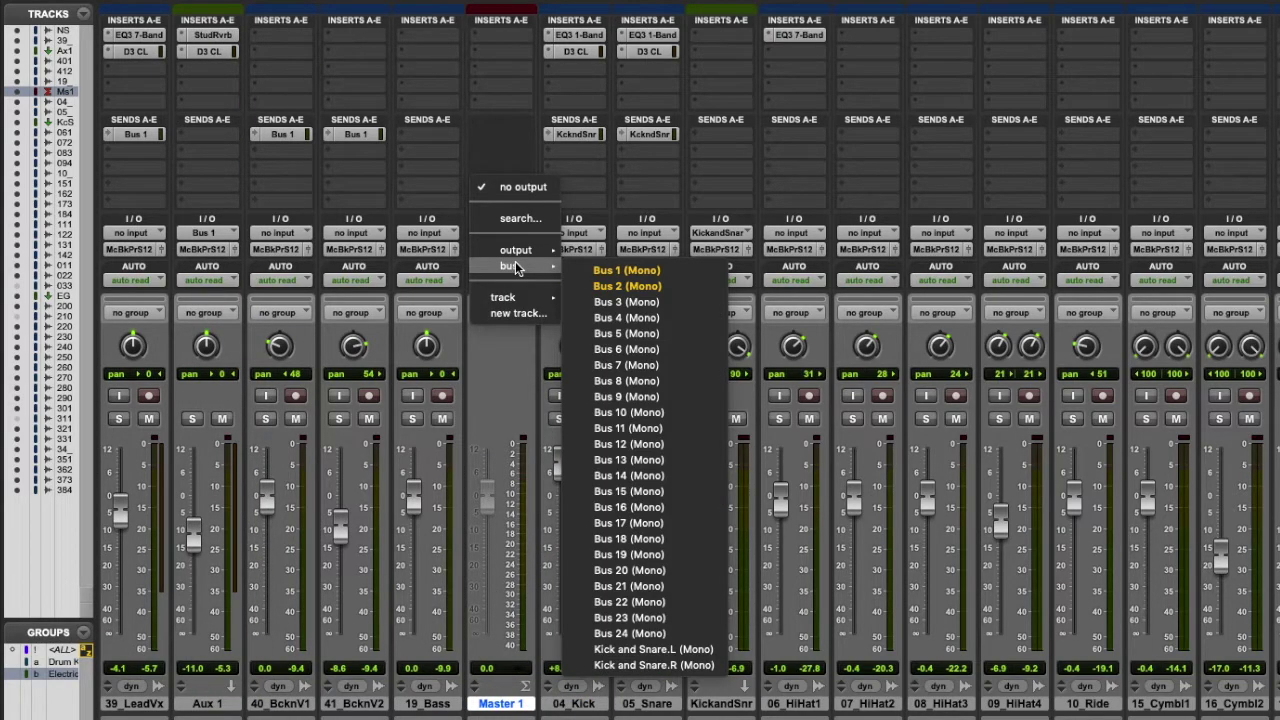
{"action": "left_click", "coordinate": [575, 234]}
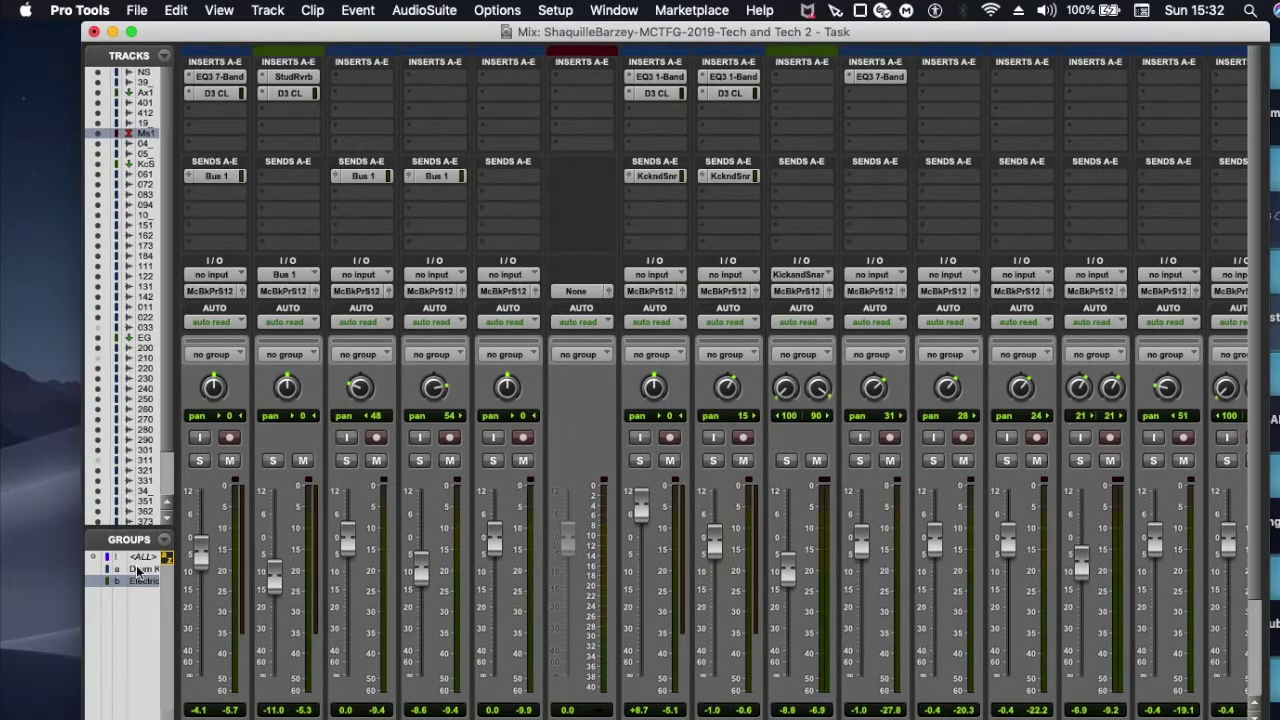
{"action": "left_click", "coordinate": [136, 568]}
{"action": "left_click", "coordinate": [582, 291]}
{"action": "mouse_move", "coordinate": [615, 310]}
Add a stereo Bus 5-6 send to 06_HiHat1 and make that send inactive
{"action": "scroll", "coordinate": [423, 295], "scroll_direction": "right", "scroll_amount": 5}
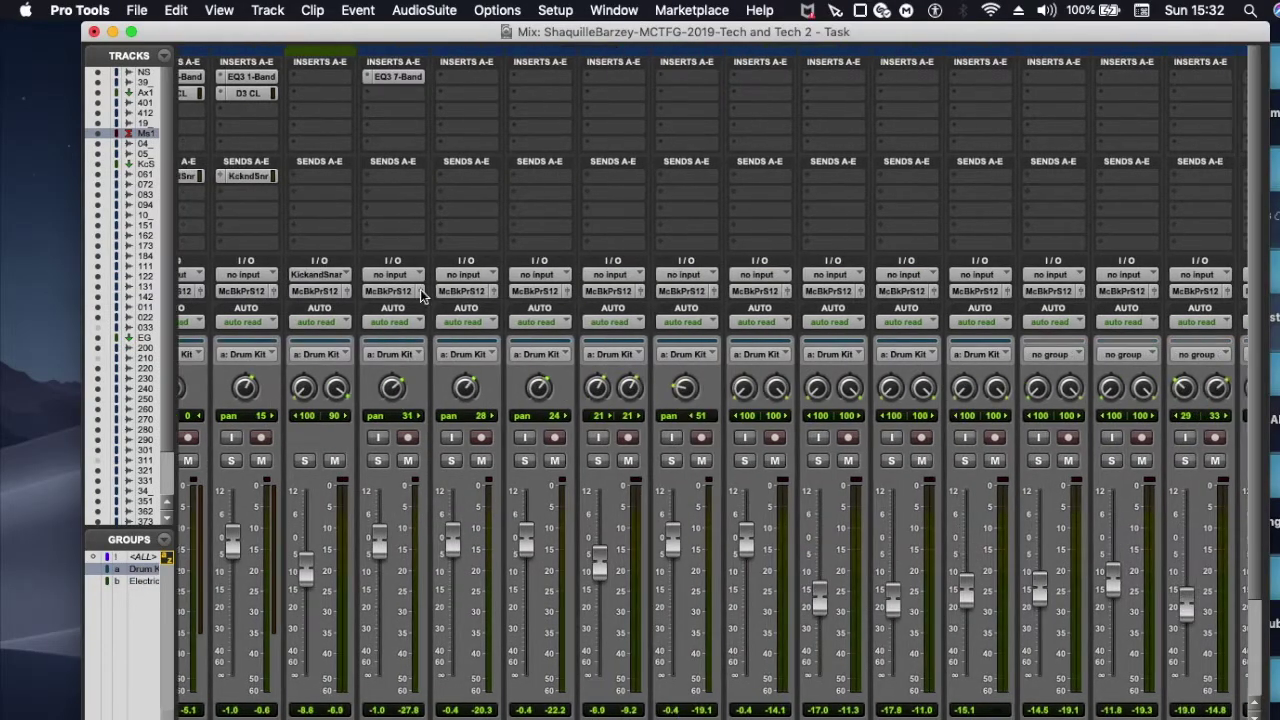
{"action": "left_click", "coordinate": [395, 176]}
{"action": "mouse_move", "coordinate": [414, 197]}
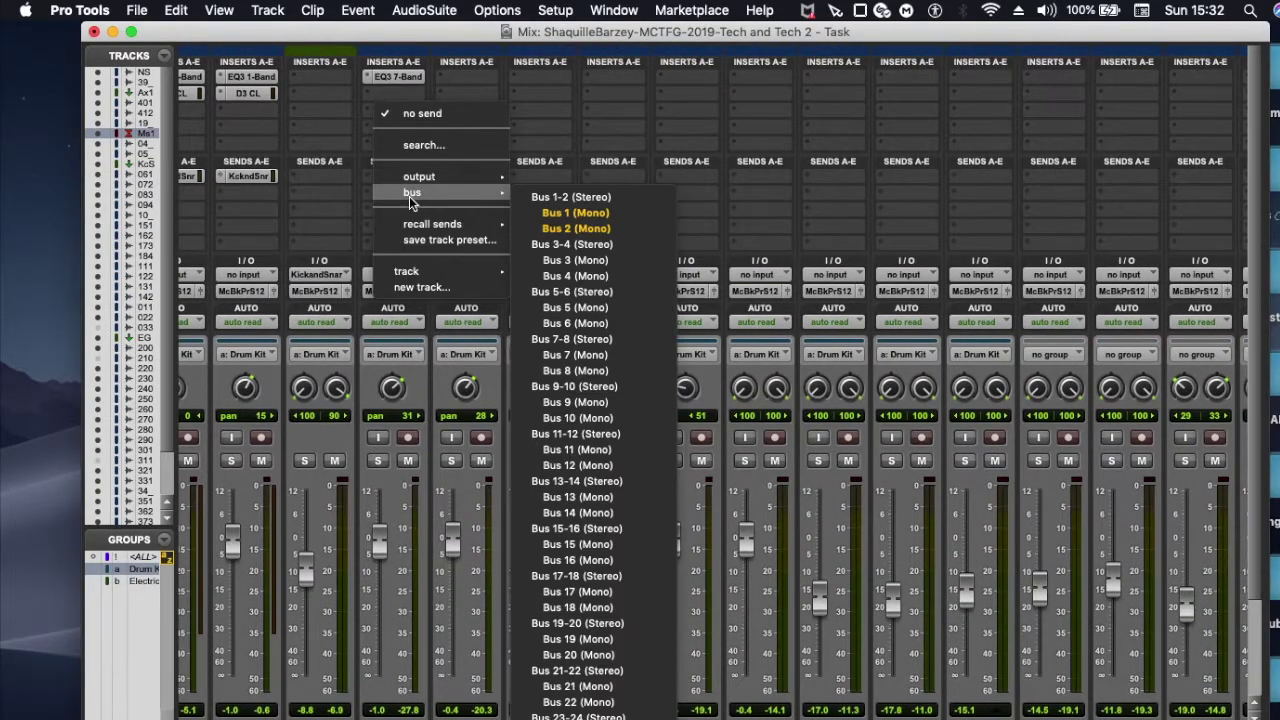
{"action": "left_click", "coordinate": [575, 292]}
{"action": "right_click", "coordinate": [373, 134]}
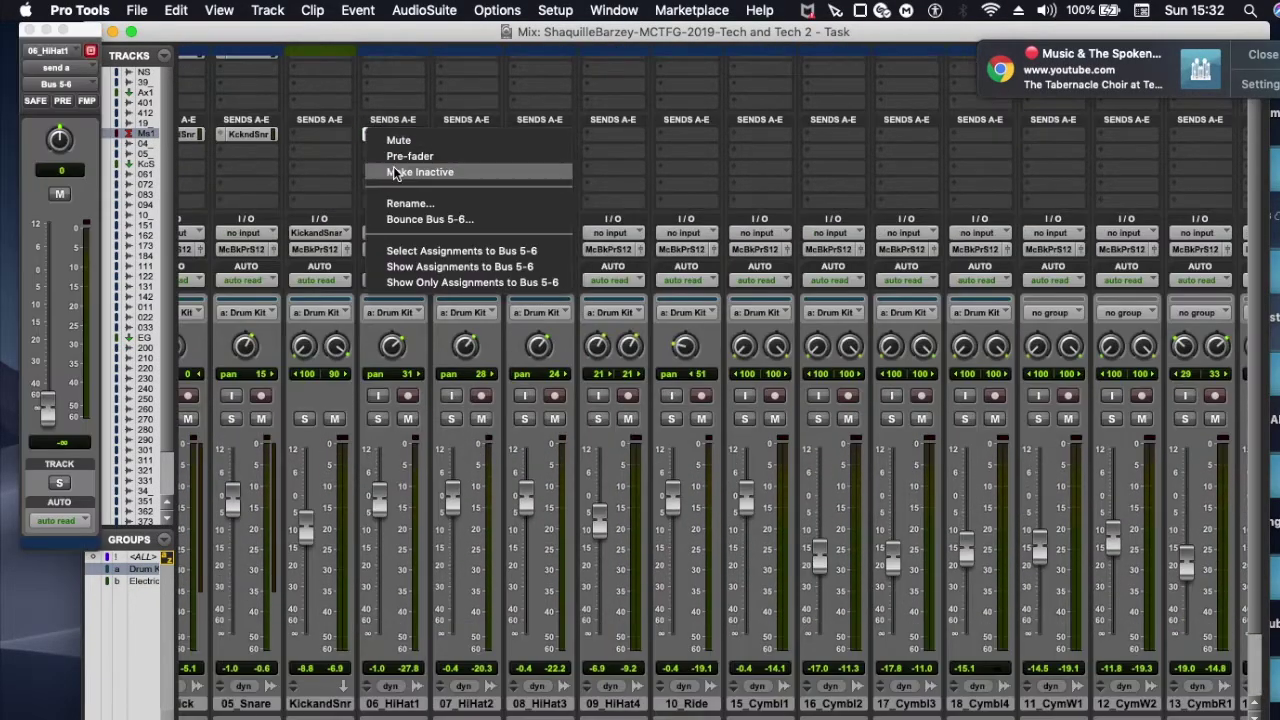
{"action": "left_click", "coordinate": [389, 173]}
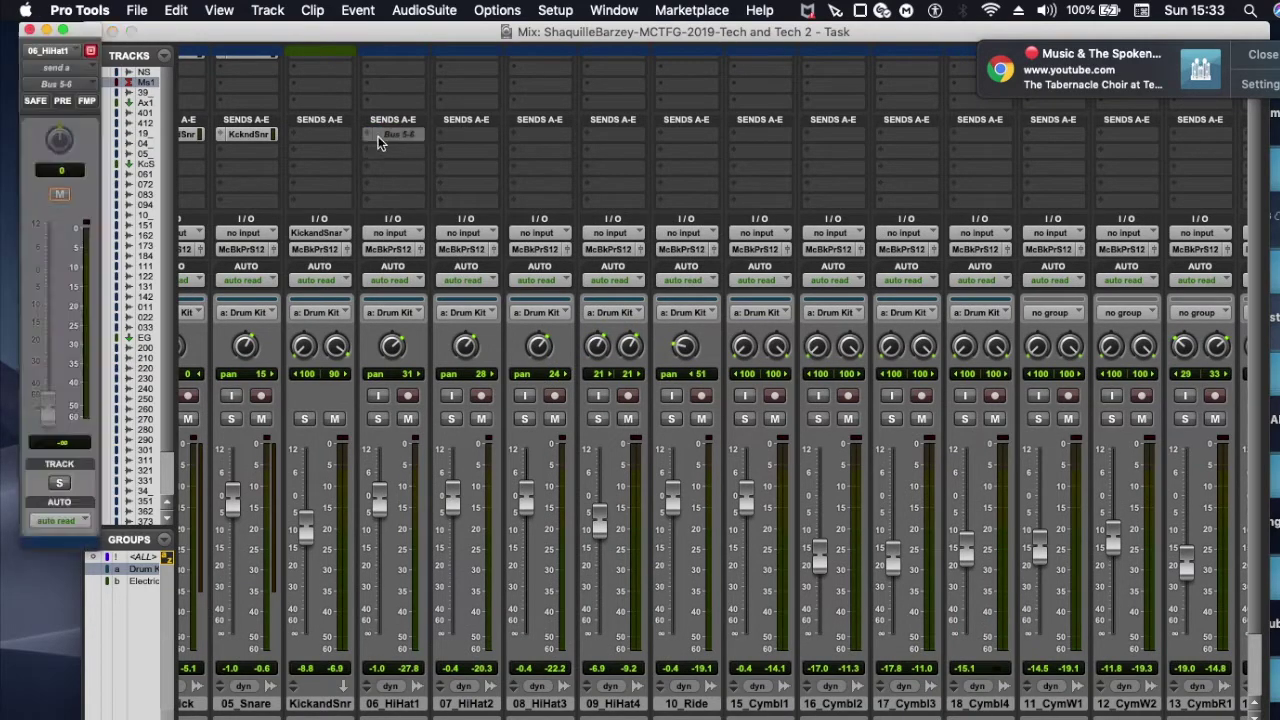
Create a stereo aux track named Drums and place it between 19_Bass and 04_Kick
{"action": "key", "text": "super+shift+n"}
{"action": "key", "text": "Return"}
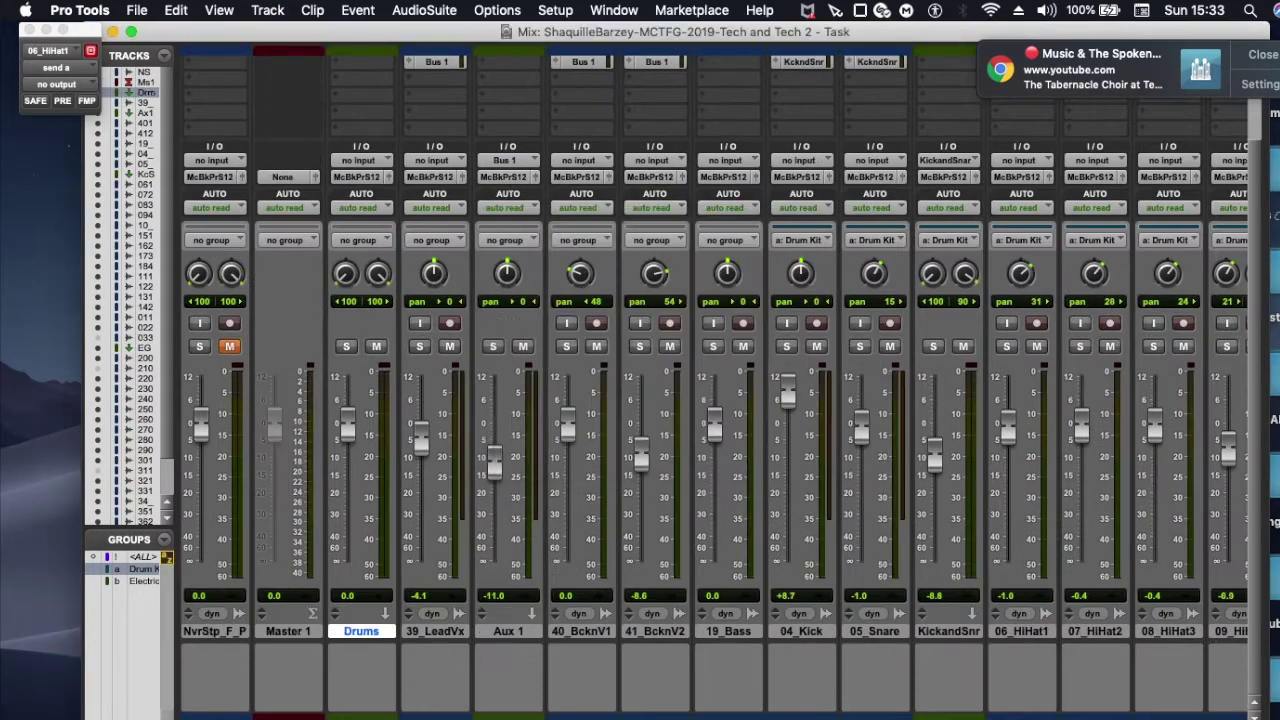
{"action": "left_click_drag", "start_coordinate": [361, 631], "coordinate": [710, 631]}
Set the Drums track's input to Bus 5-6 (Stereo)
{"action": "left_click", "coordinate": [491, 100]}
{"action": "left_click", "coordinate": [412, 95]}
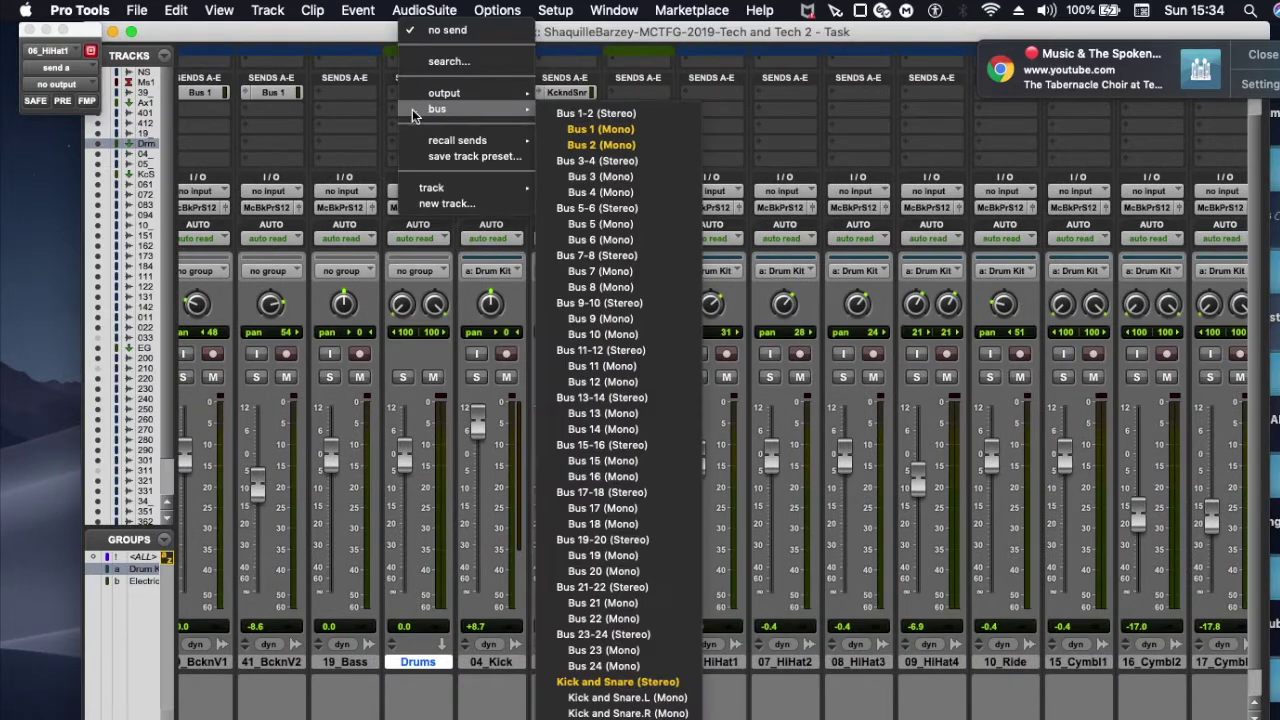
{"action": "left_click", "coordinate": [385, 97]}
{"action": "scroll", "coordinate": [385, 97], "scroll_direction": "up", "scroll_amount": 2}
{"action": "left_click", "coordinate": [418, 241]}
{"action": "mouse_move", "coordinate": [438, 256]}
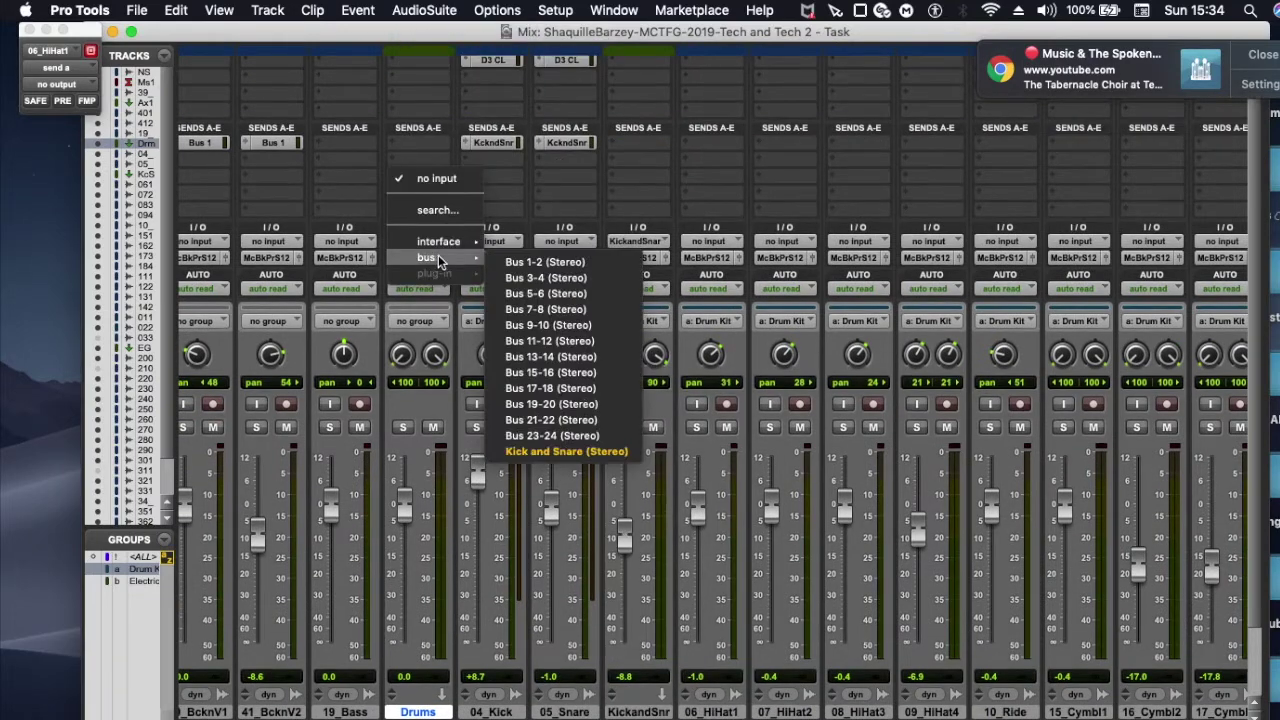
{"action": "left_click", "coordinate": [545, 293]}
{"action": "scroll", "coordinate": [420, 310], "scroll_direction": "down", "scroll_amount": 2}
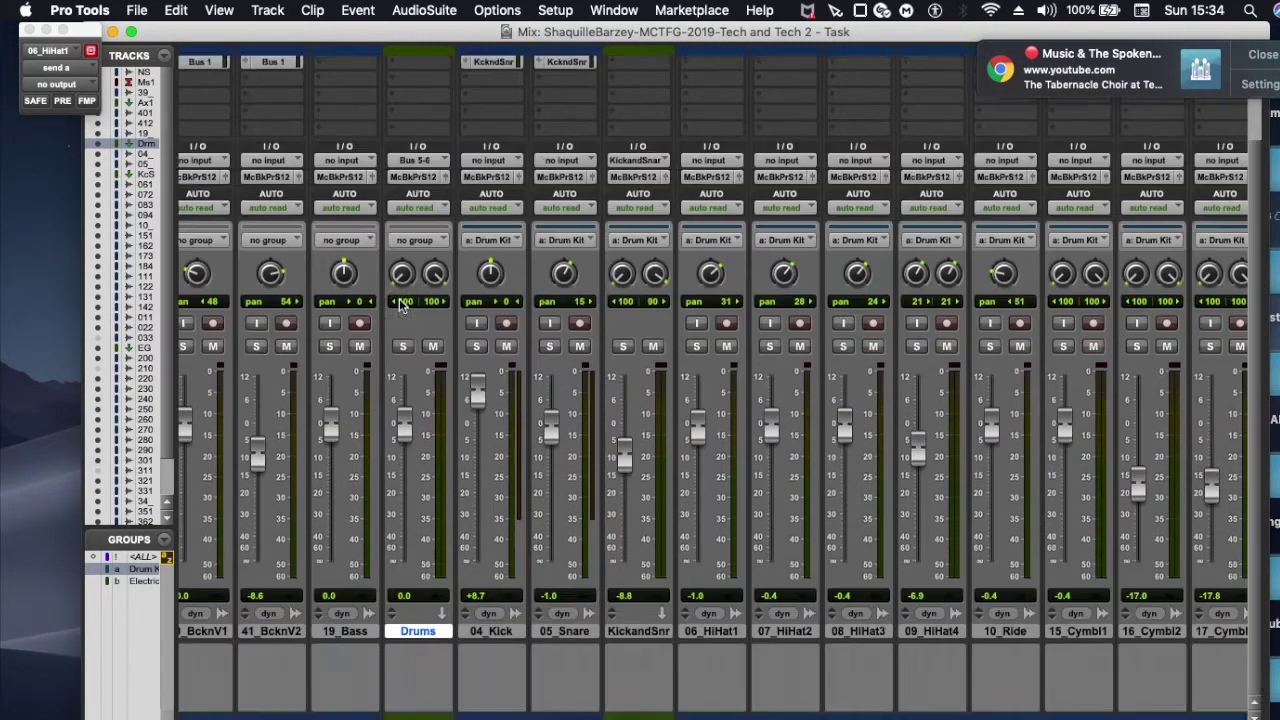
Add a Bus 5-6 send to 04_Kick in its second send slot
{"action": "scroll", "coordinate": [489, 160], "scroll_direction": "up", "scroll_amount": 2}
{"action": "scroll", "coordinate": [489, 160], "scroll_direction": "down", "scroll_amount": 2}
{"action": "left_click", "coordinate": [418, 660]}
{"action": "scroll", "coordinate": [480, 200], "scroll_direction": "up", "scroll_amount": 2}
{"action": "left_click", "coordinate": [491, 150]}
{"action": "left_click", "coordinate": [650, 262]}
{"action": "scroll", "coordinate": [600, 240], "scroll_direction": "down", "scroll_amount": 1}
{"action": "scroll", "coordinate": [497, 190], "scroll_direction": "up", "scroll_amount": 2}
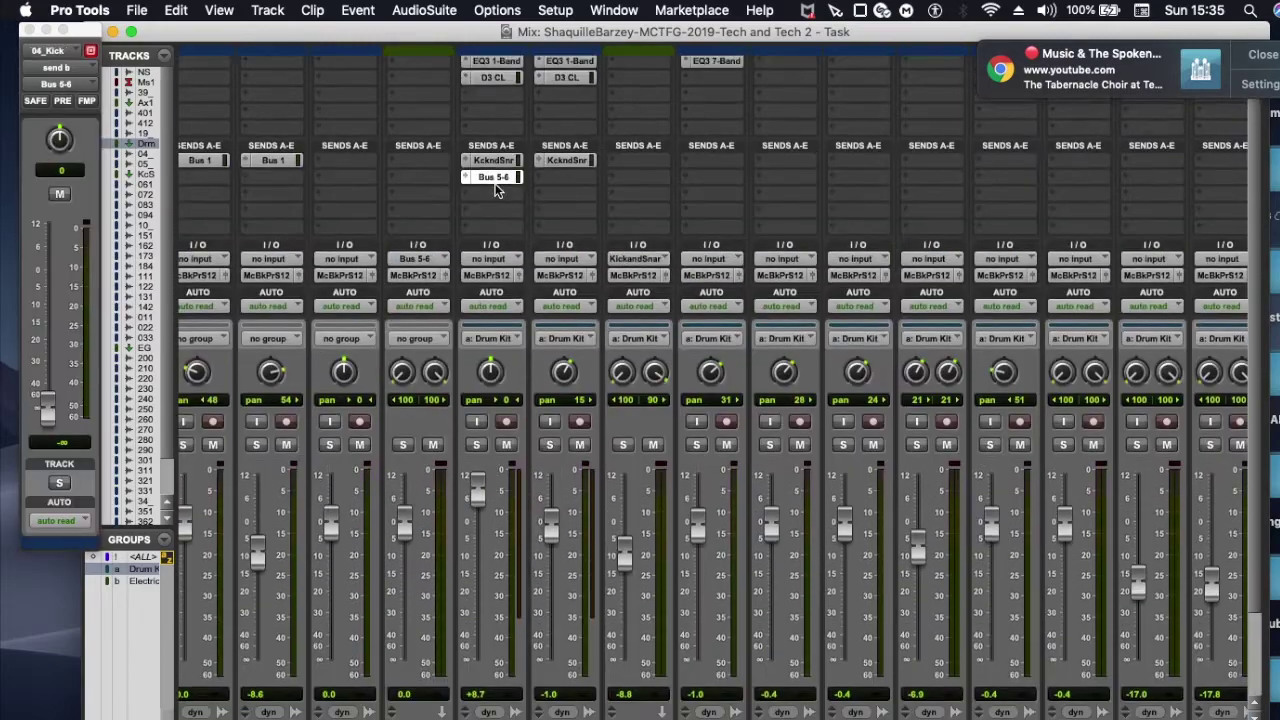
Copy 04_Kick's Bus 5-6 send to 05_Snare, Kick and Snare, the four hi-hats, 10_Ride and 15_Cymbl1
{"action": "left_click_drag", "start_coordinate": [496, 178], "coordinate": [639, 178]}
{"action": "left_click_drag", "start_coordinate": [639, 178], "coordinate": [712, 178]}
{"action": "left_click_drag", "start_coordinate": [712, 178], "coordinate": [859, 145]}
{"action": "scroll", "coordinate": [786, 178], "scroll_direction": "down", "scroll_amount": 1}
{"action": "left_click_drag", "start_coordinate": [859, 145], "coordinate": [935, 145]}
{"action": "scroll", "coordinate": [940, 145], "scroll_direction": "down", "scroll_amount": 2}
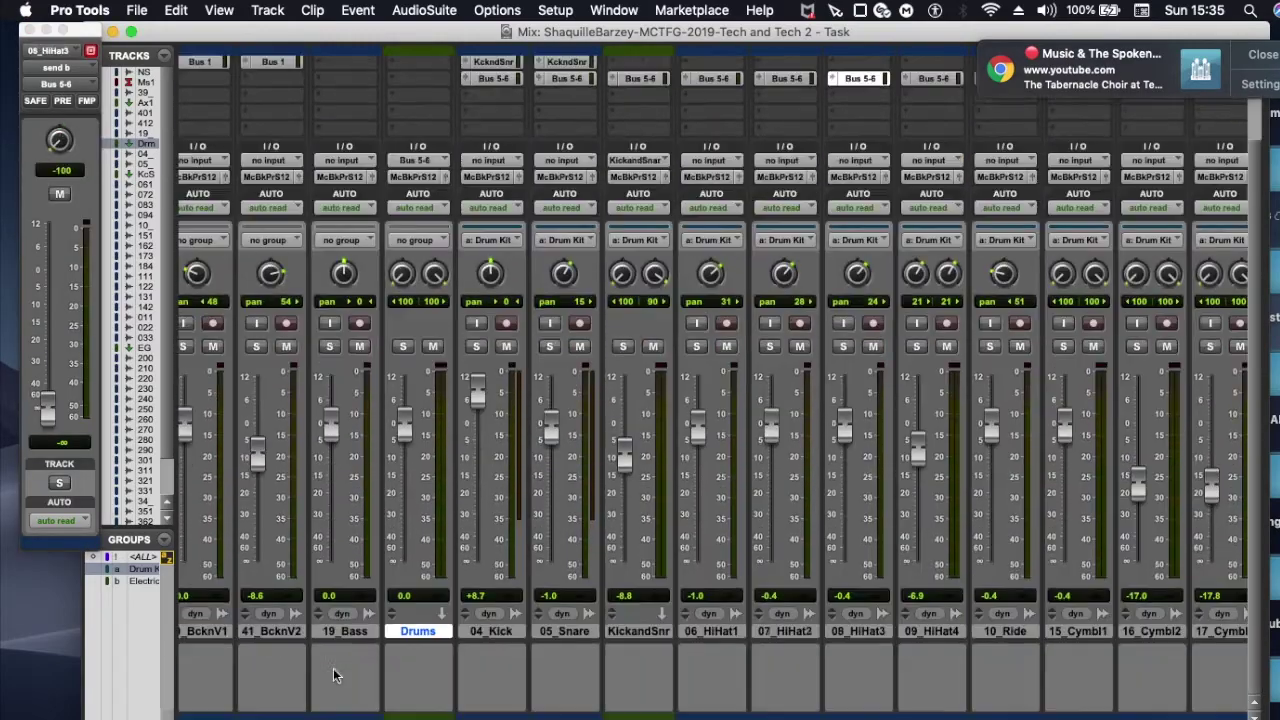
Expand the Mix window to full screen and start playing the song
{"action": "scroll", "coordinate": [333, 675], "scroll_direction": "left", "scroll_amount": 4}
{"action": "left_click", "coordinate": [131, 31]}
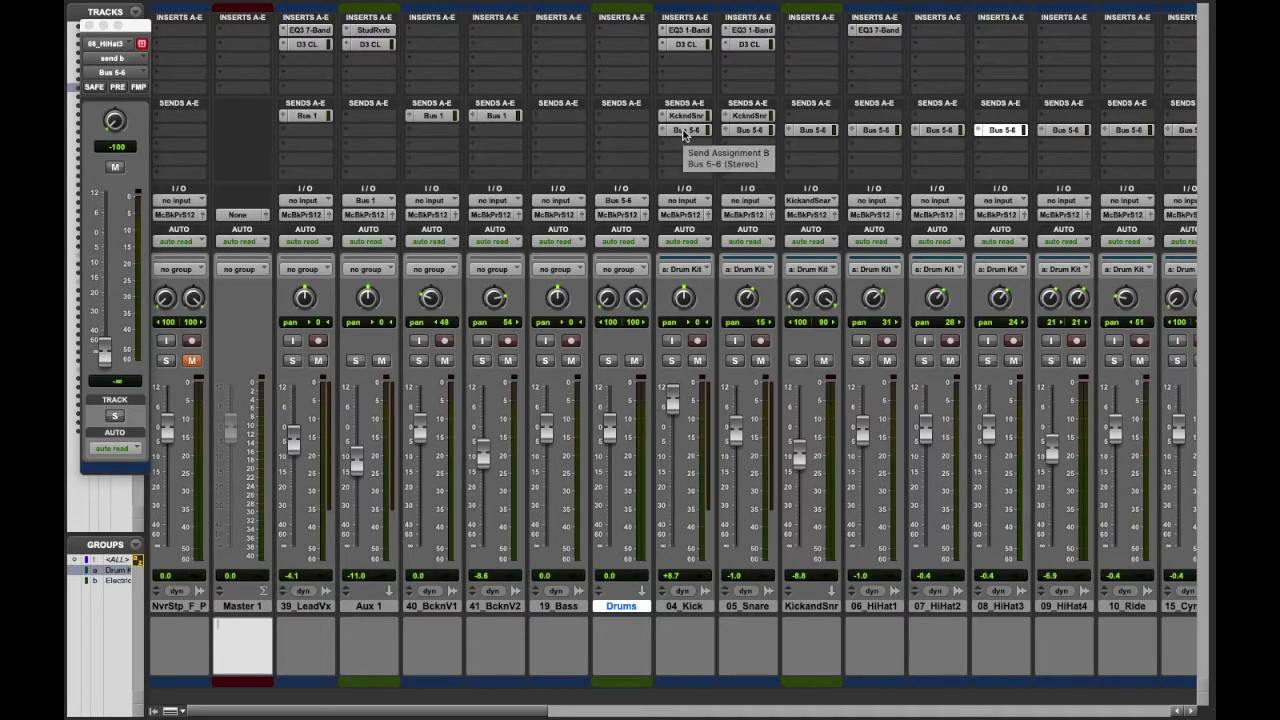
{"action": "left_click", "coordinate": [592, 8]}
{"action": "left_click", "coordinate": [591, 113]}
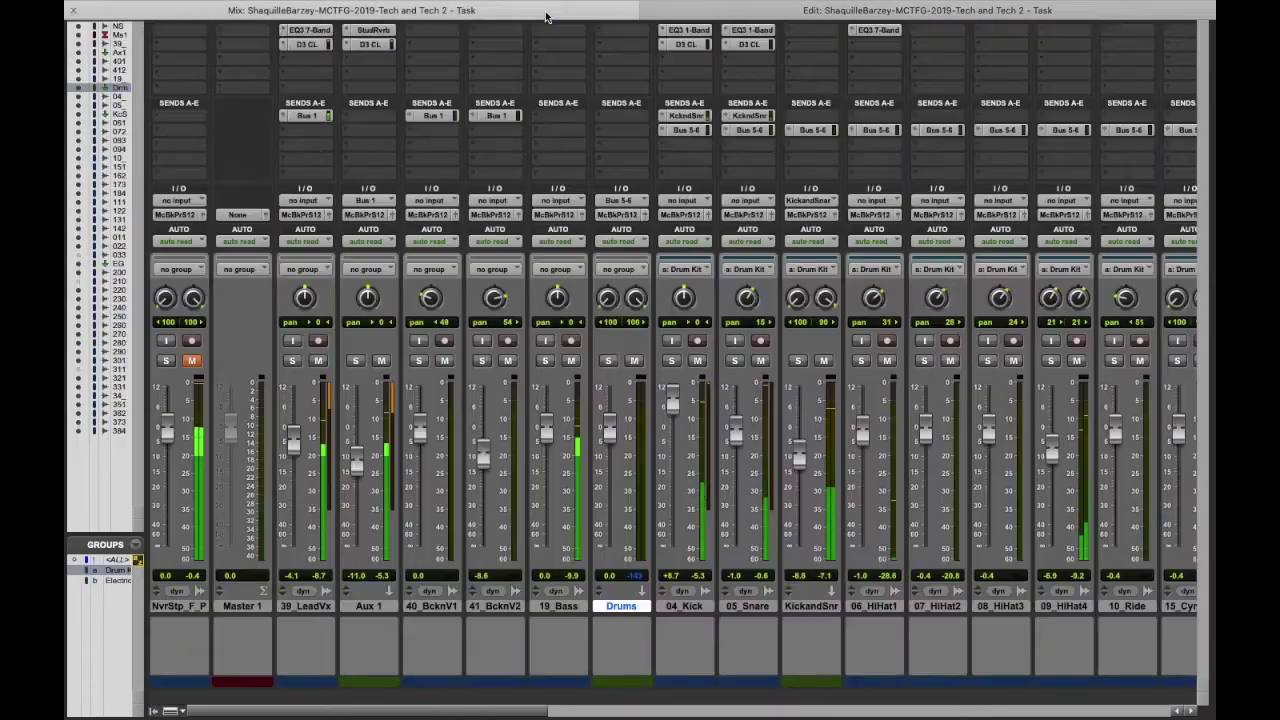
Adjust the Bus 5-6 send levels from the snare through the first three hi-hats during playback, setting 08_HiHat3 to -13.4 dB
{"action": "left_click", "coordinate": [811, 130]}
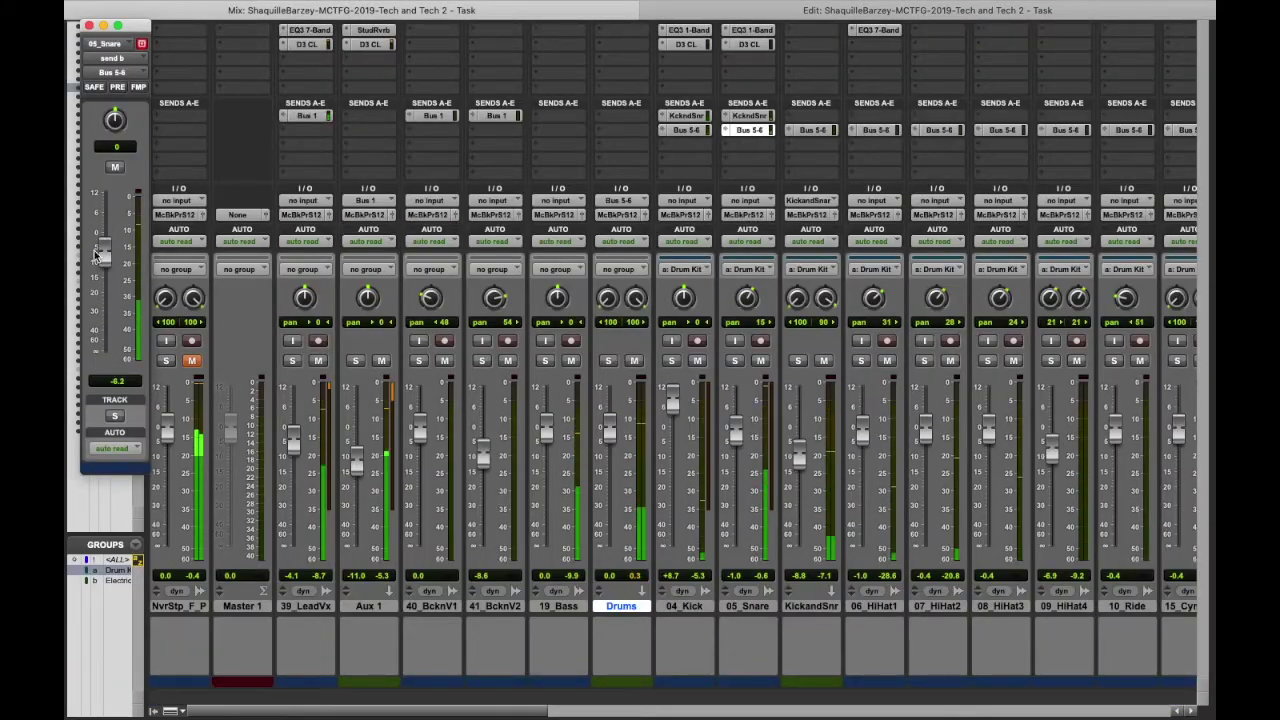
{"action": "left_click_drag", "start_coordinate": [89, 262], "coordinate": [92, 302]}
{"action": "left_click", "coordinate": [874, 130]}
{"action": "left_click_drag", "start_coordinate": [103, 366], "coordinate": [103, 279]}
{"action": "left_click", "coordinate": [938, 130]}
{"action": "left_click", "coordinate": [1001, 130]}
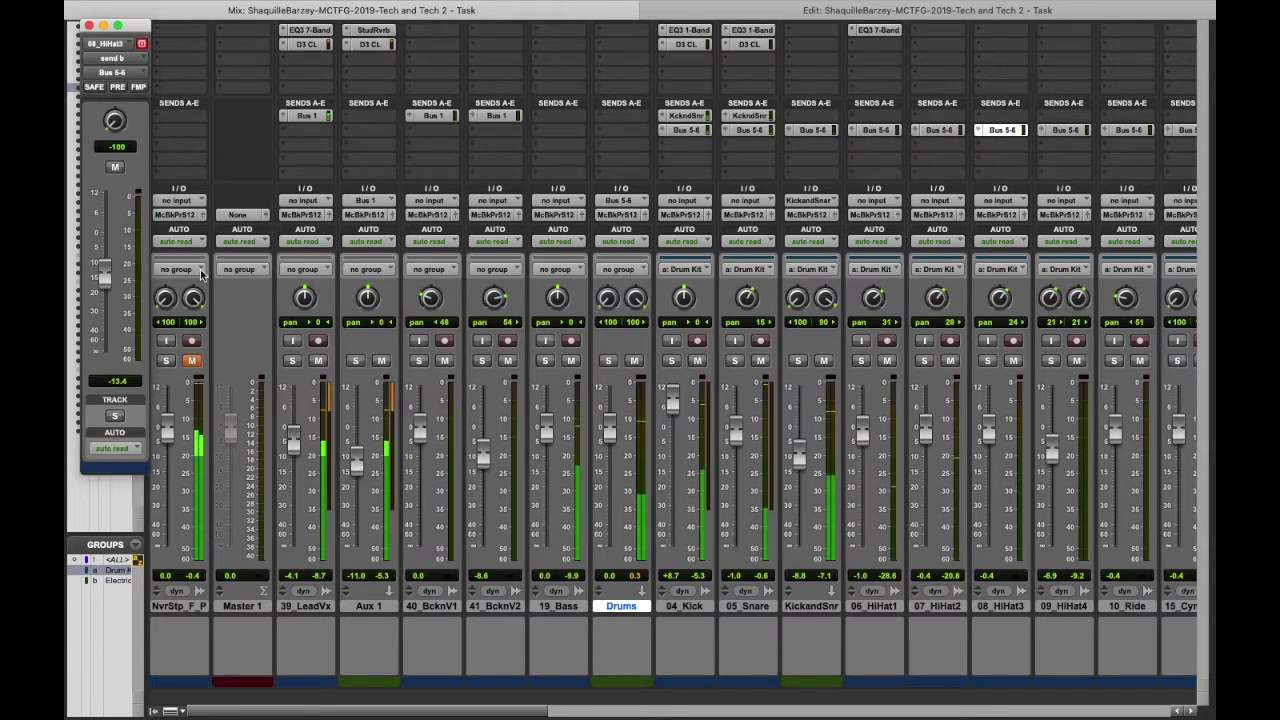
Raise the Bus 5-6 send levels of 09_HiHat4, 10_Ride and 15_Cymbl1, setting 15_Cymbl1 to -14.5 dB
{"action": "left_click", "coordinate": [1064, 130]}
{"action": "left_click", "coordinate": [1128, 130]}
{"action": "left_click_drag", "start_coordinate": [103, 366], "coordinate": [103, 289]}
{"action": "left_click_drag", "start_coordinate": [355, 712], "coordinate": [507, 712]}
{"action": "left_click", "coordinate": [740, 130]}
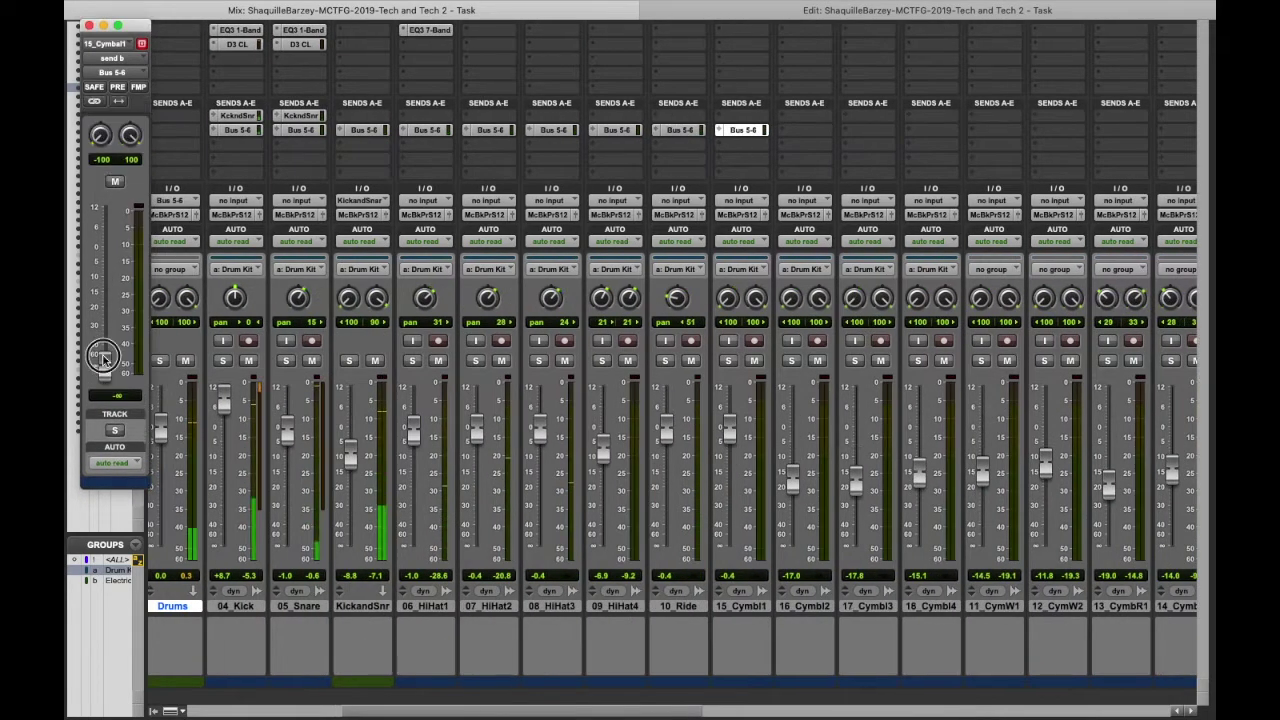
{"action": "left_click_drag", "start_coordinate": [103, 364], "coordinate": [103, 291]}
Assign Master 1's output to Bus 5-6
{"action": "left_click_drag", "start_coordinate": [423, 712], "coordinate": [228, 712]}
{"action": "left_click", "coordinate": [250, 214]}
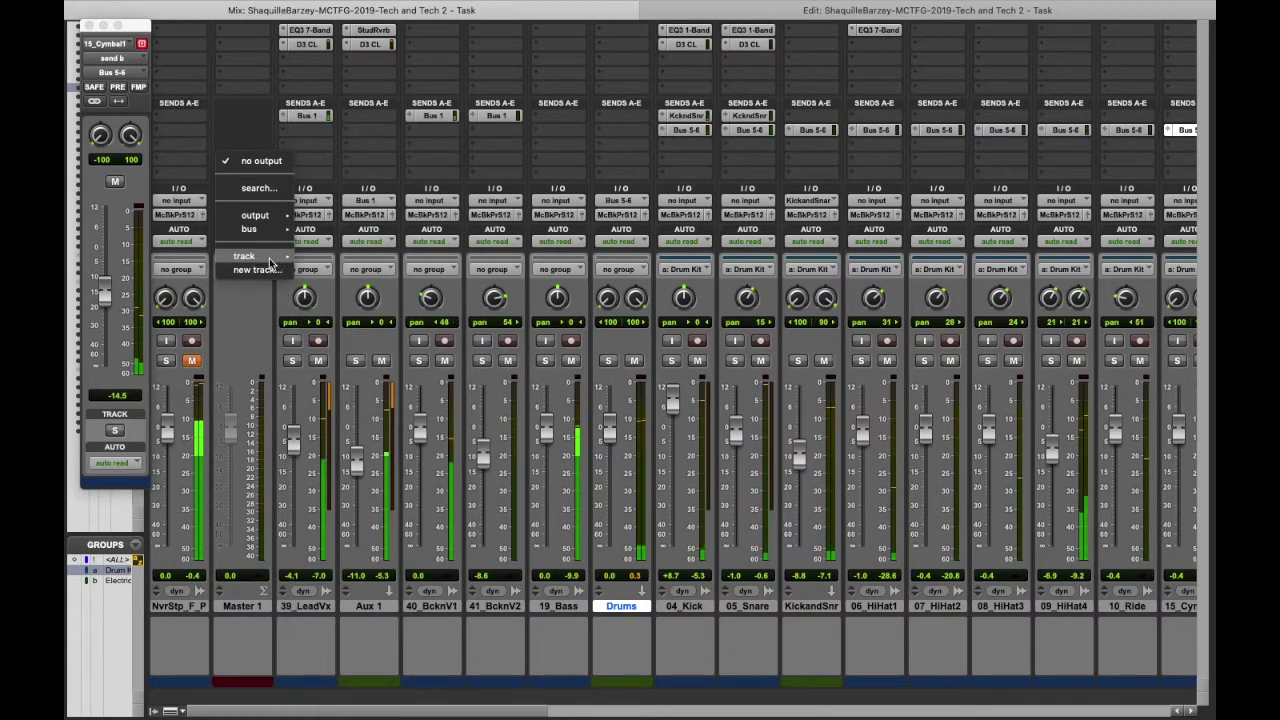
{"action": "left_click", "coordinate": [365, 192]}
Test Master 1's fader at different levels during playback and set it to -1.4 dB
{"action": "left_click_drag", "start_coordinate": [230, 430], "coordinate": [215, 572]}
{"action": "left_click_drag", "start_coordinate": [380, 712], "coordinate": [1000, 712]}
{"action": "left_click_drag", "start_coordinate": [790, 710], "coordinate": [198, 700]}
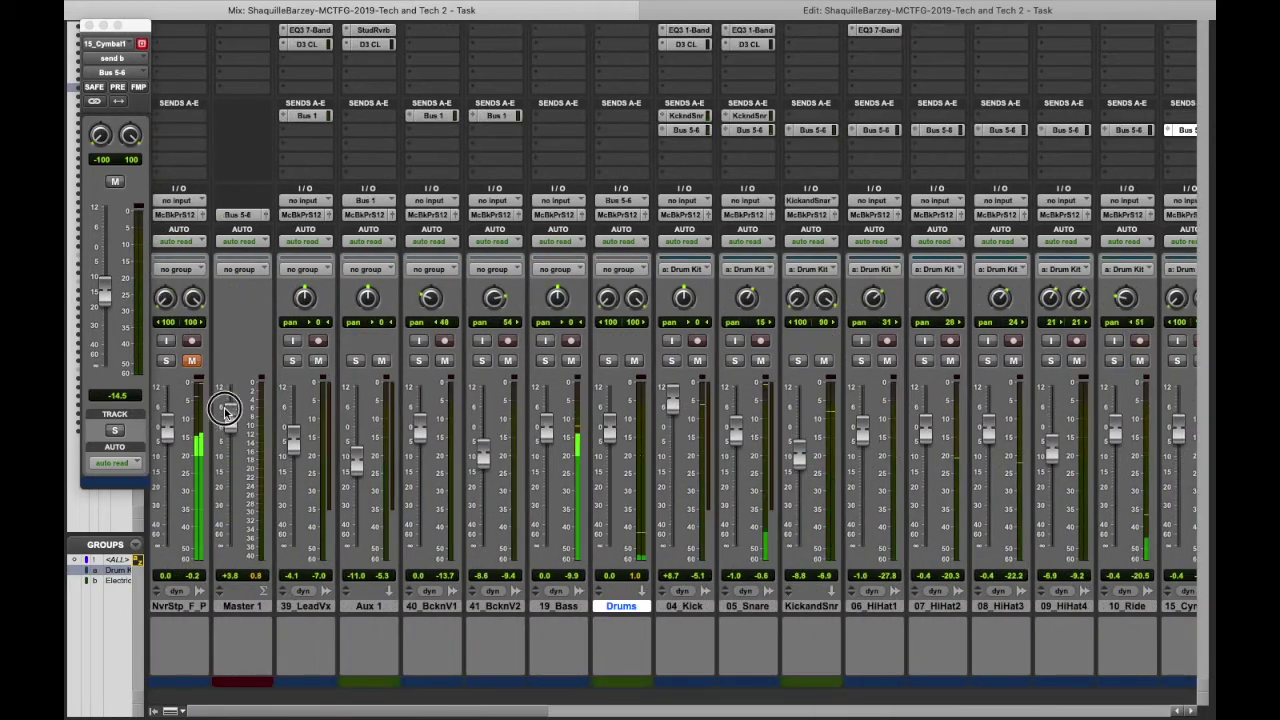
{"action": "left_click_drag", "start_coordinate": [232, 410], "coordinate": [228, 450]}
{"action": "mouse_move", "coordinate": [530, 712]}
{"action": "left_mouse_down"}
{"action": "mouse_move", "coordinate": [1021, 689]}
{"action": "mouse_move", "coordinate": [913, 696]}
{"action": "mouse_move", "coordinate": [1222, 700]}
{"action": "mouse_move", "coordinate": [520, 714]}
{"action": "left_mouse_up"}
{"action": "scroll", "coordinate": [520, 712], "scroll_direction": "left", "scroll_amount": 3}
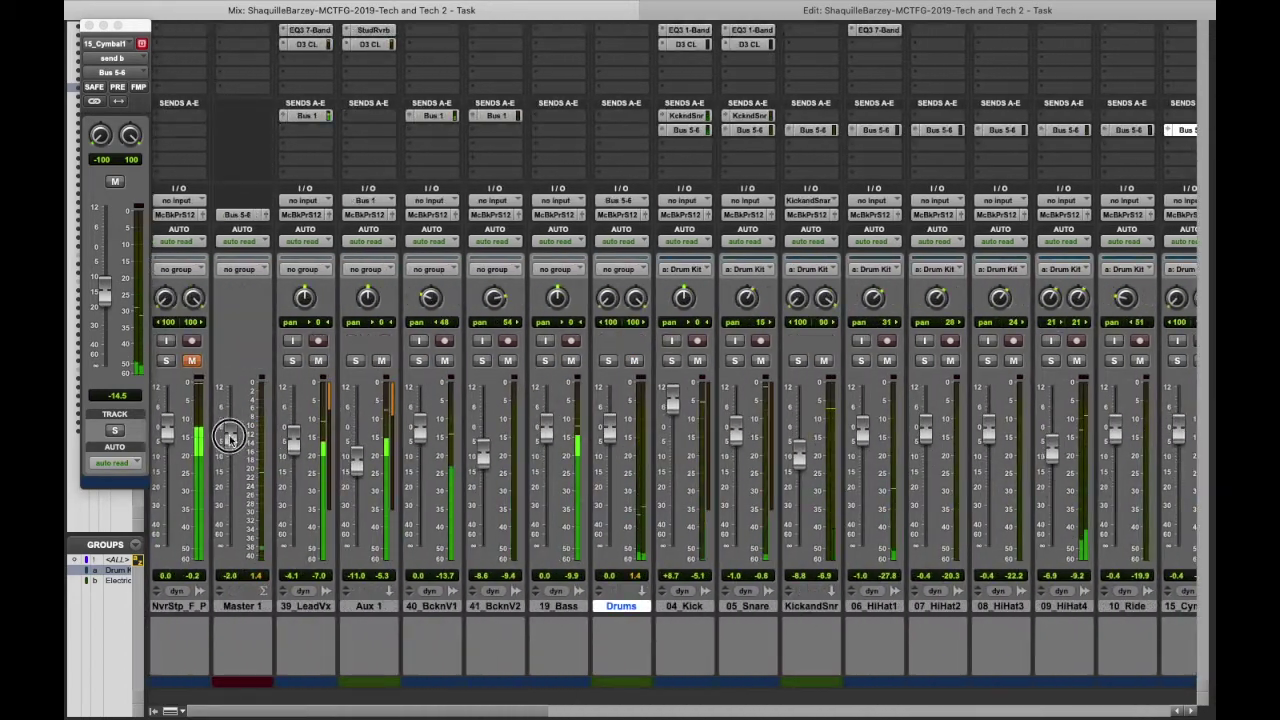
{"action": "mouse_move", "coordinate": [229, 443]}
{"action": "left_mouse_down"}
{"action": "mouse_move", "coordinate": [229, 400]}
{"action": "mouse_move", "coordinate": [227, 444]}
{"action": "left_mouse_up"}
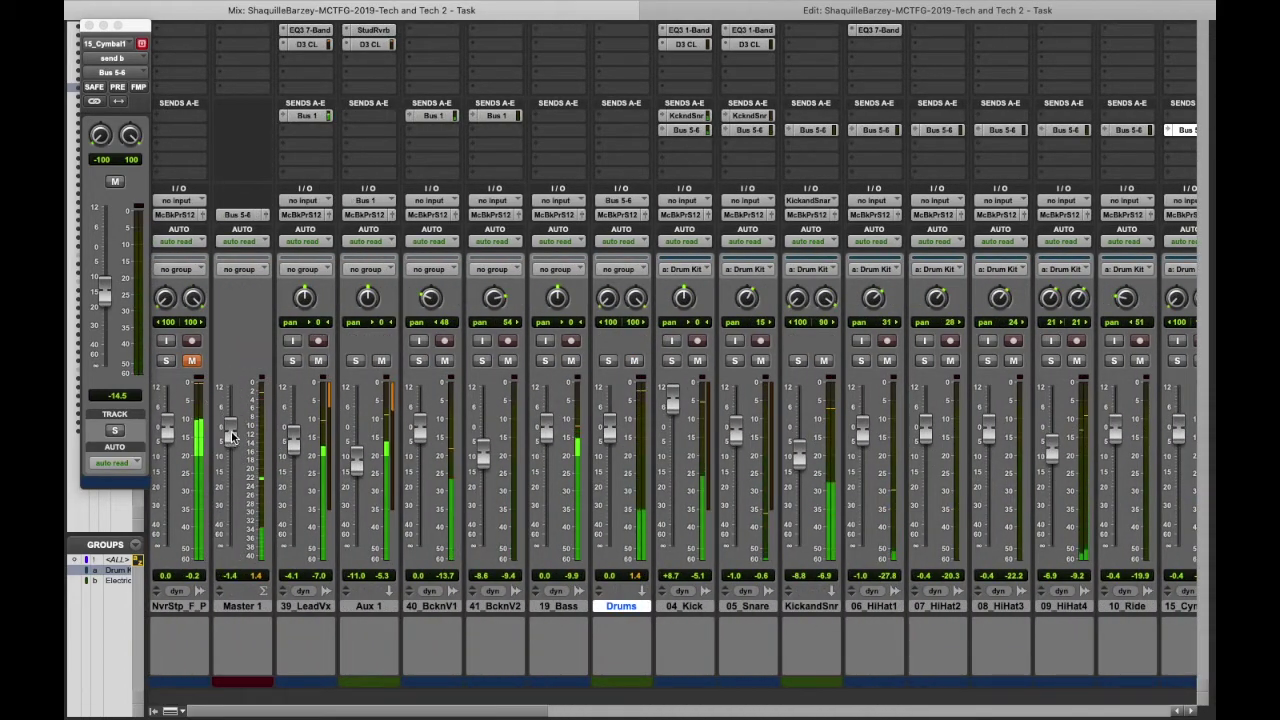
Add the Drums track to the Drum Kit group
{"action": "left_click", "coordinate": [706, 270]}
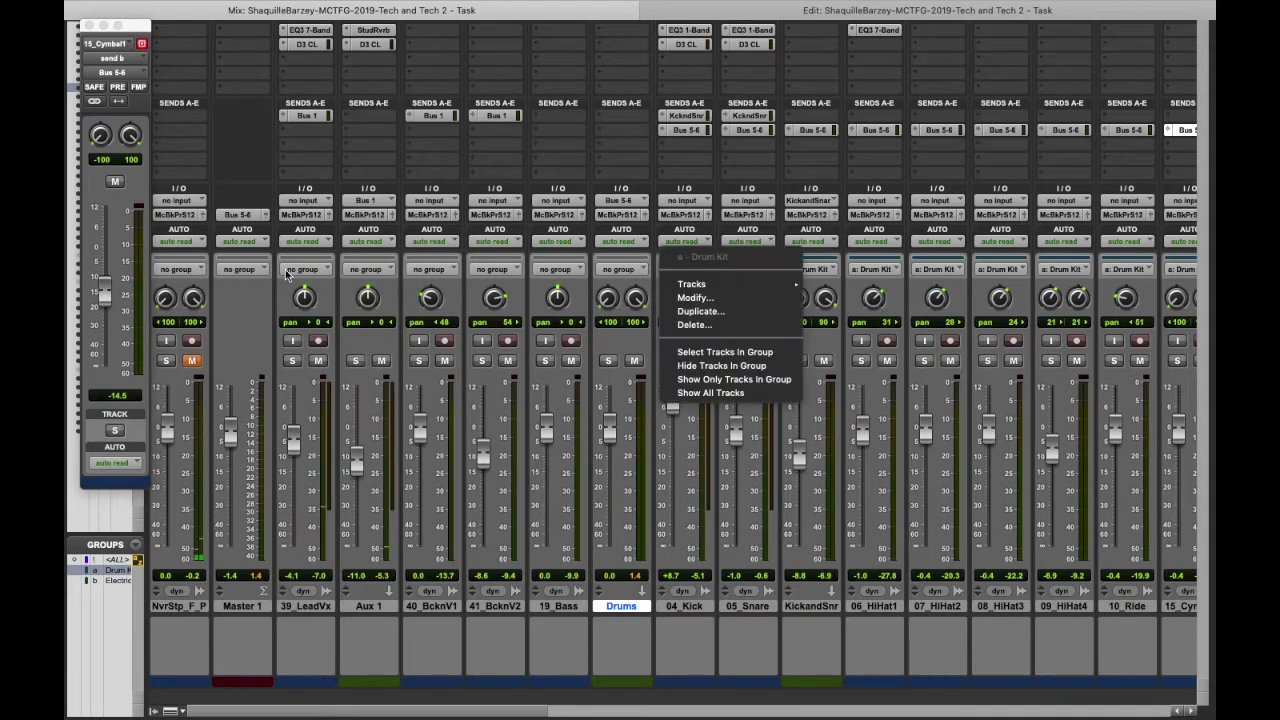
{"action": "left_click", "coordinate": [96, 562]}
{"action": "left_click", "coordinate": [110, 571]}
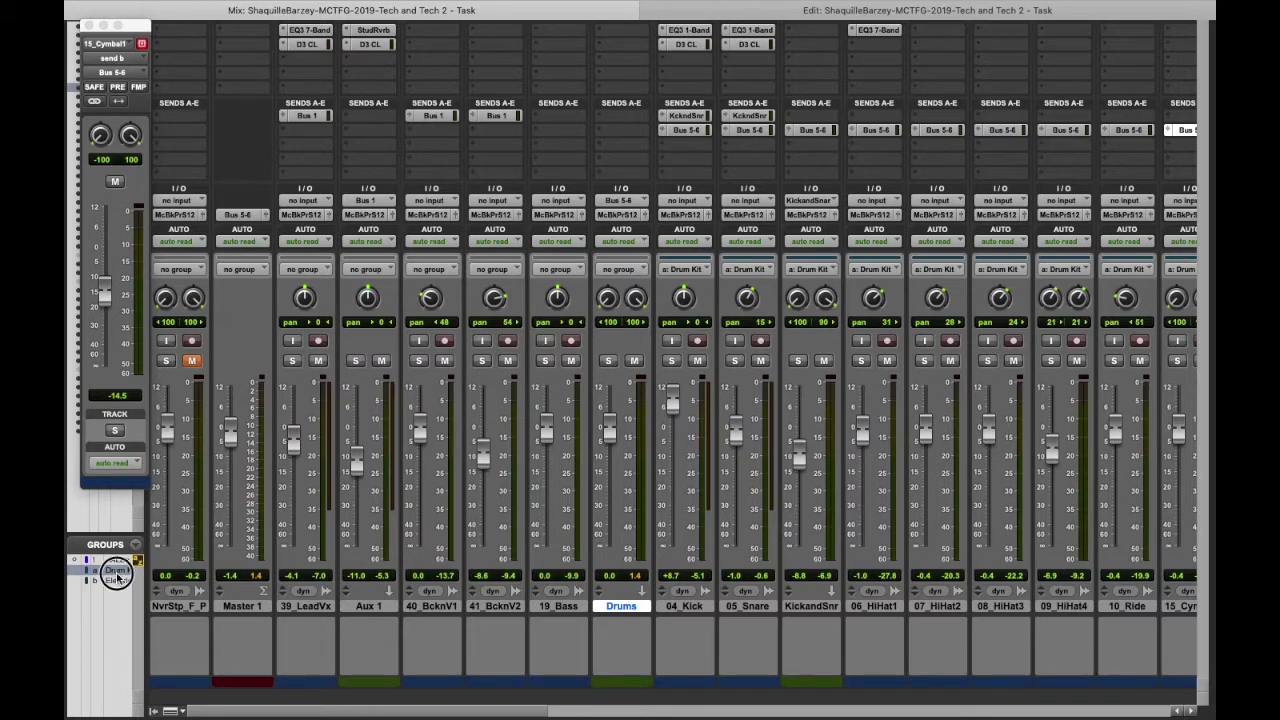
{"action": "double_click", "coordinate": [116, 572]}
{"action": "left_click", "coordinate": [516, 340]}
{"action": "left_click", "coordinate": [640, 292]}
{"action": "key", "text": "Return"}
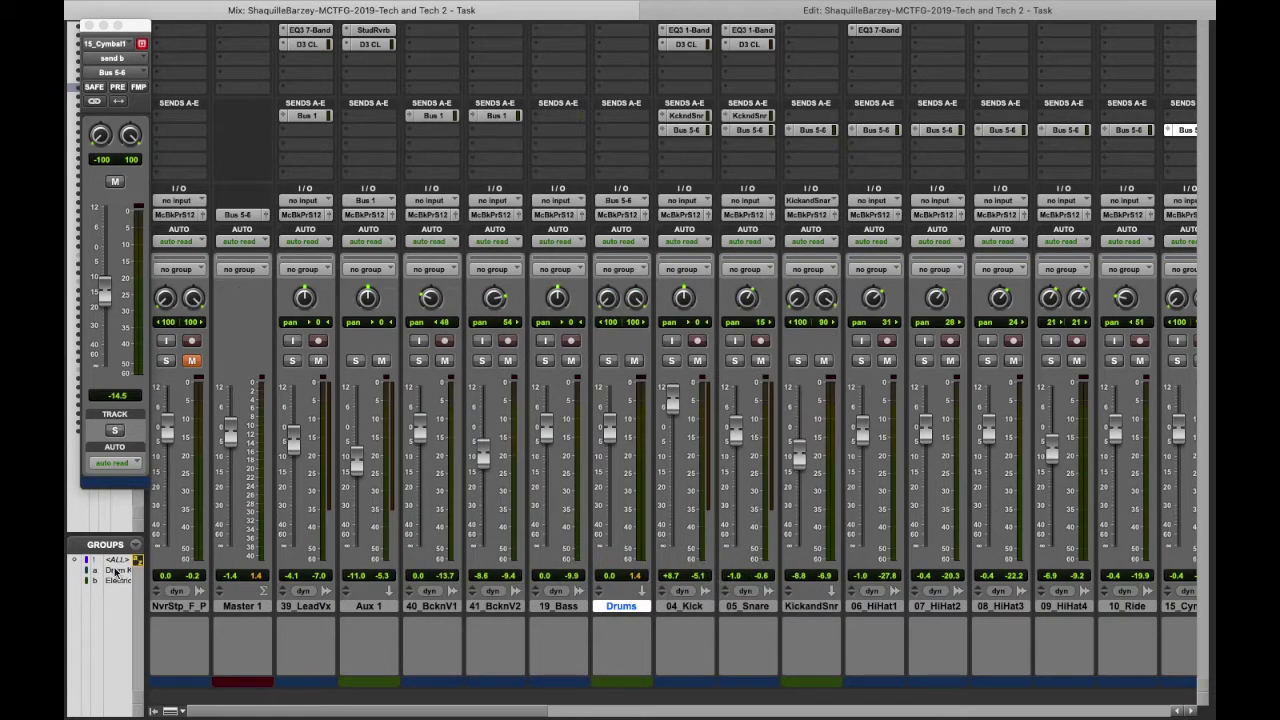
Add Master 1 to the active Drum Kit group and set its fader to -4.9 dB with the linked drum faders
{"action": "left_click", "coordinate": [114, 571]}
{"action": "right_click", "coordinate": [106, 571]}
{"action": "left_click", "coordinate": [124, 600]}
{"action": "scroll", "coordinate": [497, 389], "scroll_direction": "up", "scroll_amount": 5}
{"action": "left_click", "coordinate": [510, 258]}
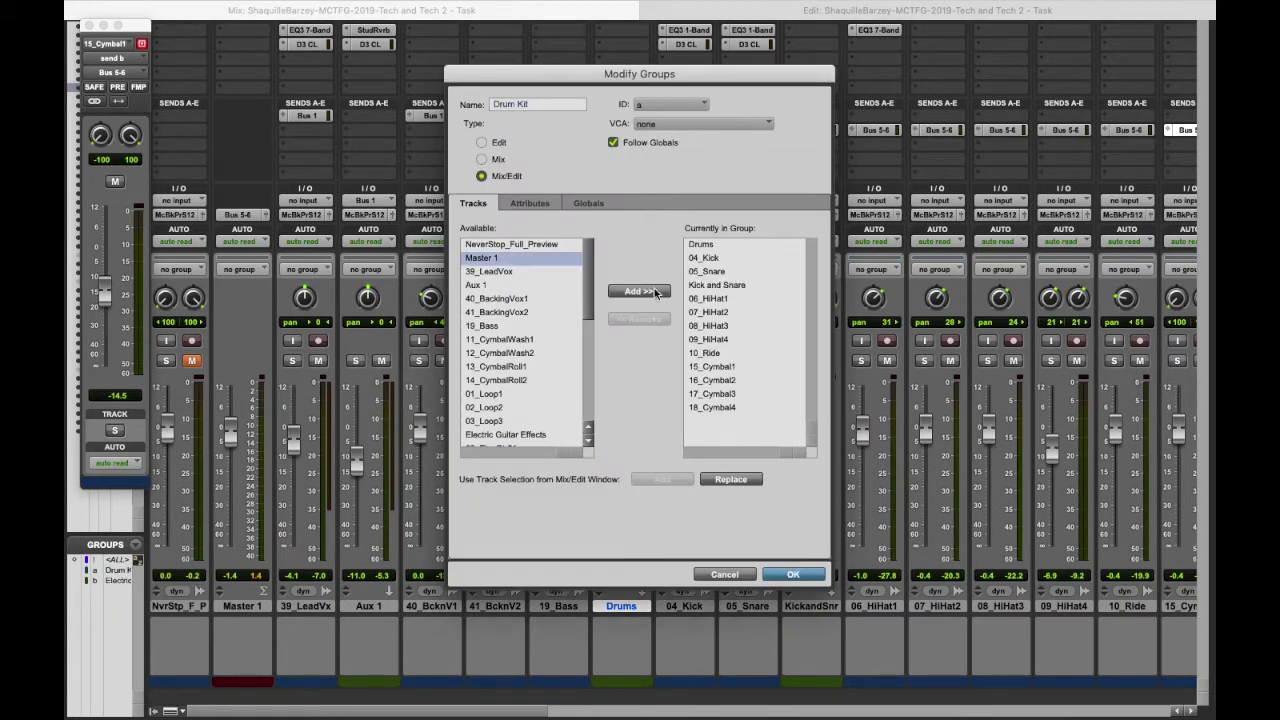
{"action": "key", "text": "Return"}
{"action": "mouse_move", "coordinate": [229, 445]}
{"action": "left_mouse_down"}
{"action": "mouse_move", "coordinate": [236, 369]}
{"action": "mouse_move", "coordinate": [225, 465]}
{"action": "mouse_move", "coordinate": [215, 372]}
{"action": "mouse_move", "coordinate": [229, 434]}
{"action": "mouse_move", "coordinate": [238, 368]}
{"action": "mouse_move", "coordinate": [222, 525]}
{"action": "mouse_move", "coordinate": [248, 425]}
{"action": "mouse_move", "coordinate": [245, 560]}
{"action": "mouse_move", "coordinate": [248, 436]}
{"action": "mouse_move", "coordinate": [231, 437]}
{"action": "mouse_move", "coordinate": [232, 410]}
{"action": "mouse_move", "coordinate": [232, 434]}
{"action": "left_mouse_up"}
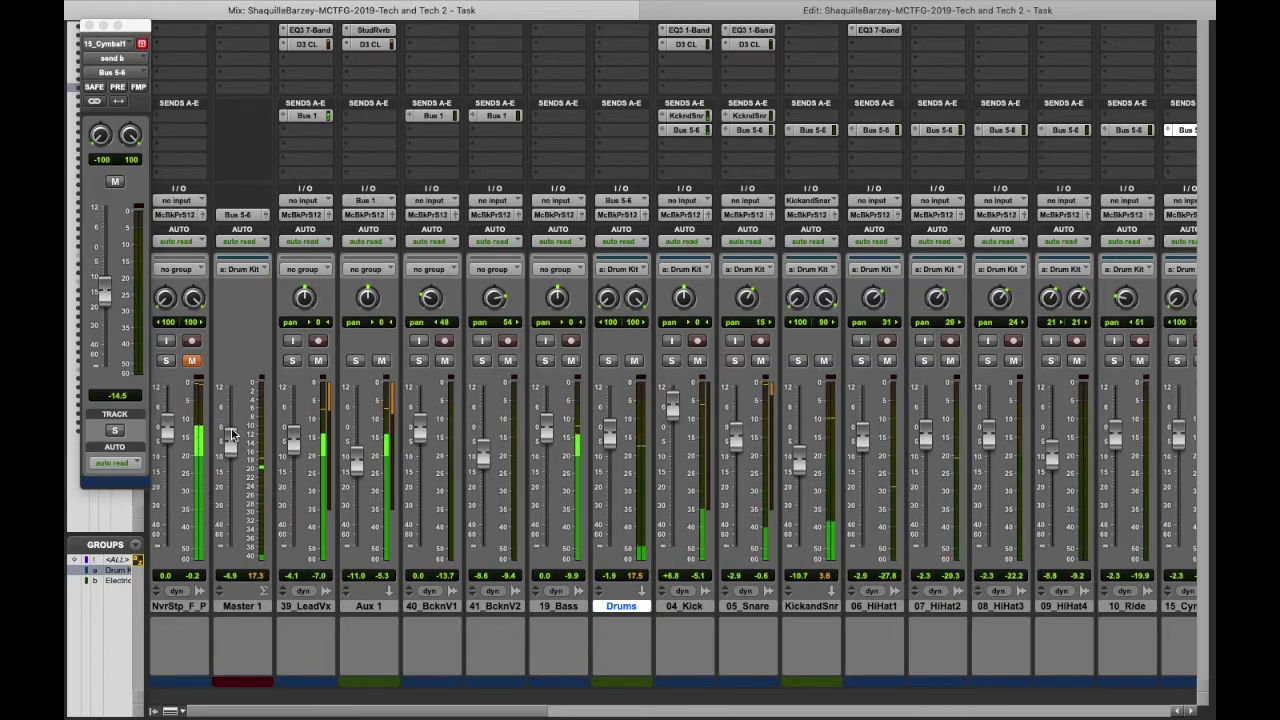
Create one stereo Master Fader track and set its fader to -1.4 dB
{"action": "scroll", "coordinate": [1138, 627], "scroll_direction": "right", "scroll_amount": 10}
{"action": "key", "text": "super+shift+n"}
{"action": "left_click", "coordinate": [545, 252]}
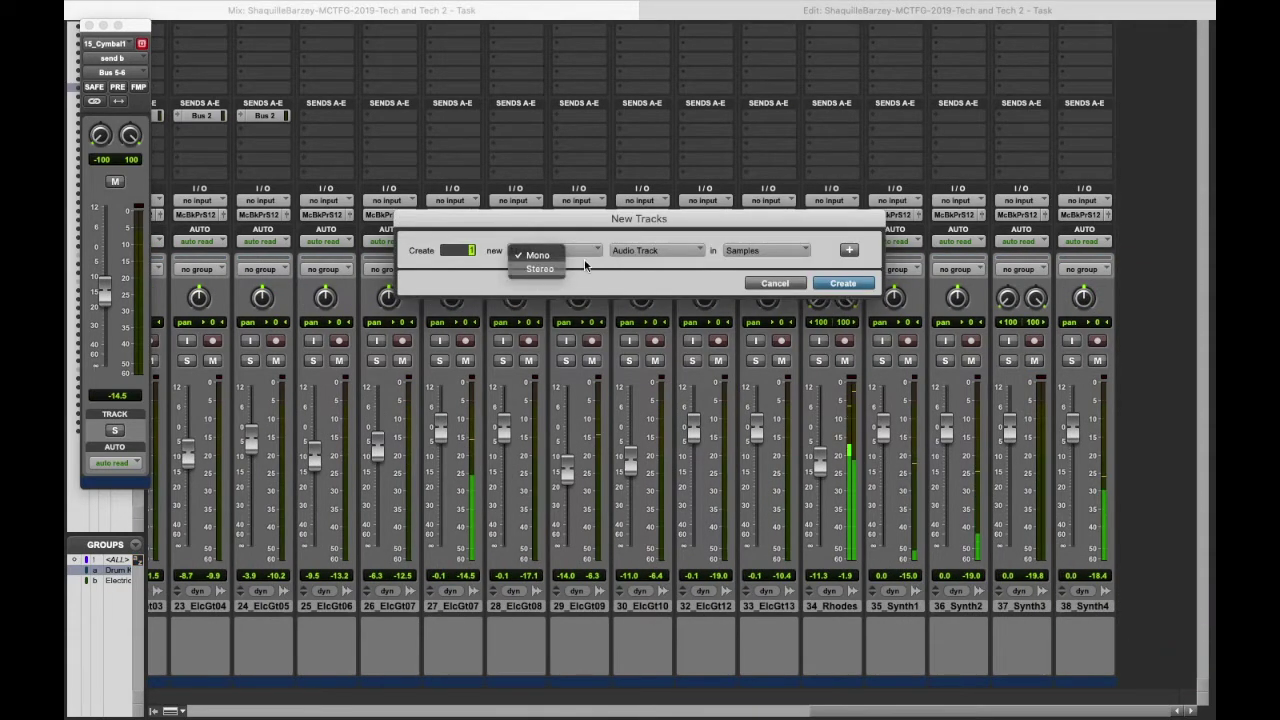
{"action": "left_click", "coordinate": [545, 268]}
{"action": "left_click", "coordinate": [660, 252]}
{"action": "left_click", "coordinate": [684, 283]}
{"action": "left_click", "coordinate": [760, 252]}
{"action": "left_click", "coordinate": [760, 254]}
{"action": "left_click", "coordinate": [836, 284]}
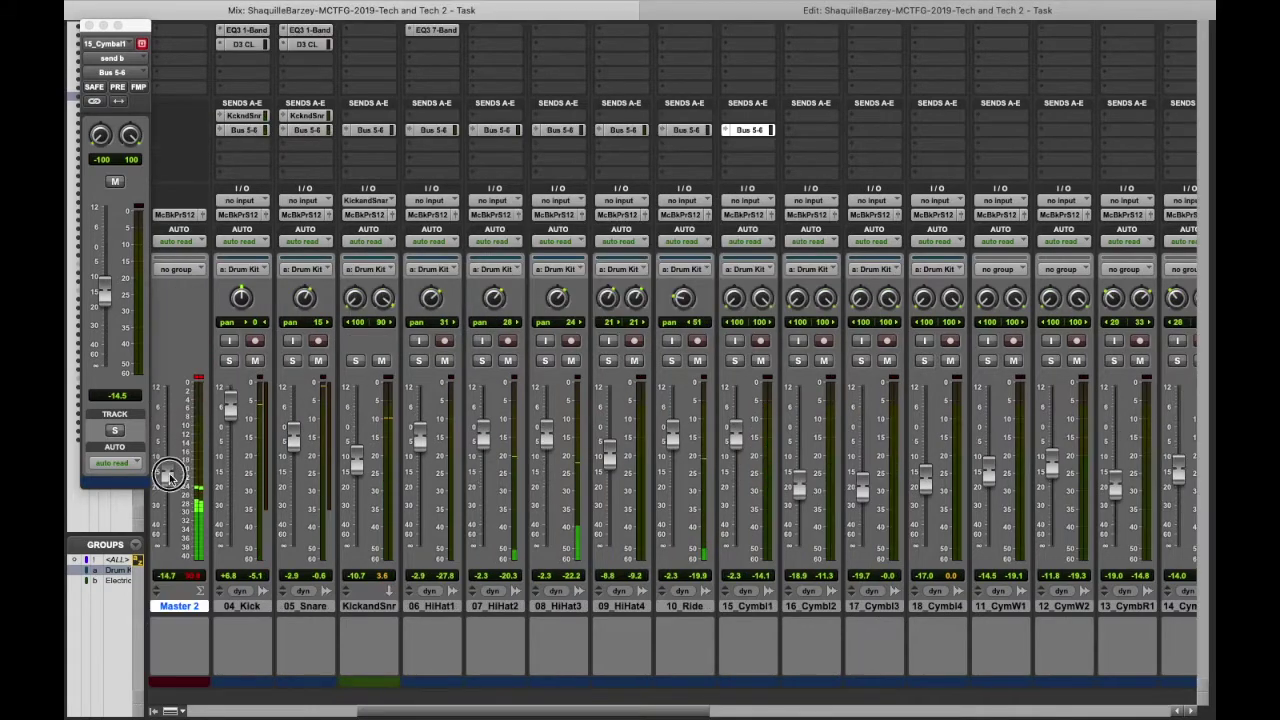
{"action": "left_click_drag", "start_coordinate": [169, 476], "coordinate": [168, 448]}
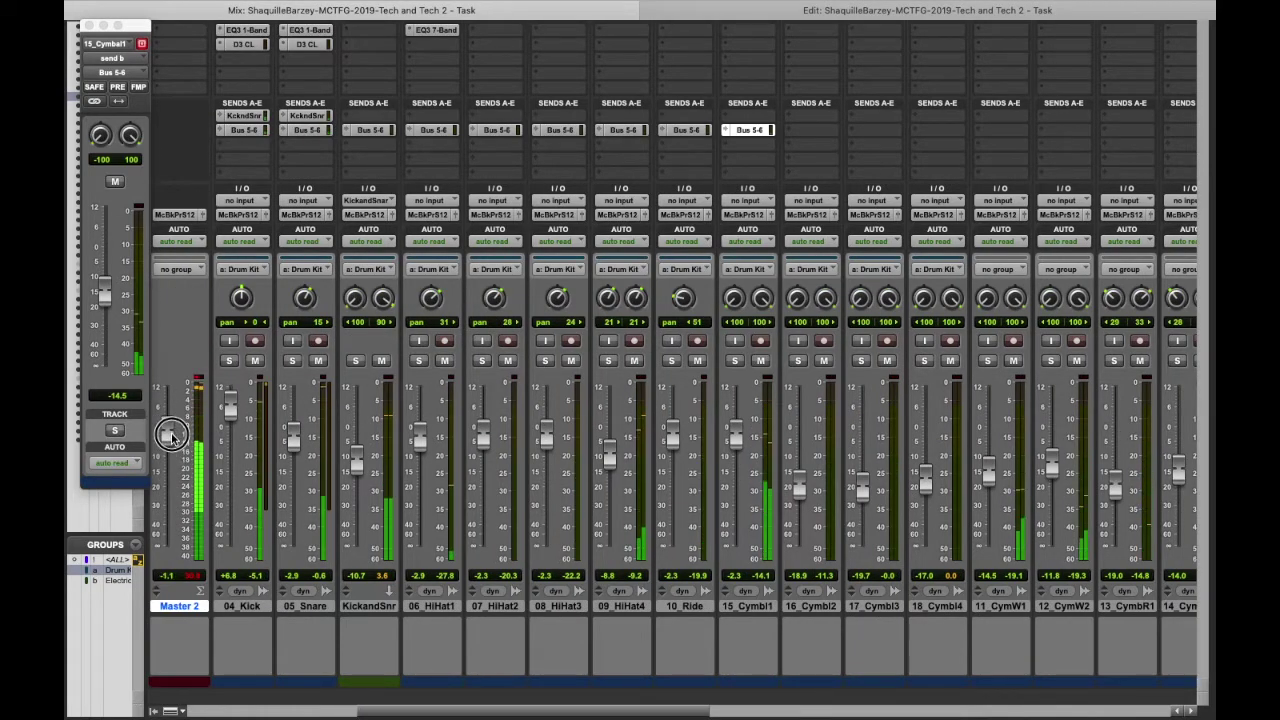
{"action": "left_click", "coordinate": [190, 30]}
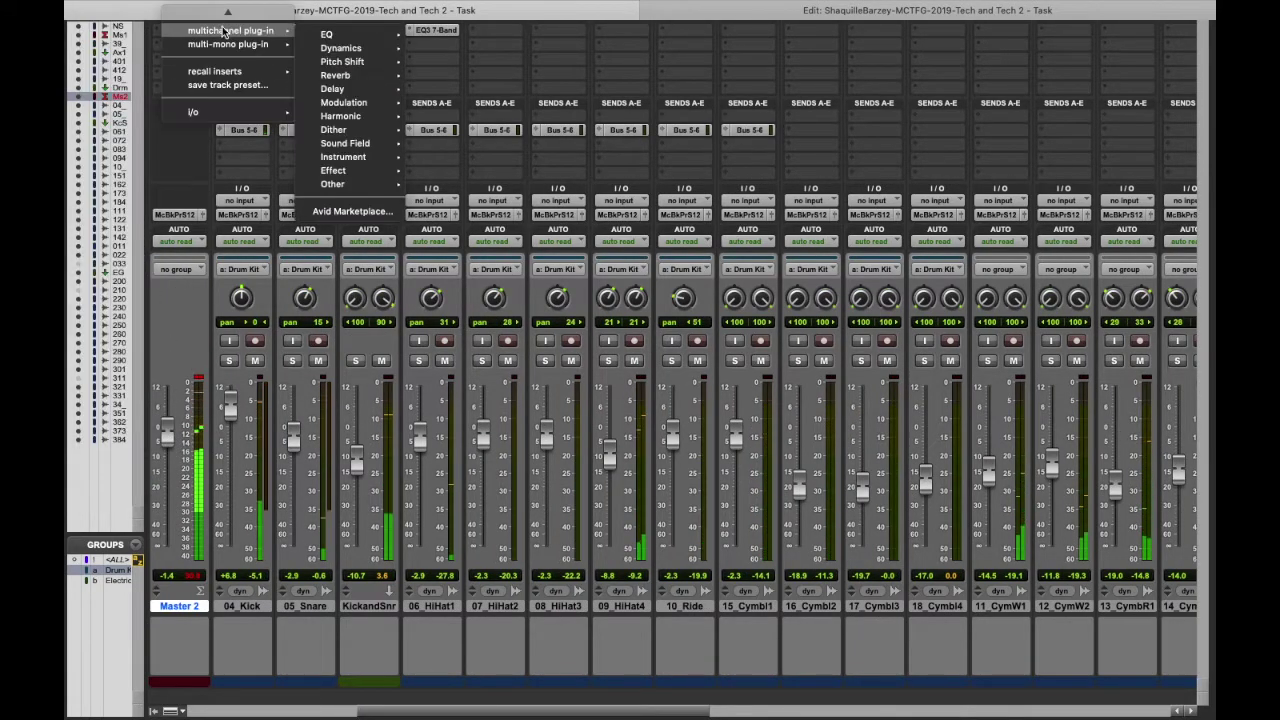
{"action": "mouse_move", "coordinate": [330, 63]}
{"action": "mouse_move", "coordinate": [215, 71]}
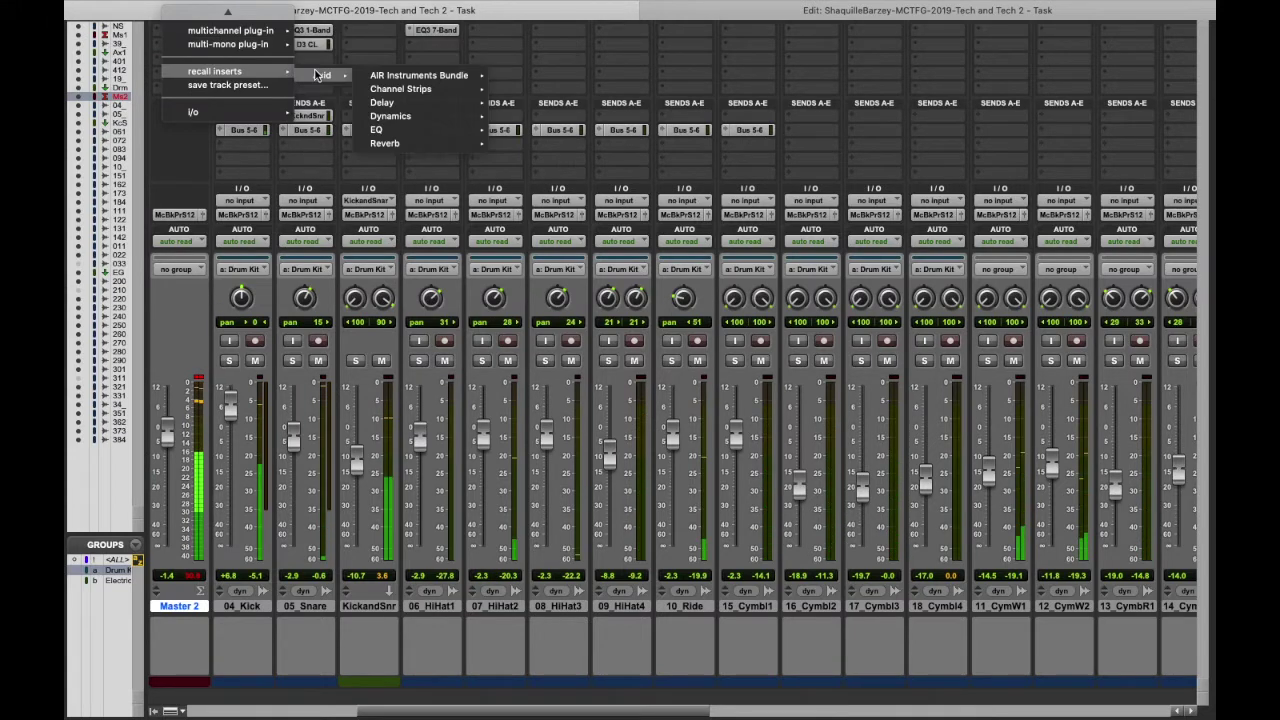
{"action": "mouse_move", "coordinate": [380, 92]}
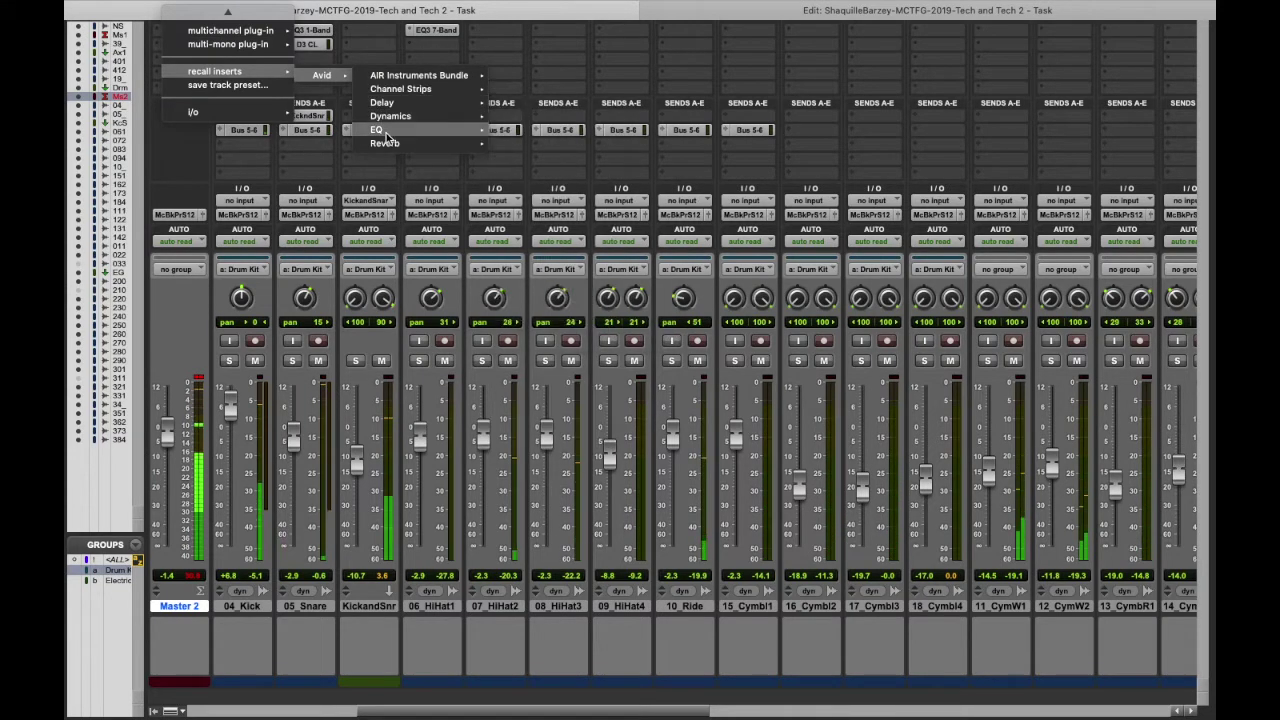
{"action": "mouse_move", "coordinate": [420, 75]}
{"action": "mouse_move", "coordinate": [524, 75]}
{"action": "mouse_move", "coordinate": [615, 146]}
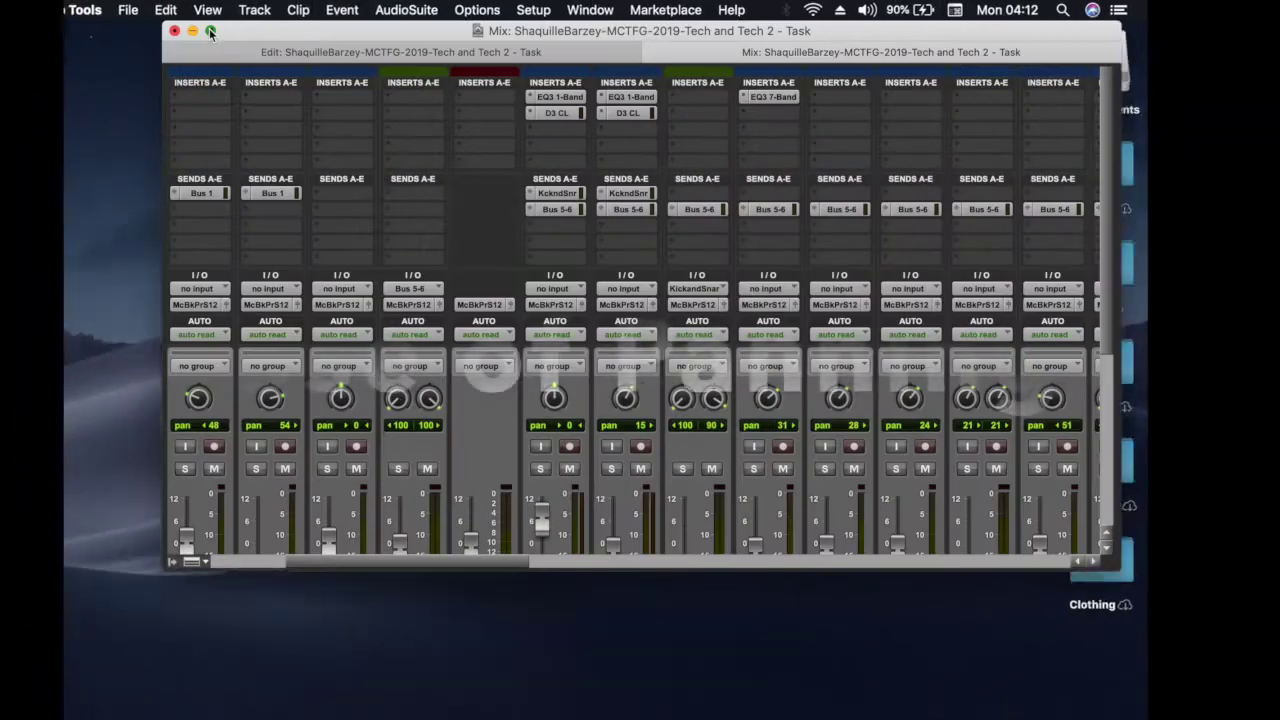
Expand the Mix window to full screen
{"action": "left_click", "coordinate": [210, 32]}
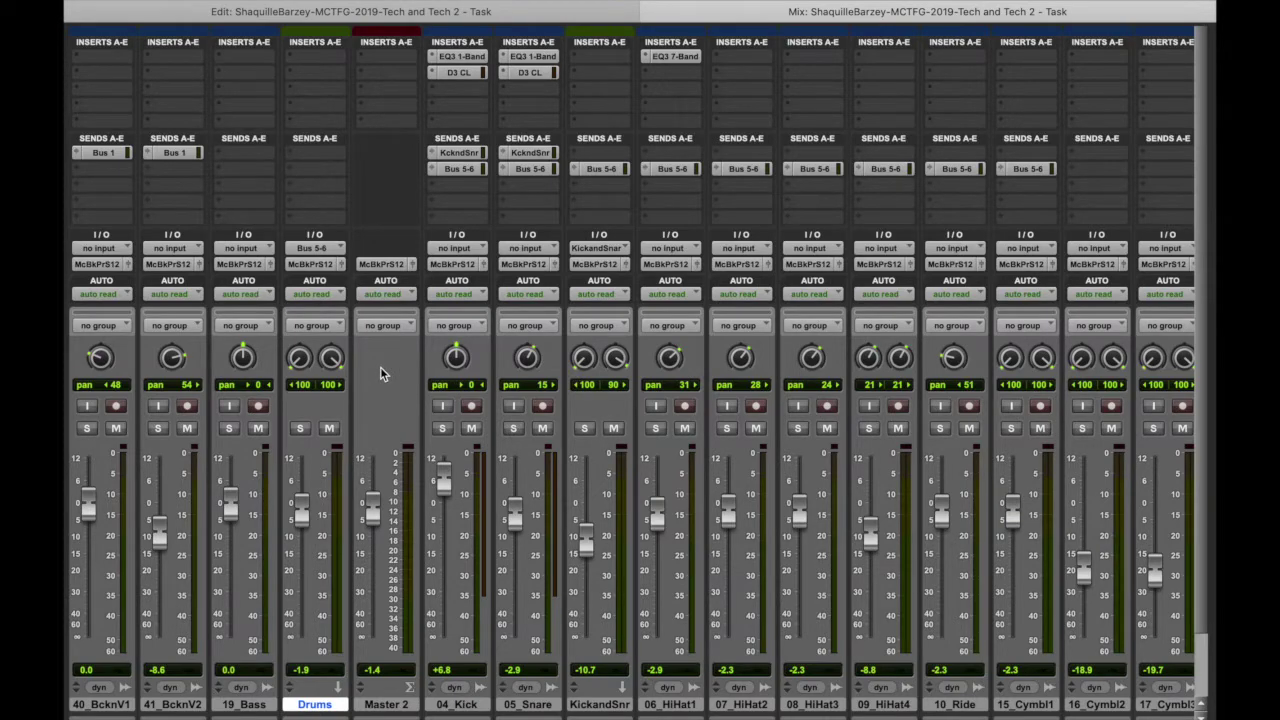
Play the session in the Edit window from about bar 11
{"action": "left_click", "coordinate": [430, 12]}
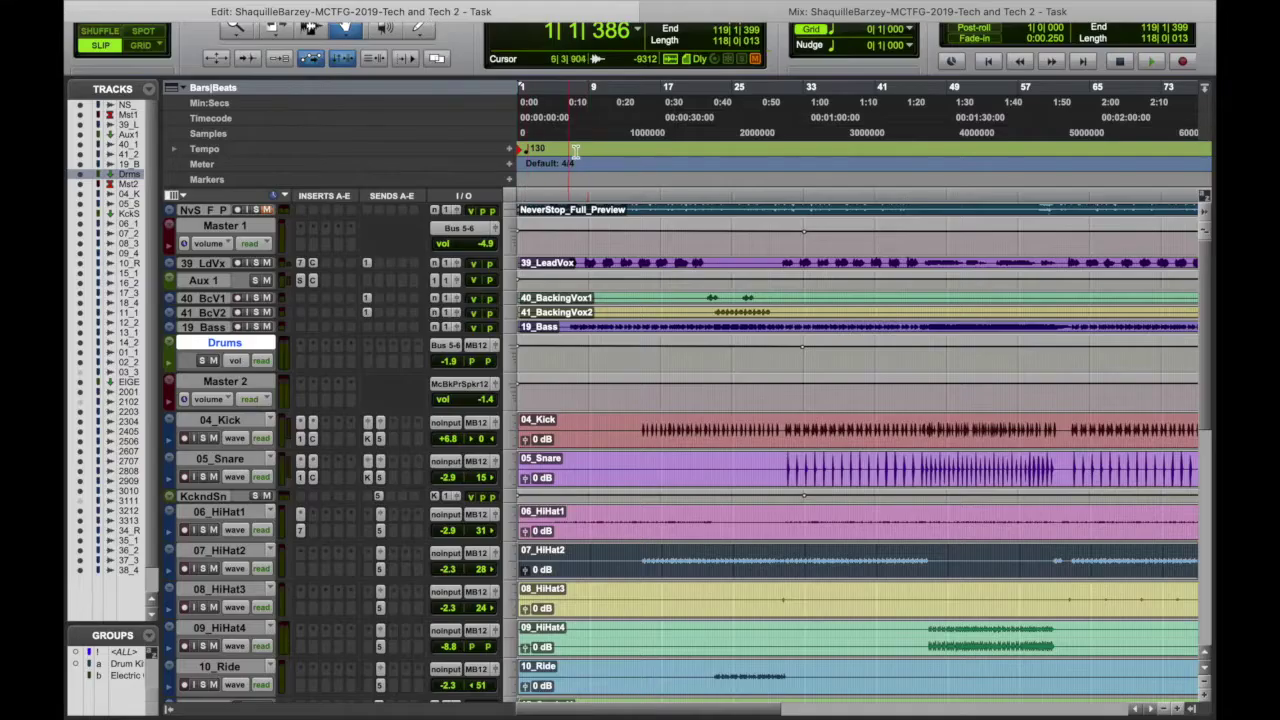
{"action": "left_click", "coordinate": [599, 125]}
{"action": "key", "text": "space"}
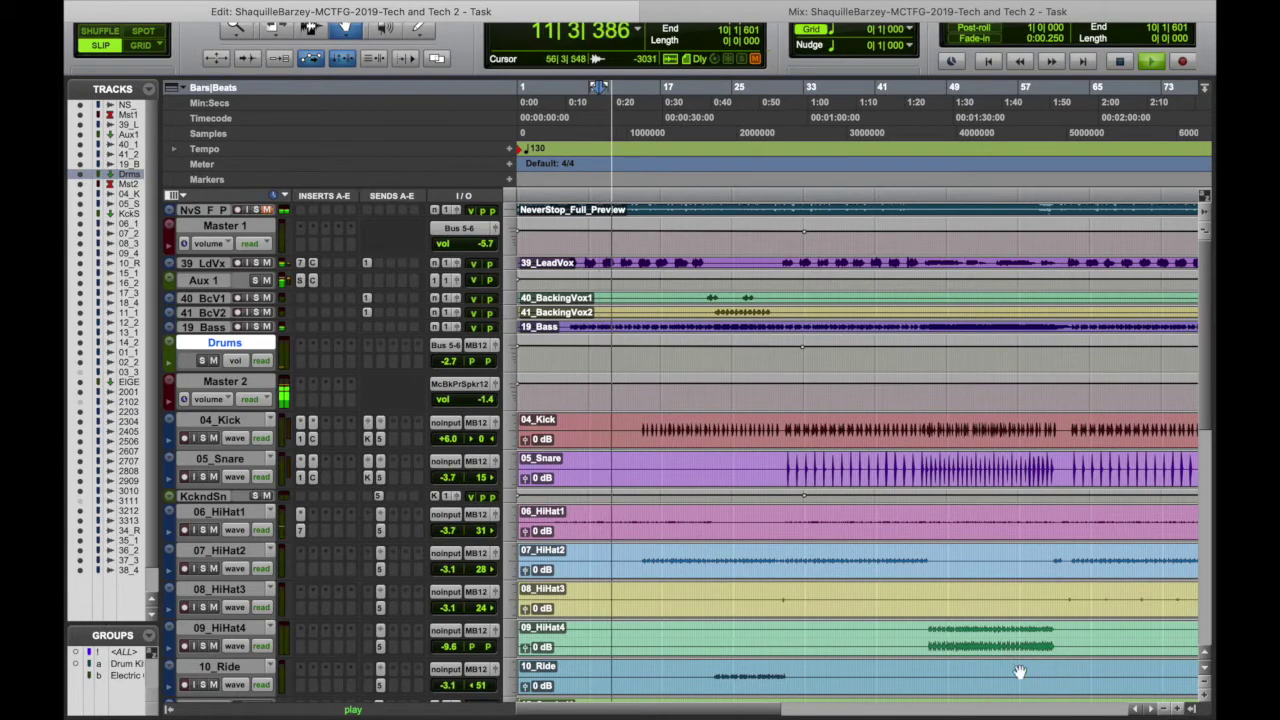
Narrow the backing vocal panning in the Mix window: 40_BckngV1 to about 40 left and 41_BckngV2 to about 42 right
{"action": "mouse_move", "coordinate": [832, 16]}
{"action": "left_click", "coordinate": [830, 51]}
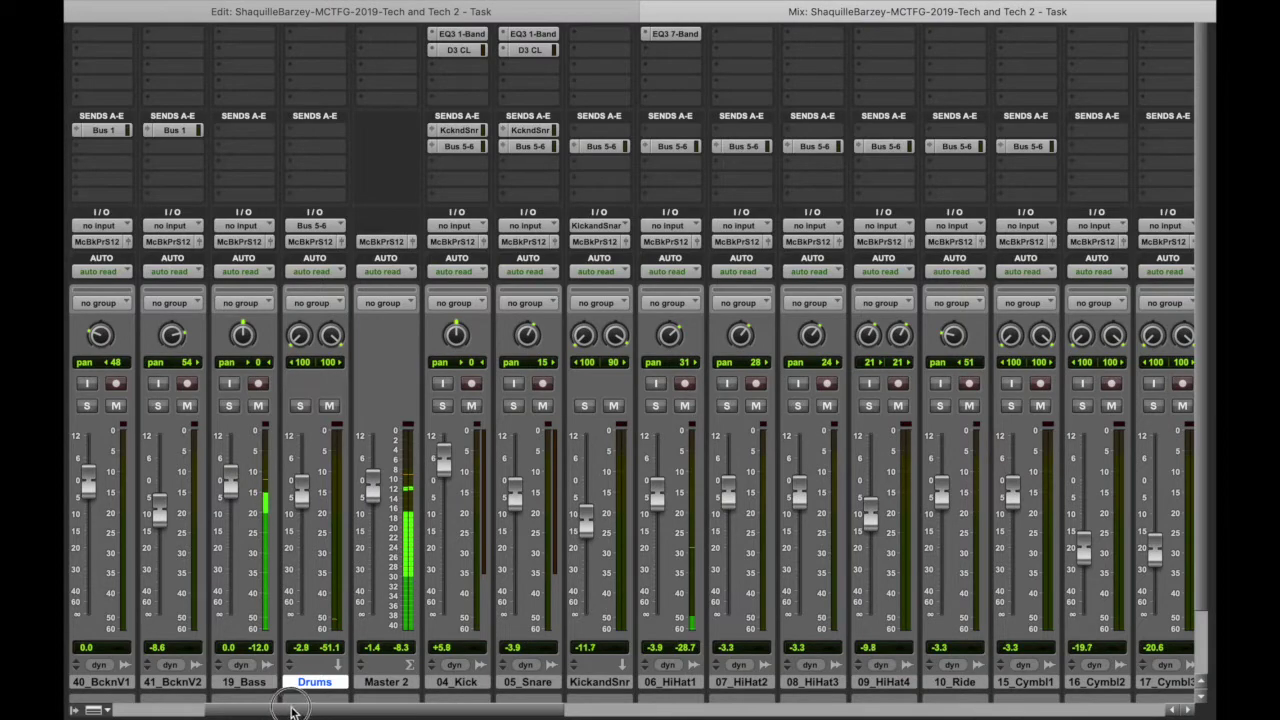
{"action": "left_click_drag", "start_coordinate": [293, 711], "coordinate": [165, 711]}
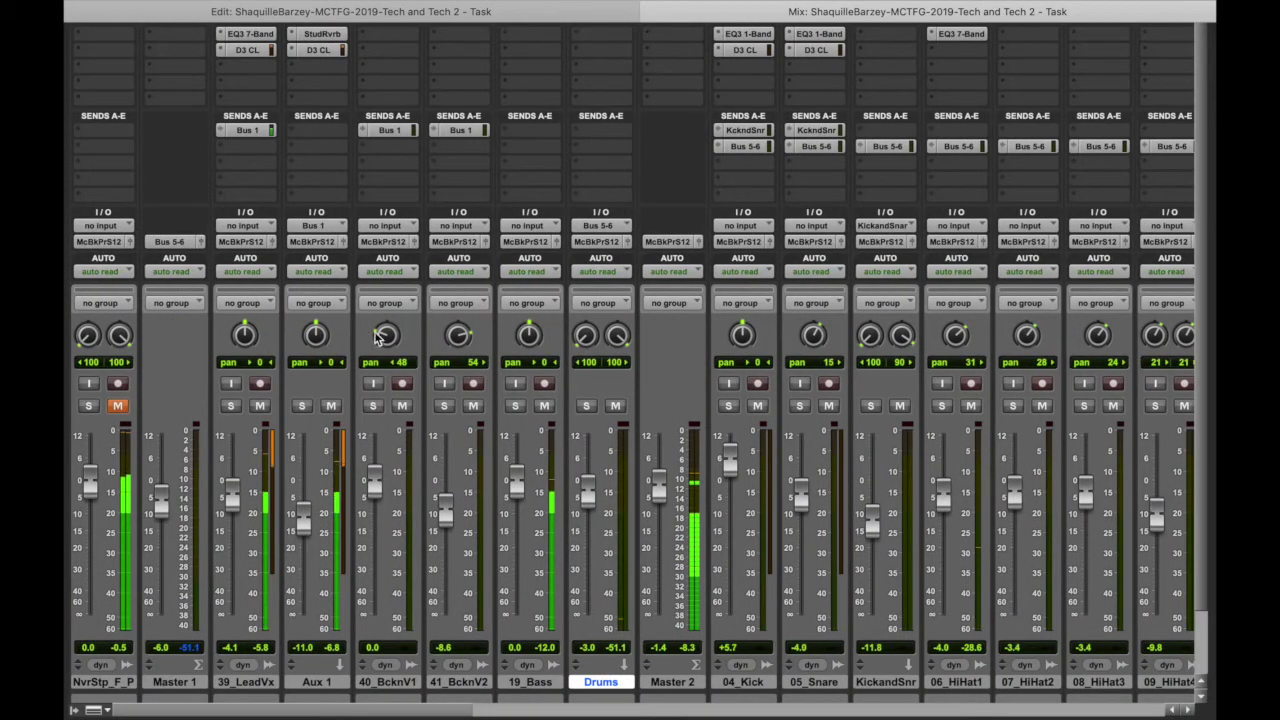
{"action": "left_click_drag", "start_coordinate": [384, 334], "coordinate": [385, 331]}
{"action": "left_click_drag", "start_coordinate": [461, 341], "coordinate": [382, 341]}
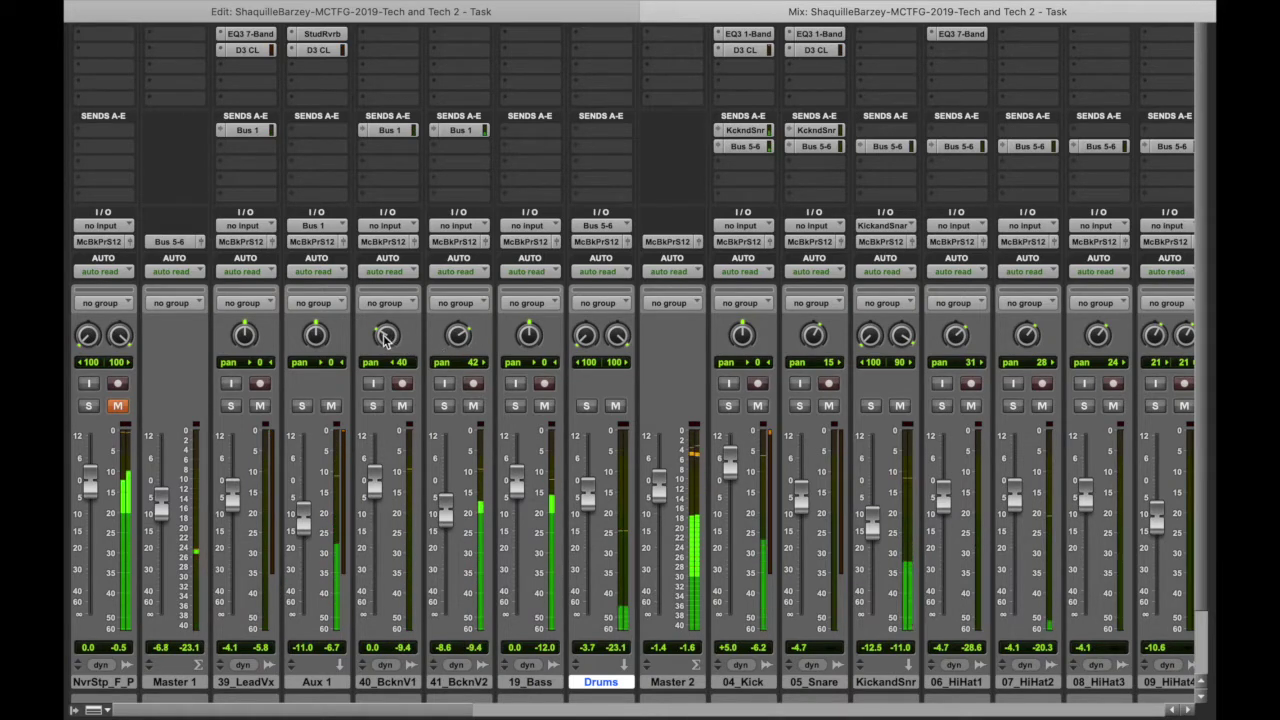
{"action": "left_click_drag", "start_coordinate": [383, 333], "coordinate": [381, 332]}
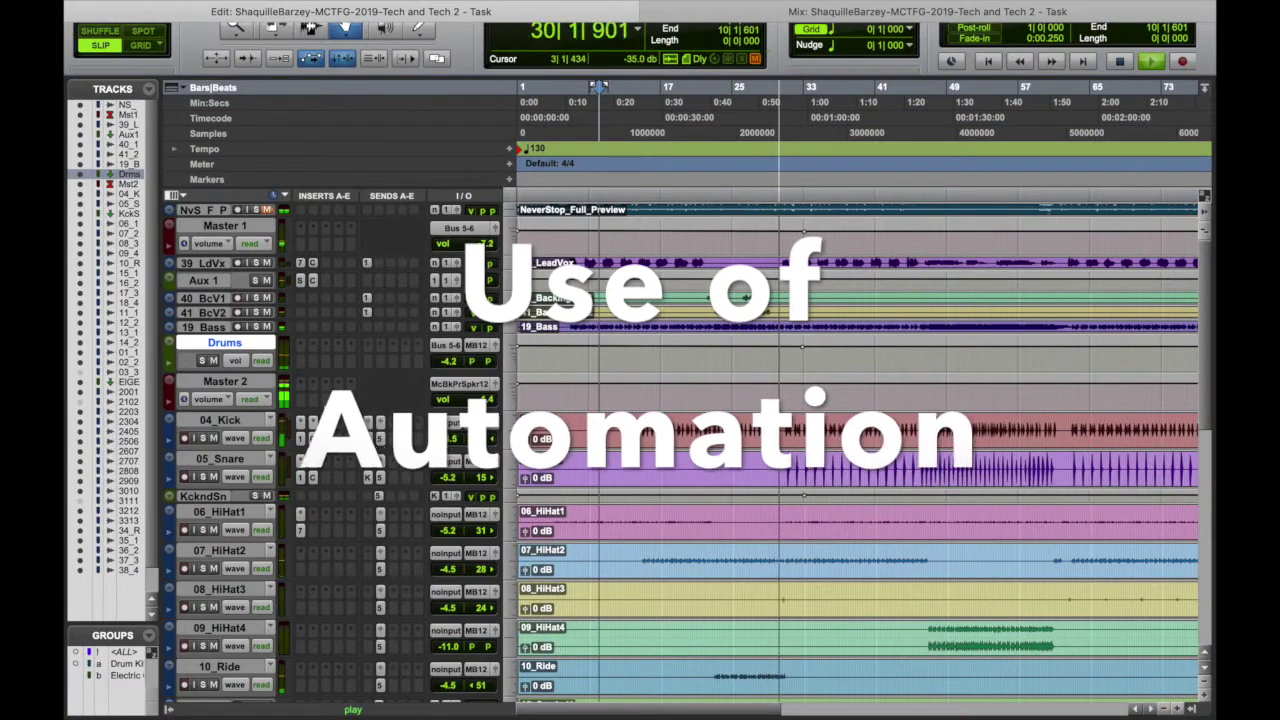
Switch the 04_Kick track in the Edit window from waveform view to volume automation view
{"action": "left_click", "coordinate": [236, 439]}
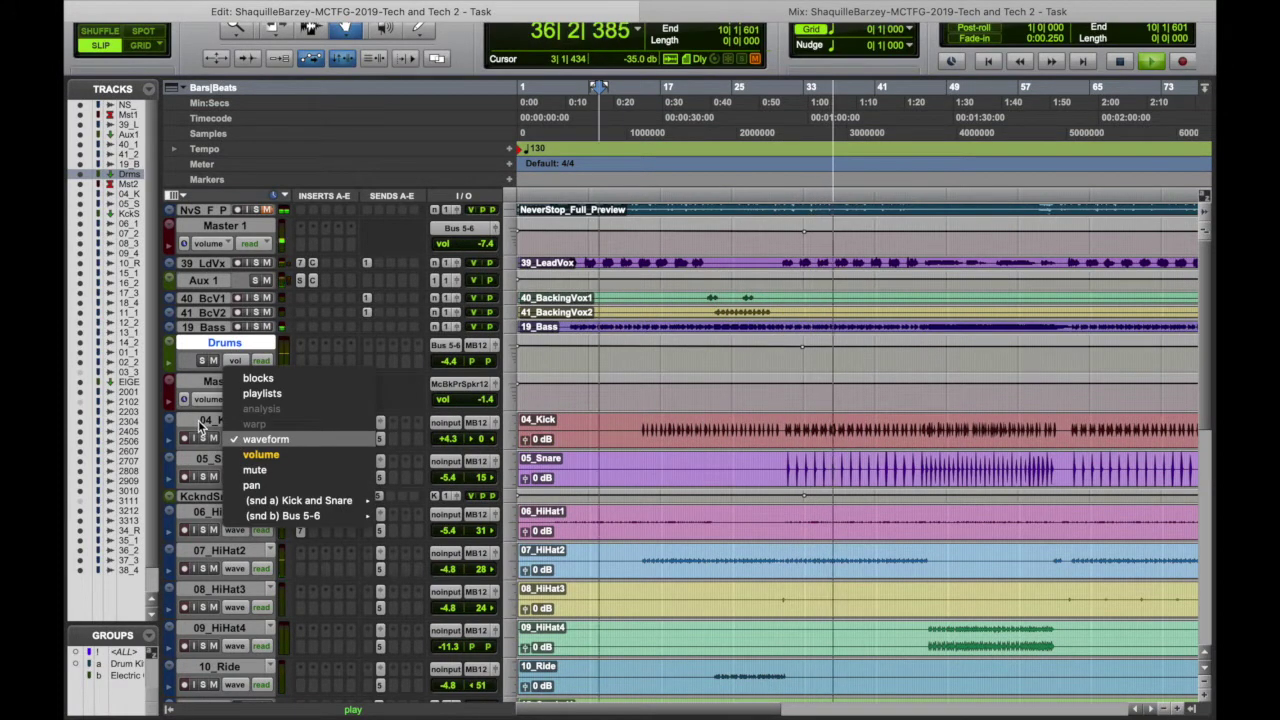
{"action": "left_click", "coordinate": [260, 454]}
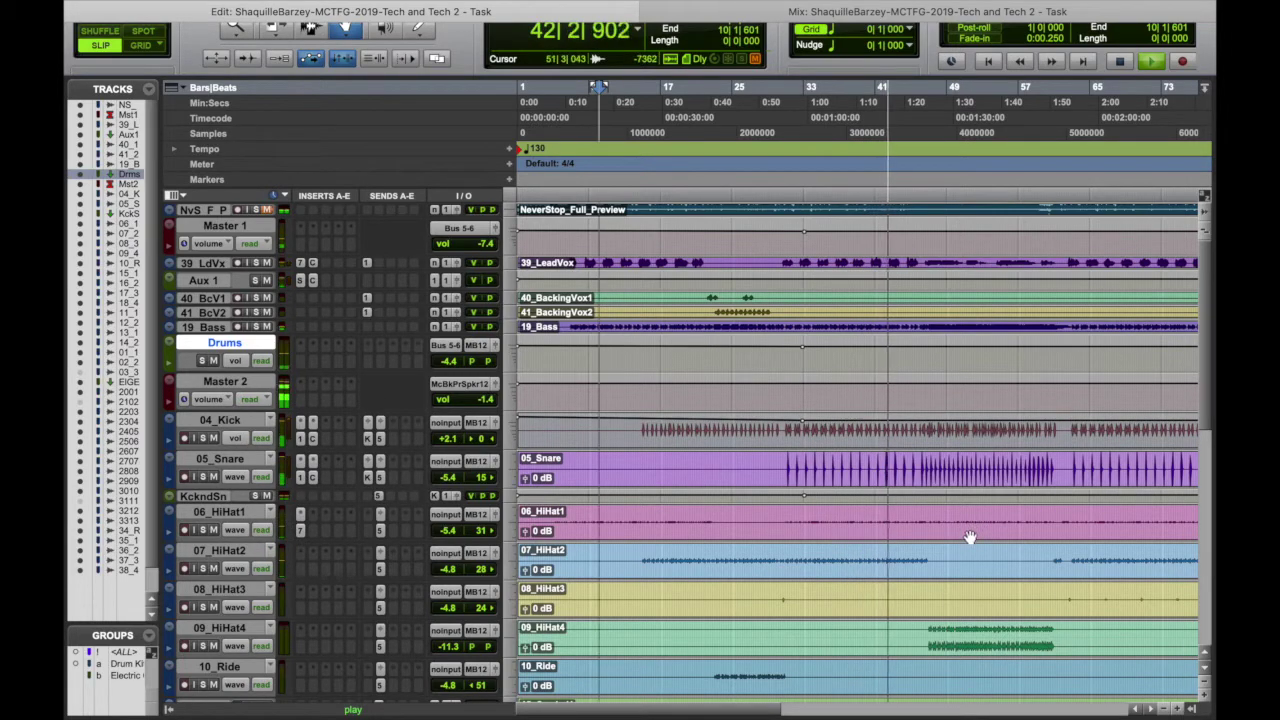
Show volume automation on an enlarged 34_Rhodes track and draw a drop to about -18.2 dB where its audio begins
{"action": "scroll", "coordinate": [749, 586], "scroll_direction": "down", "scroll_amount": 10}
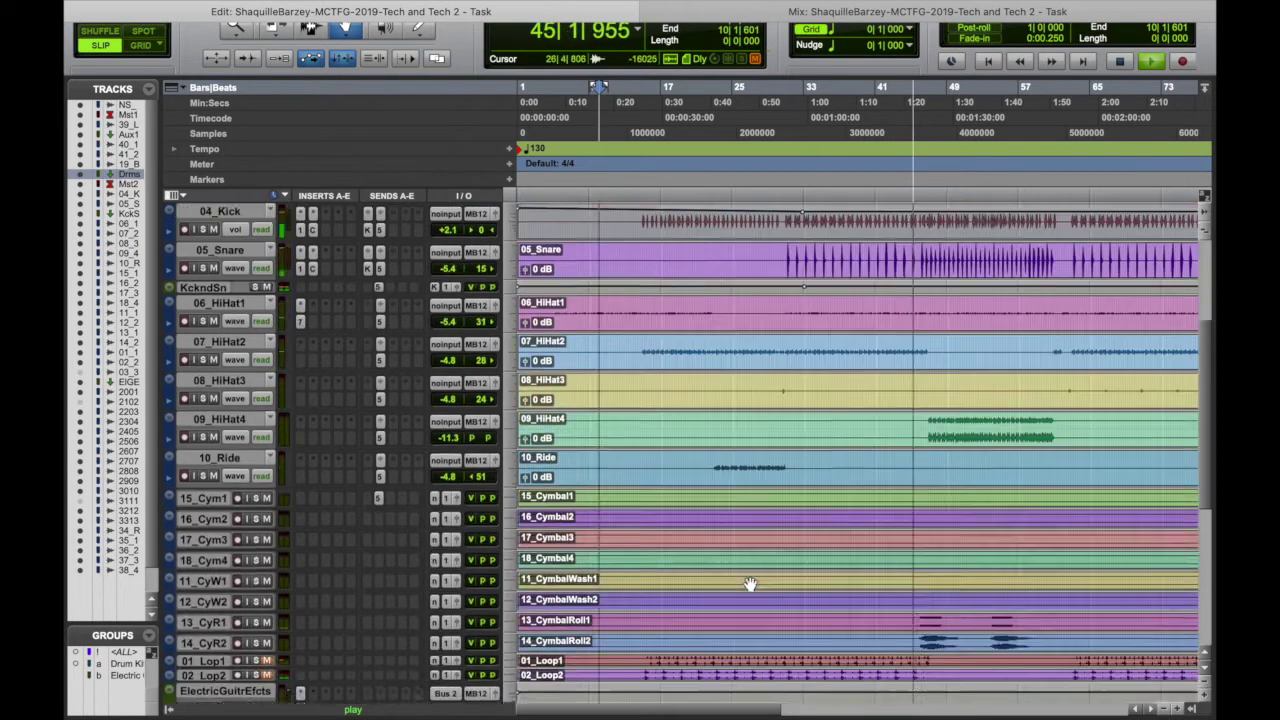
{"action": "left_click_drag", "start_coordinate": [283, 553], "coordinate": [290, 592]}
{"action": "left_click", "coordinate": [222, 585]}
{"action": "left_click", "coordinate": [246, 602]}
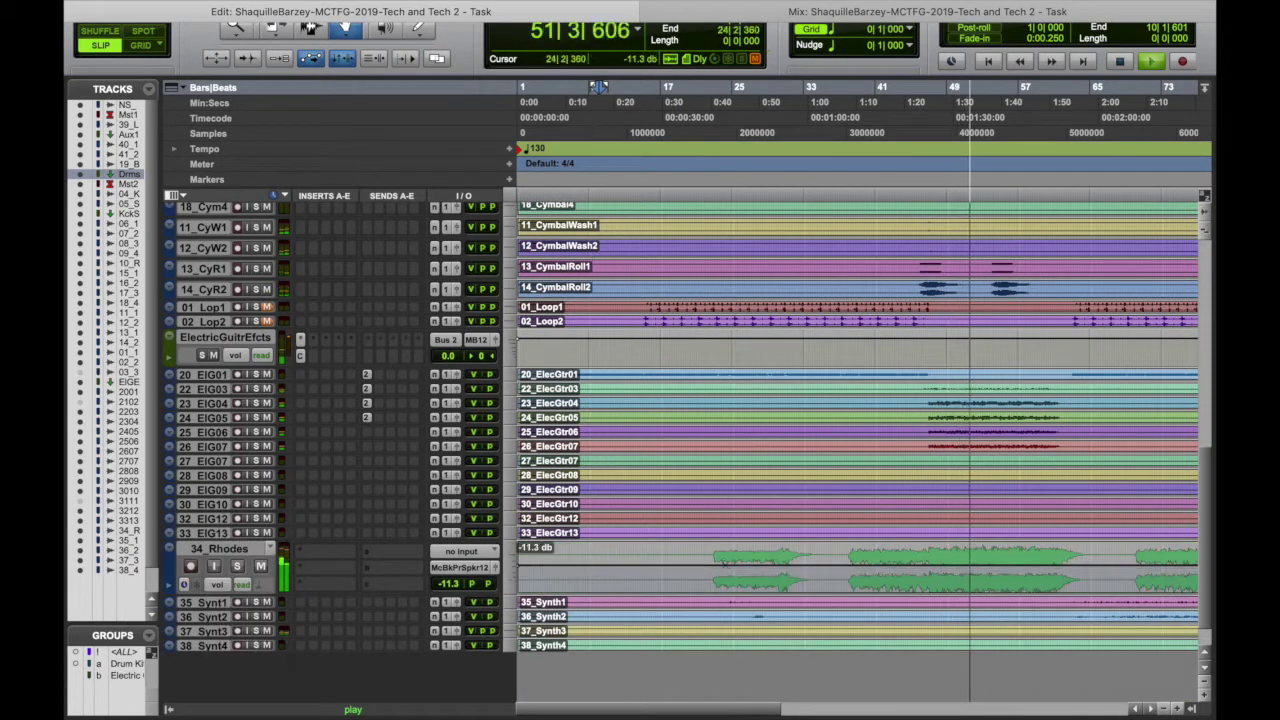
{"action": "left_click", "coordinate": [714, 566]}
{"action": "left_click_drag", "start_coordinate": [756, 566], "coordinate": [759, 571]}
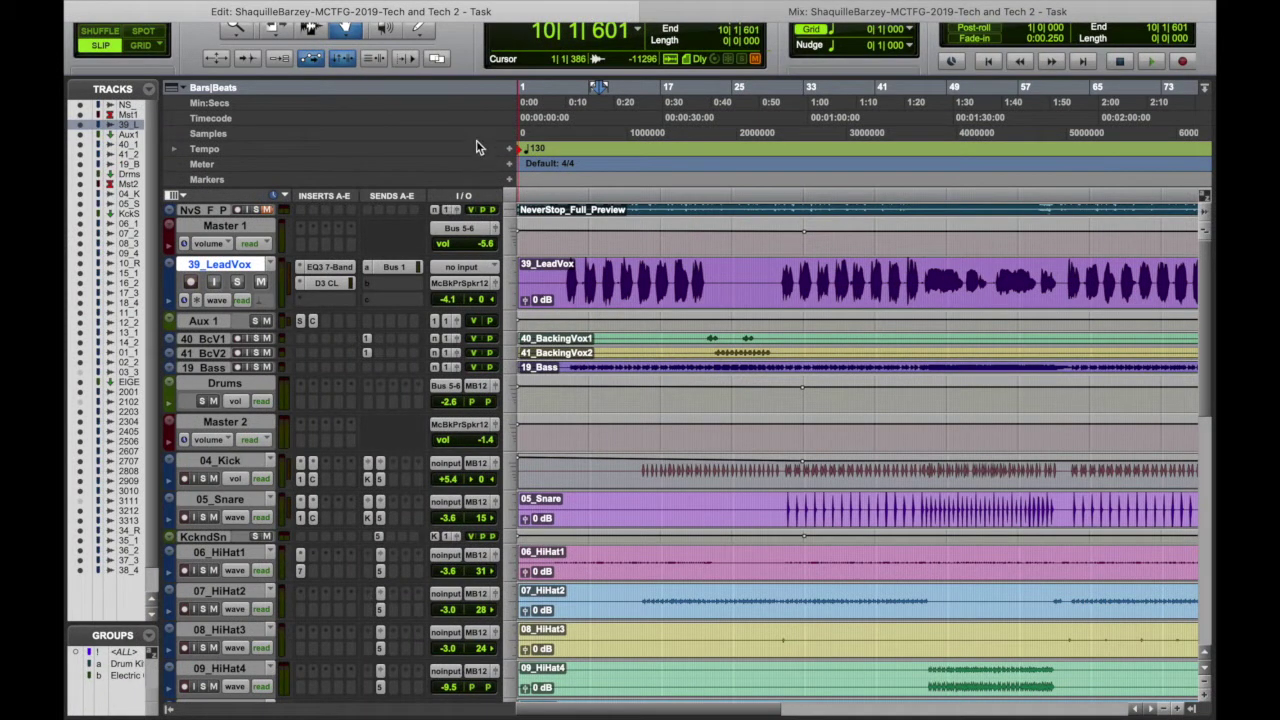
Enable Monophonic Elastic Audio on the 39_LeadVox track
{"action": "left_click", "coordinate": [601, 289]}
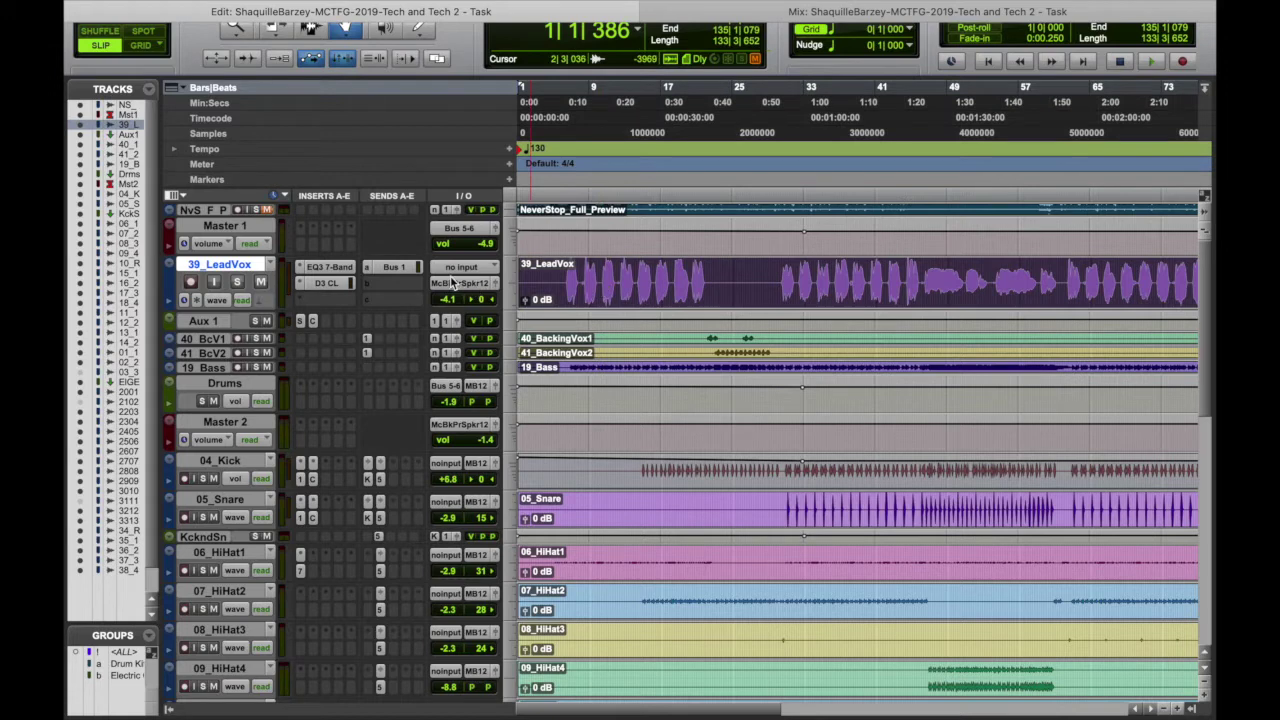
{"action": "left_click", "coordinate": [266, 273]}
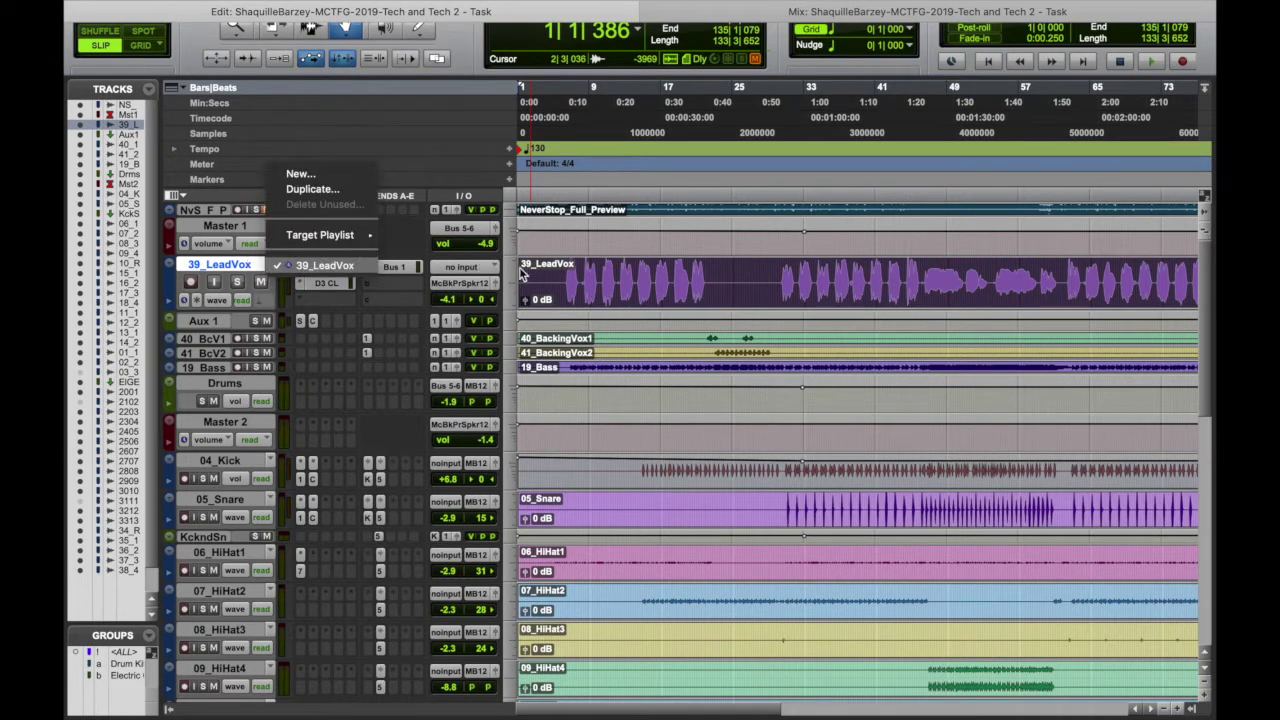
{"action": "left_click", "coordinate": [488, 268]}
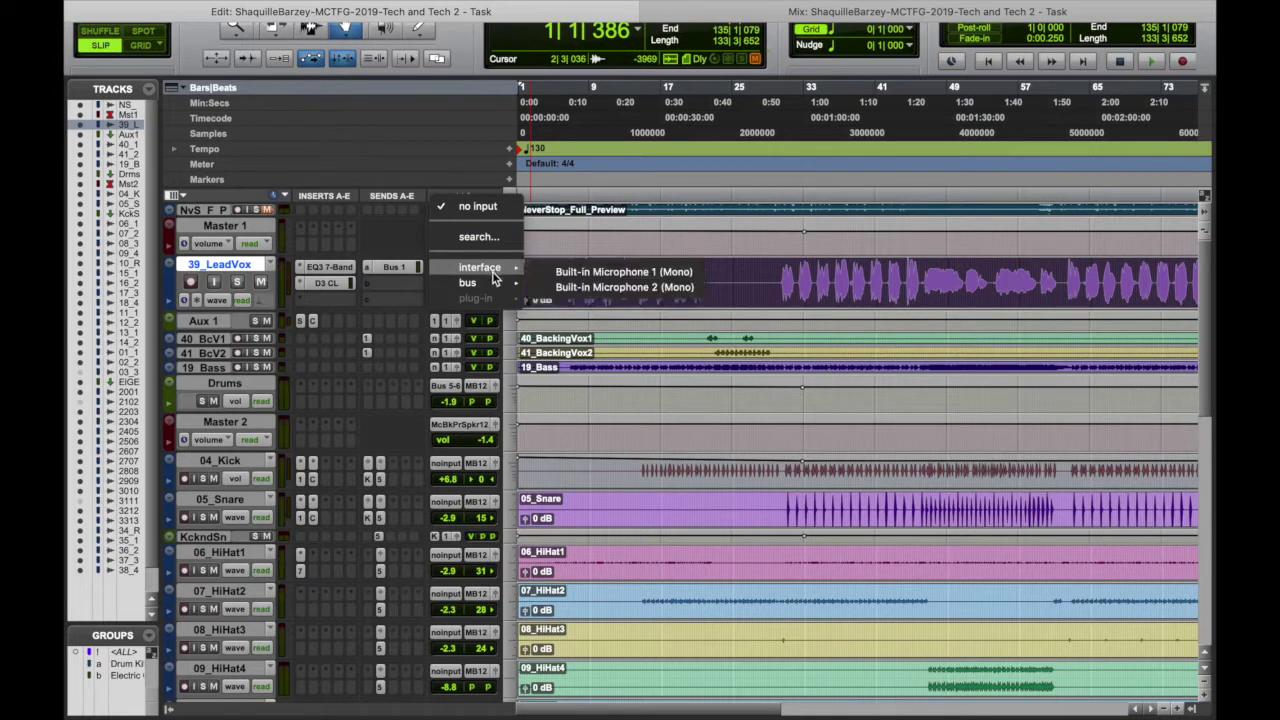
{"action": "left_click", "coordinate": [266, 300]}
{"action": "left_click", "coordinate": [266, 302]}
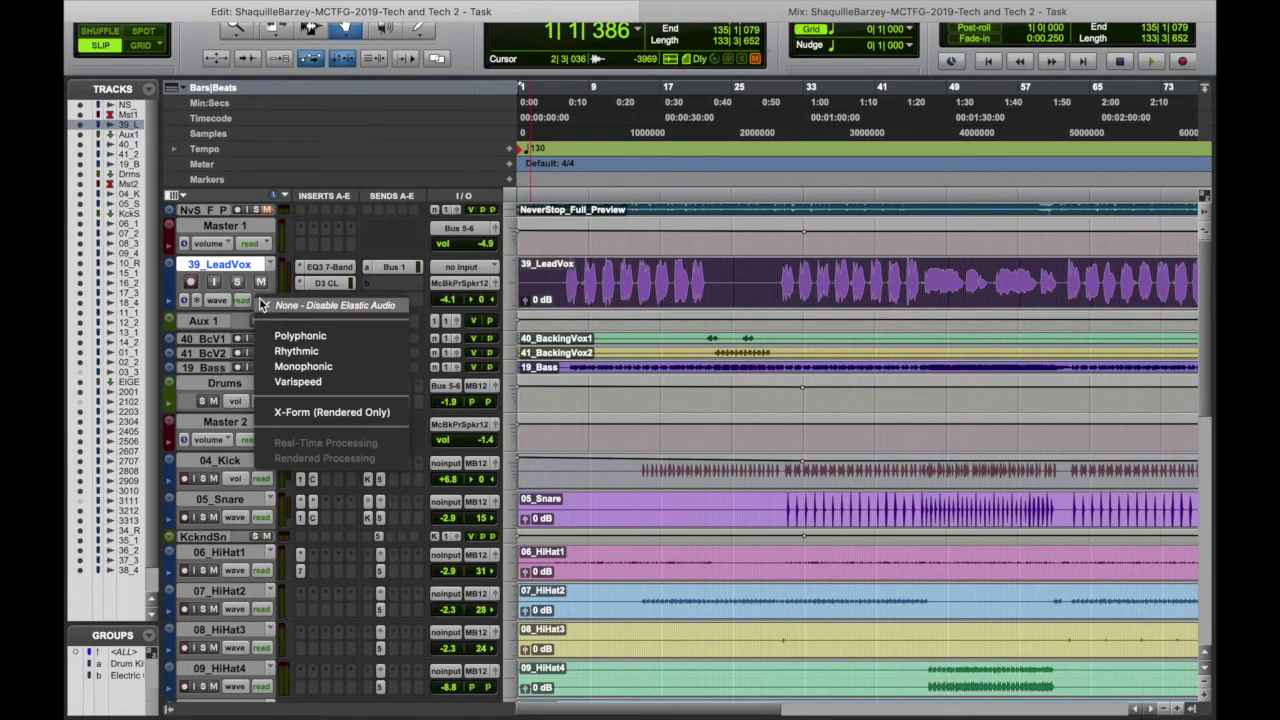
{"action": "left_click", "coordinate": [307, 368]}
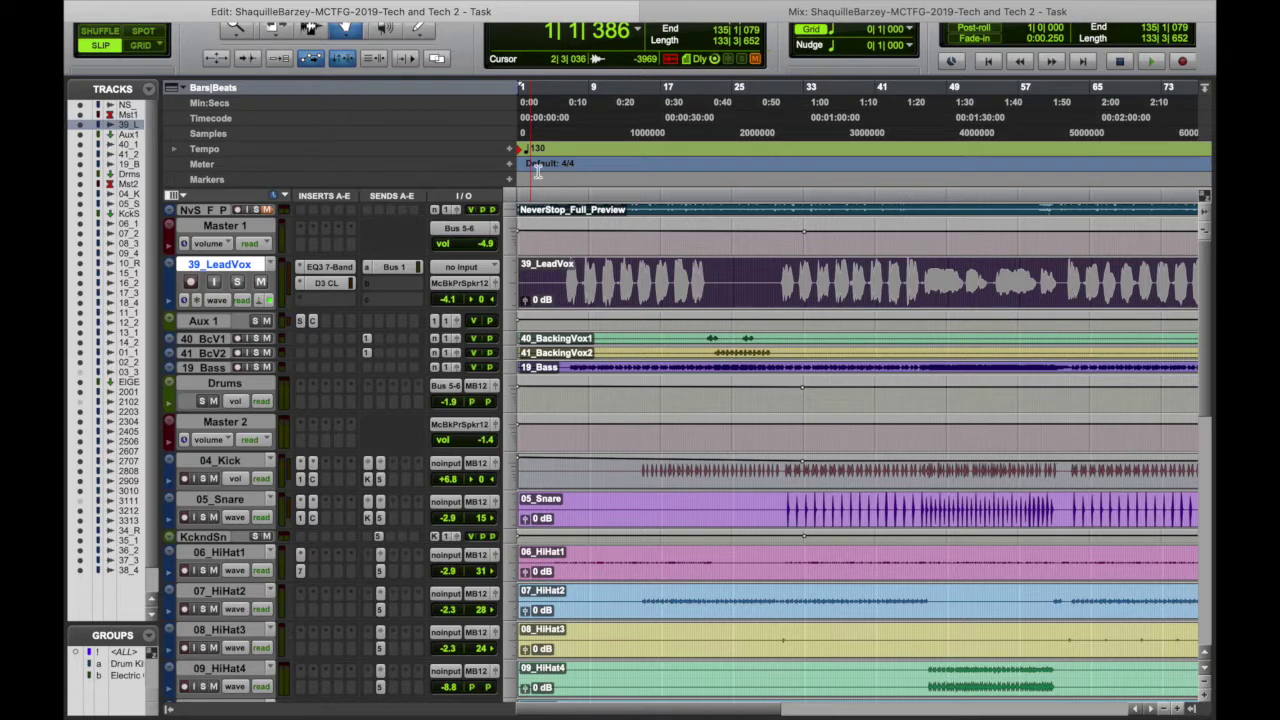
Select bars 6 to 22 on the timeline, open the lead vocal's Monophonic plug-in window and play the vocal
{"action": "left_click", "coordinate": [565, 127]}
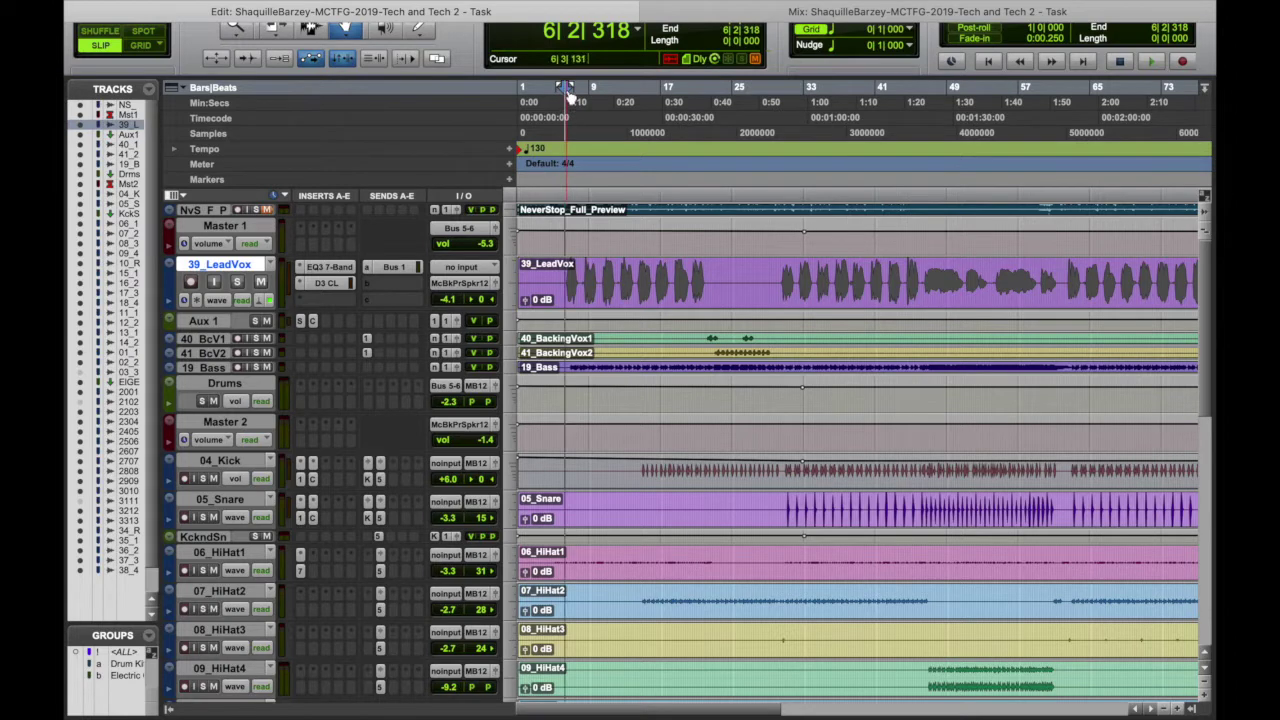
{"action": "left_click_drag", "start_coordinate": [567, 92], "coordinate": [708, 137]}
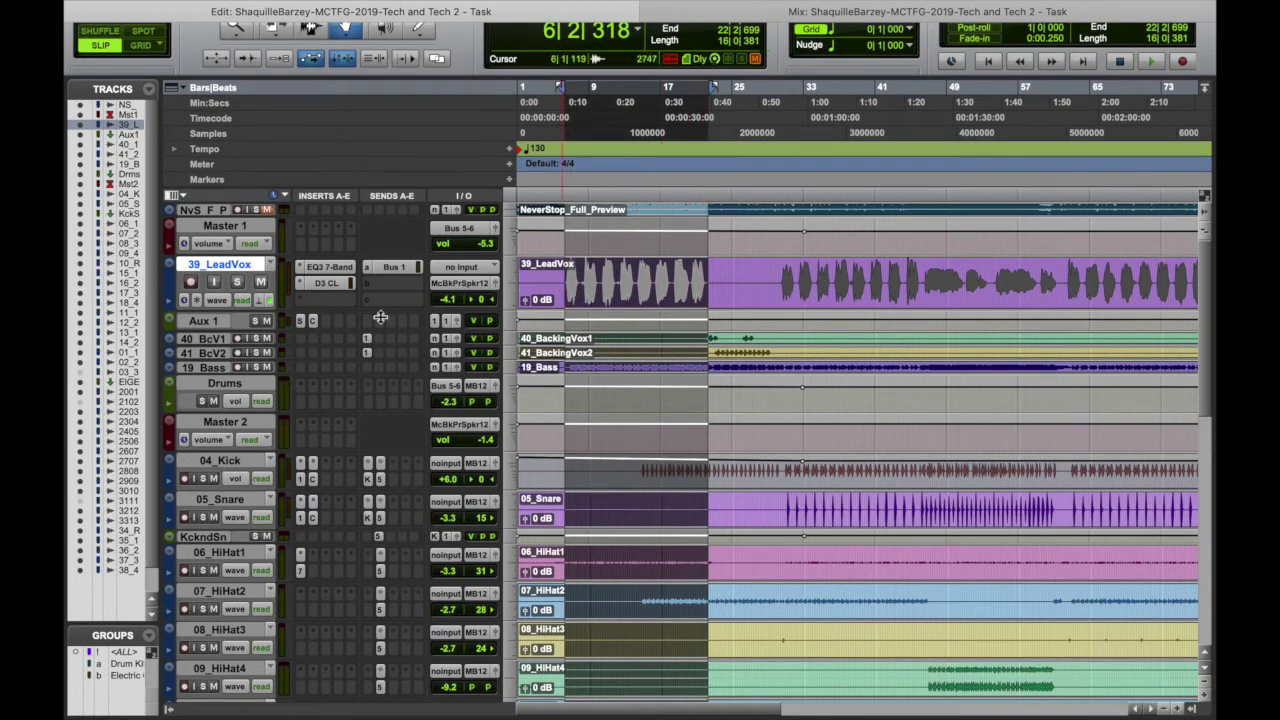
{"action": "left_click", "coordinate": [268, 302]}
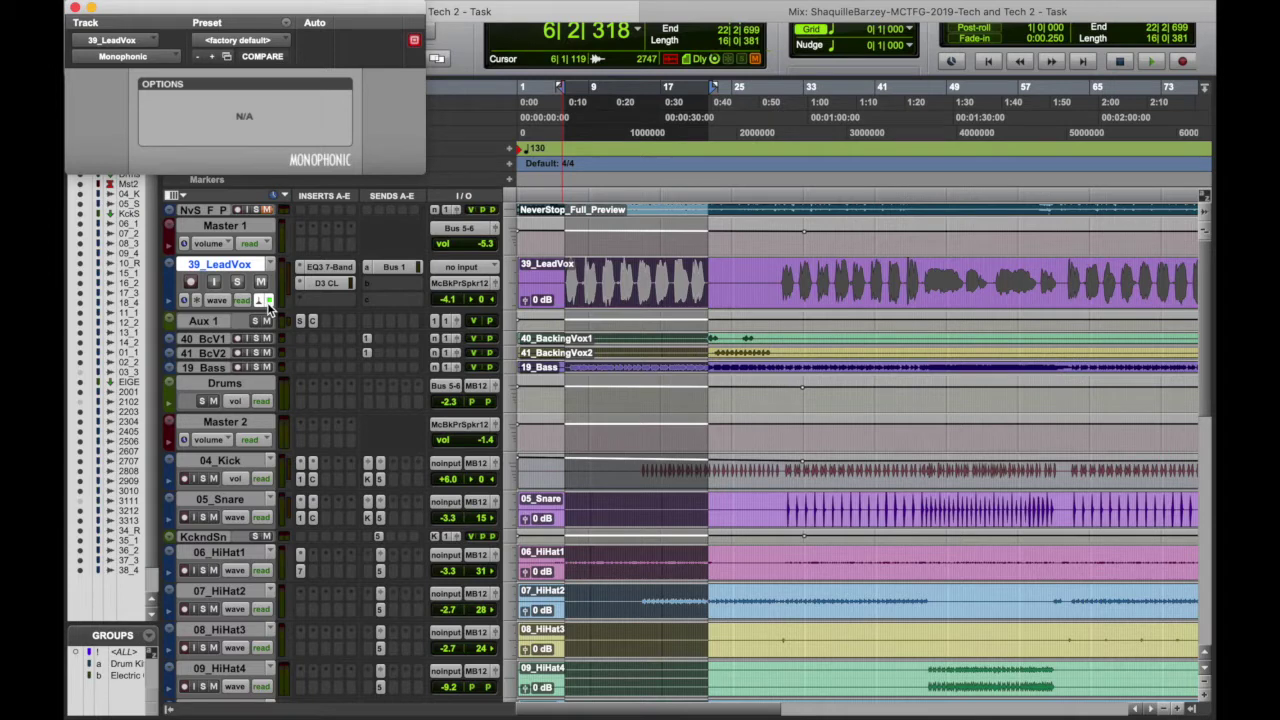
{"action": "key", "text": "space"}
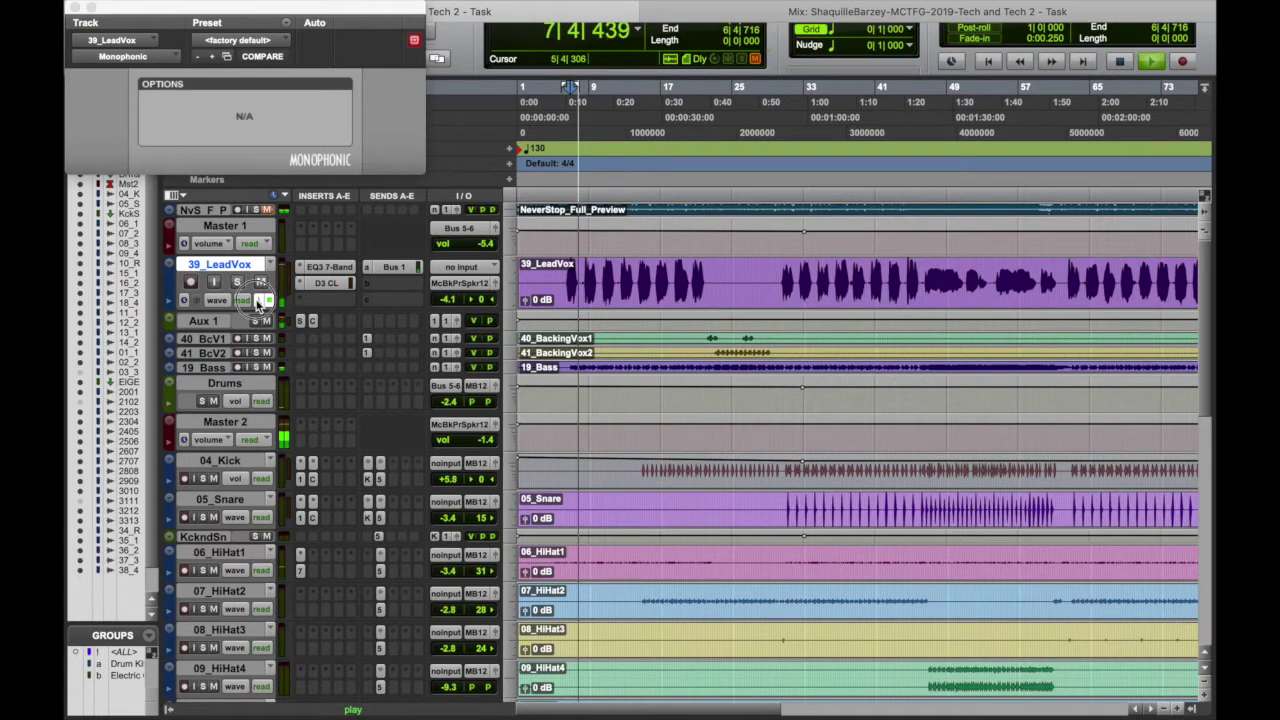
{"action": "left_click", "coordinate": [258, 302]}
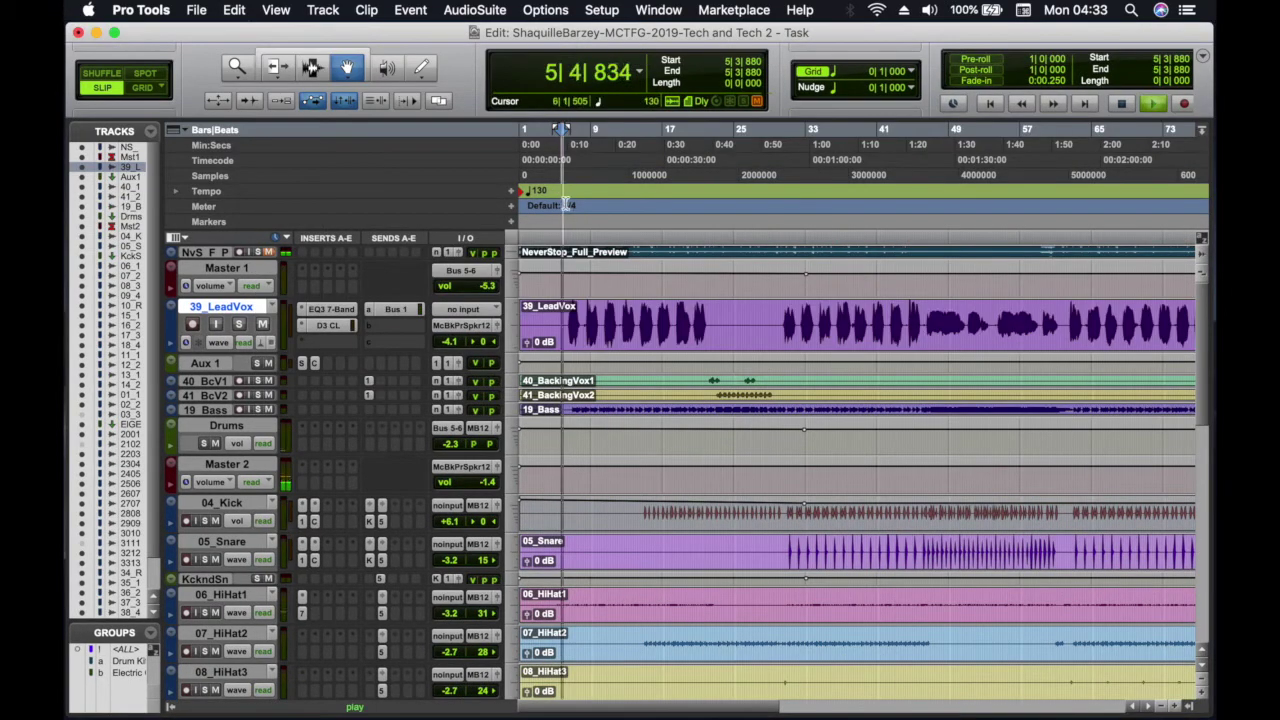
Open the Elastic Properties of the 39_LeadVox clip and set its TCE factor to 99%
{"action": "left_click", "coordinate": [366, 10]}
{"action": "left_click", "coordinate": [430, 430]}
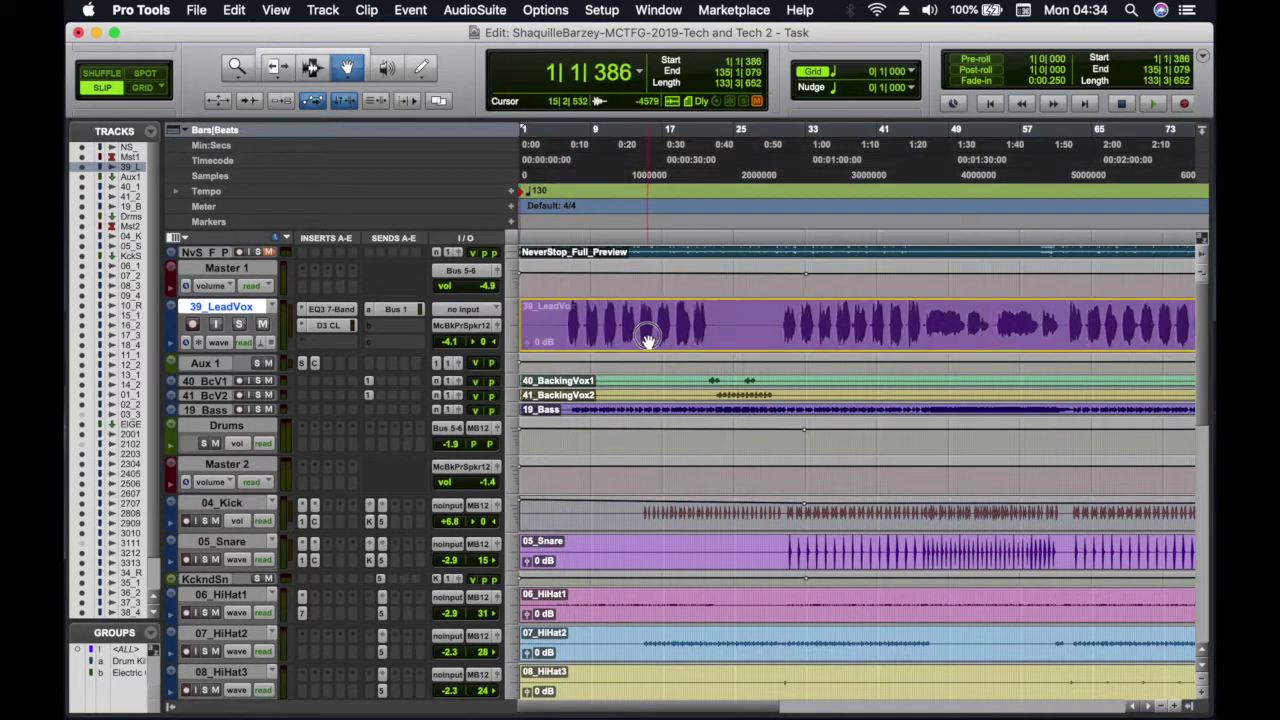
{"action": "key", "text": "space"}
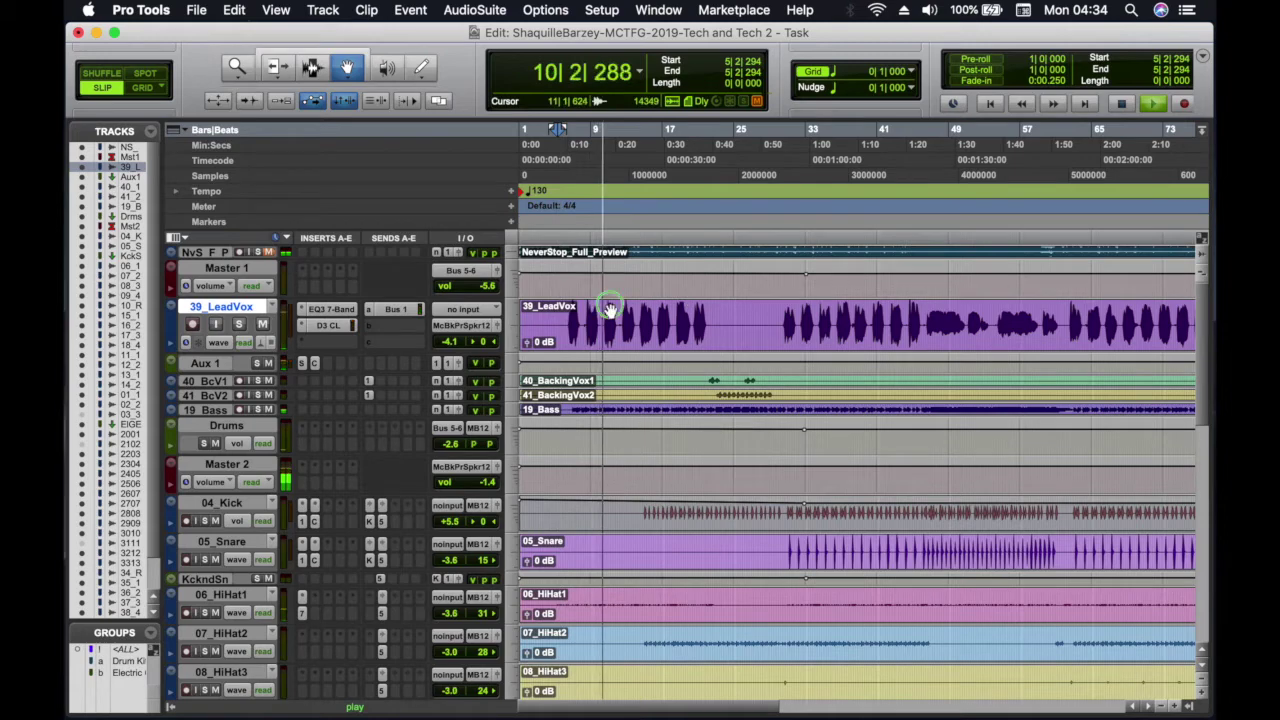
{"action": "right_click", "coordinate": [618, 304]}
{"action": "left_click", "coordinate": [664, 460]}
{"action": "left_click_drag", "start_coordinate": [290, 448], "coordinate": [395, 360]}
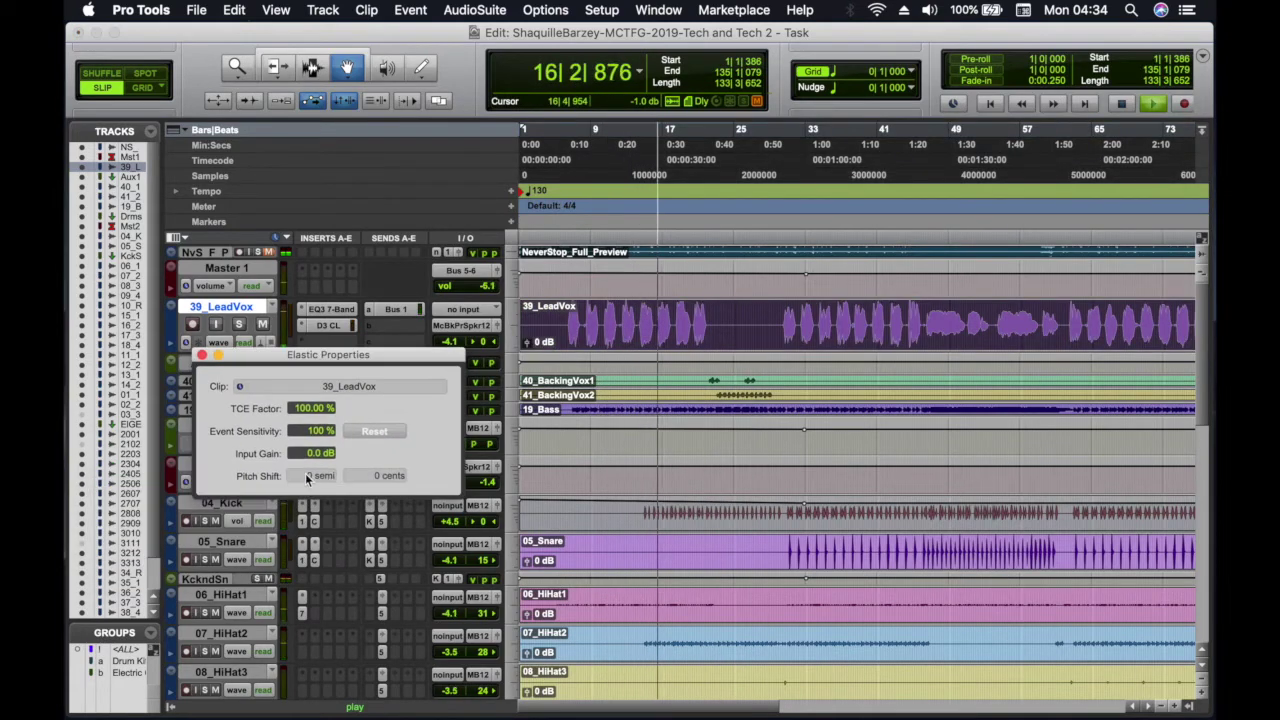
{"action": "mouse_move", "coordinate": [308, 408]}
{"action": "left_mouse_down"}
{"action": "mouse_move", "coordinate": [309, 429]}
{"action": "mouse_move", "coordinate": [307, 414]}
{"action": "left_mouse_up"}
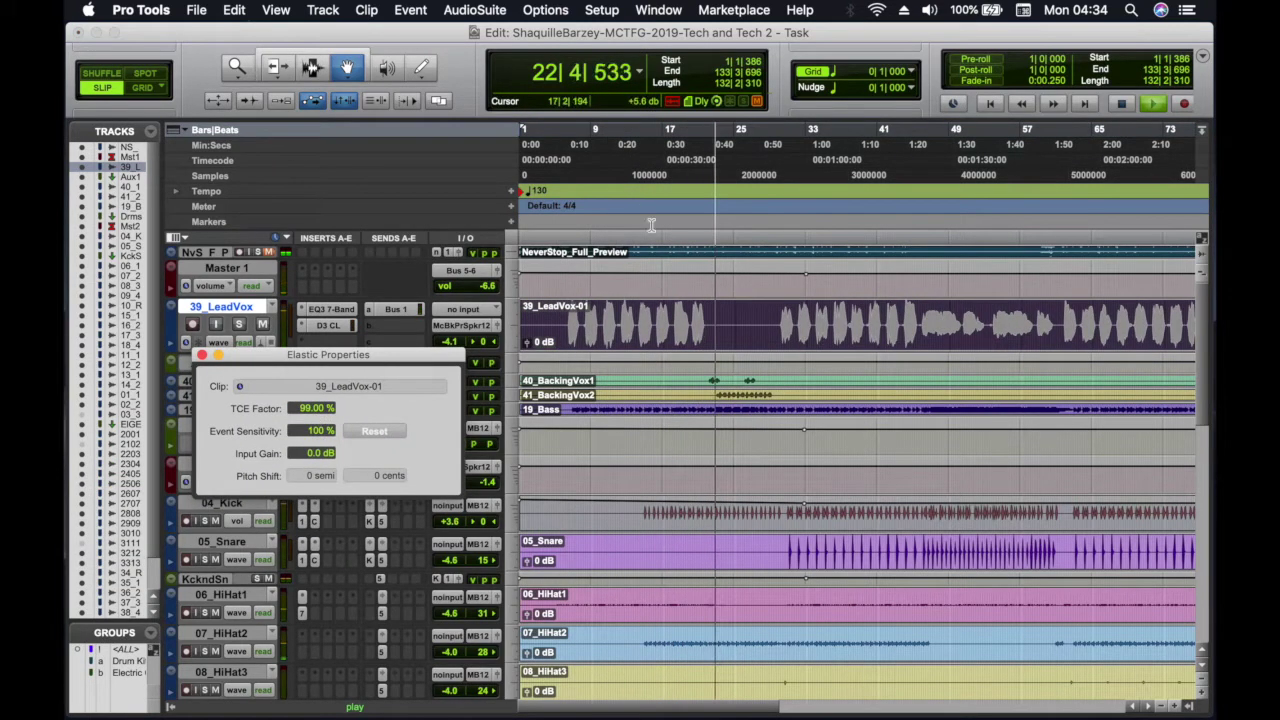
{"action": "left_click", "coordinate": [585, 284]}
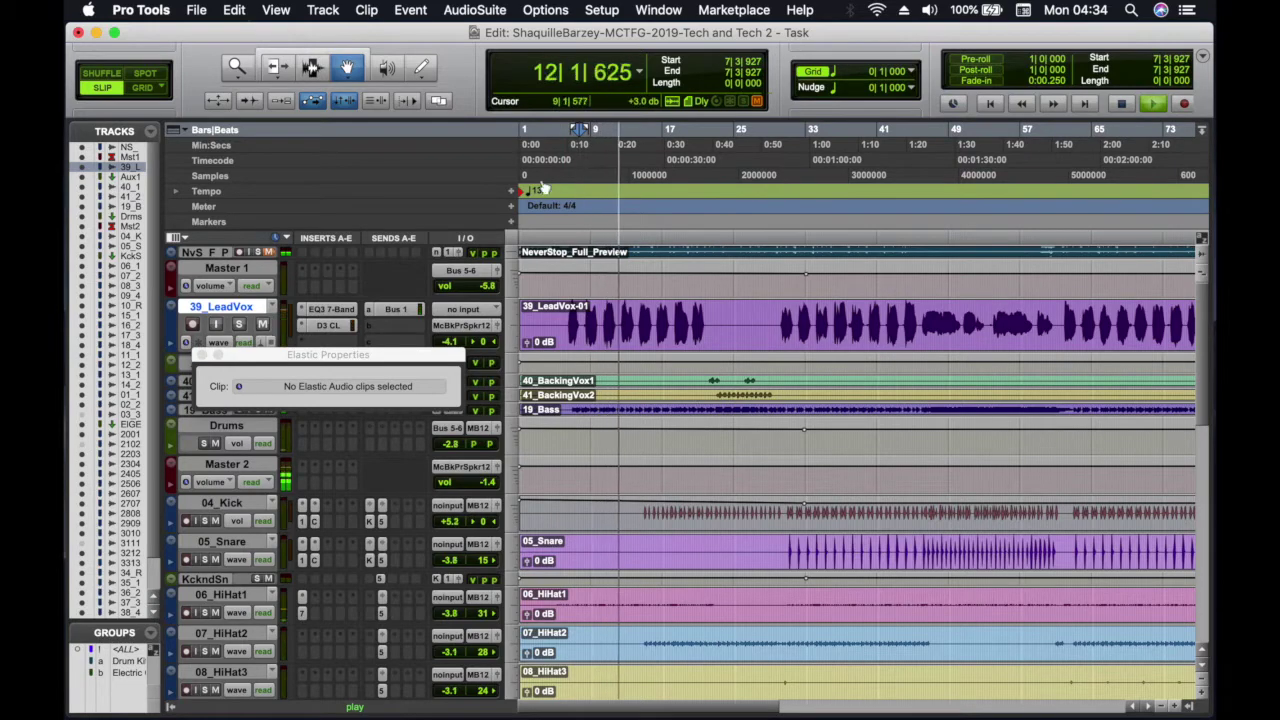
Undo the TCE factor change on the lead vocal clip and close the Elastic Properties window
{"action": "left_click", "coordinate": [234, 10]}
{"action": "left_click", "coordinate": [240, 30]}
{"action": "left_click", "coordinate": [234, 10]}
{"action": "left_click", "coordinate": [215, 44]}
{"action": "left_click_drag", "start_coordinate": [305, 356], "coordinate": [681, 418]}
{"action": "left_click", "coordinate": [578, 418]}
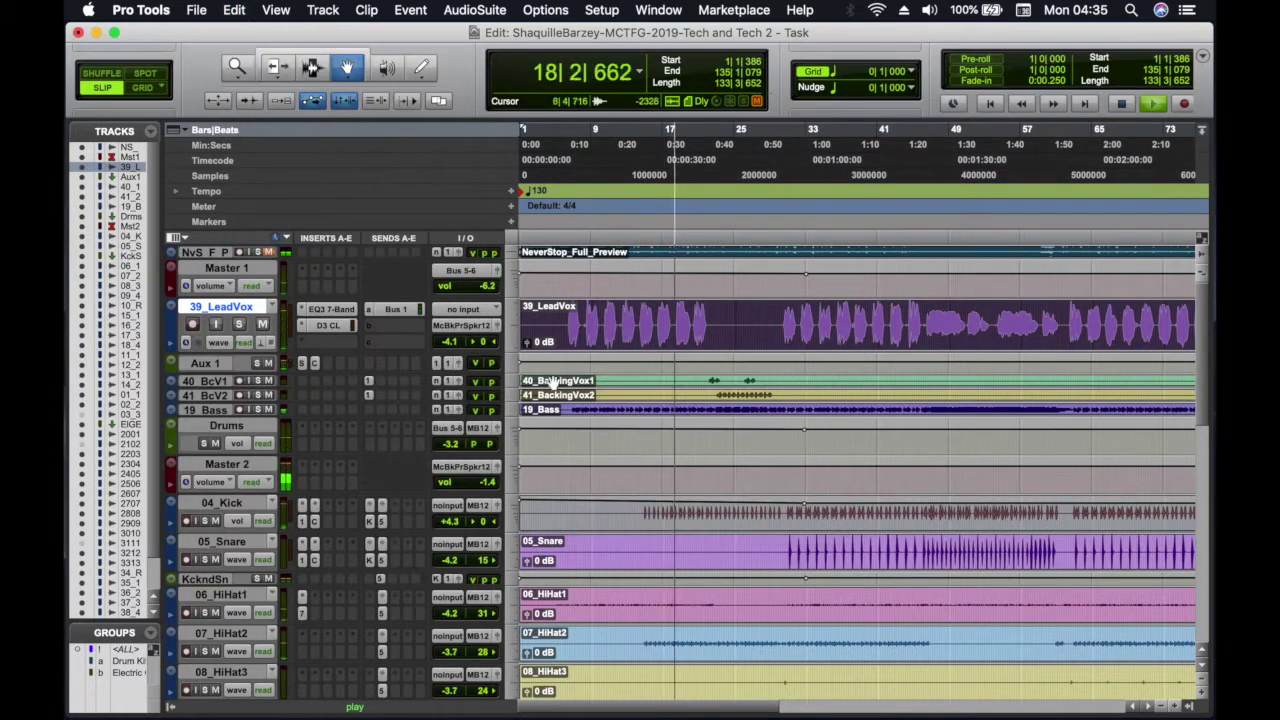
Change the 39_LeadVox Elastic Audio algorithm to one that allows pitch shifting and reopen the clip's Elastic Properties
{"action": "left_click", "coordinate": [271, 342]}
{"action": "left_click", "coordinate": [271, 342]}
{"action": "left_click", "coordinate": [260, 342]}
{"action": "left_click", "coordinate": [280, 316]}
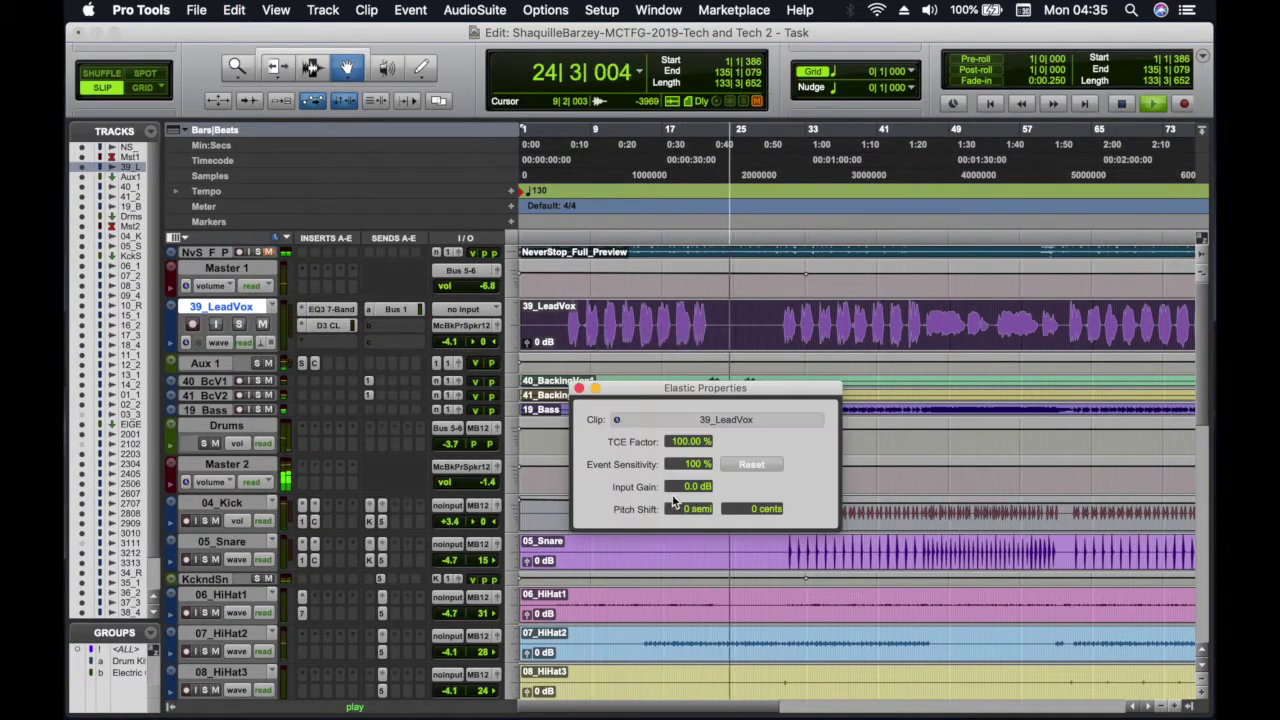
Raise the lead vocal clip's pitch shift in semitones and audition it from about bars 30 and 33
{"action": "left_click", "coordinate": [783, 163]}
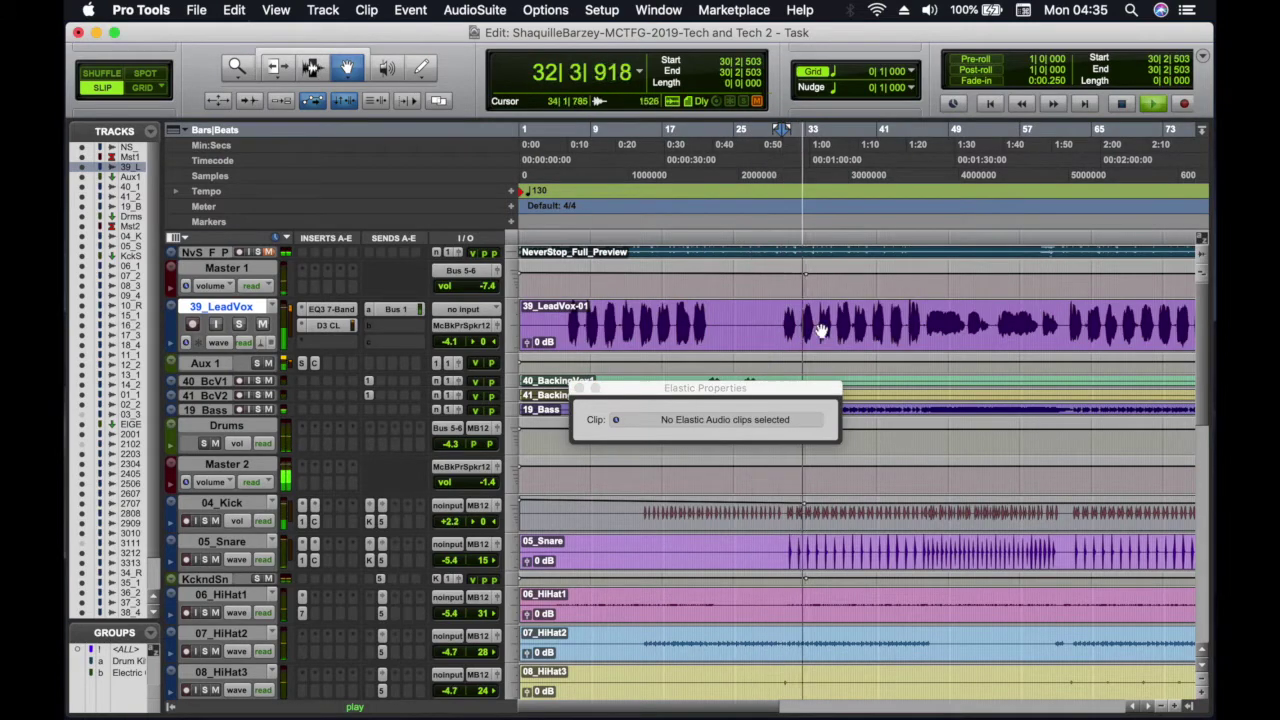
{"action": "left_click", "coordinate": [820, 334]}
{"action": "key", "text": "space"}
{"action": "key", "text": "space"}
{"action": "mouse_move", "coordinate": [690, 506]}
{"action": "left_mouse_down"}
{"action": "mouse_move", "coordinate": [690, 482]}
{"action": "mouse_move", "coordinate": [689, 497]}
{"action": "left_mouse_up"}
{"action": "left_click", "coordinate": [788, 172]}
{"action": "left_click", "coordinate": [823, 331]}
{"action": "key", "text": "space"}
{"action": "key", "text": "space"}
{"action": "left_click", "coordinate": [812, 166]}
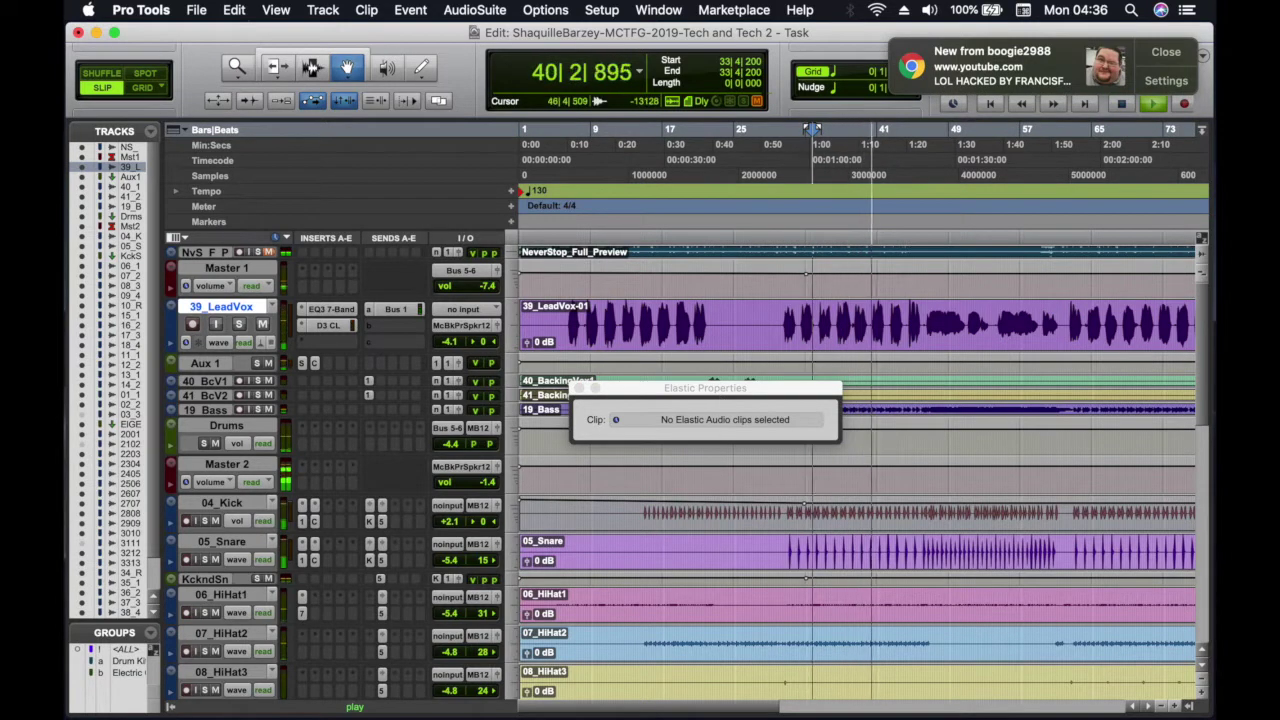
Readjust the lead vocal clip's pitch shift, play from about bar 49 and close the Elastic Properties window
{"action": "left_click", "coordinate": [634, 331]}
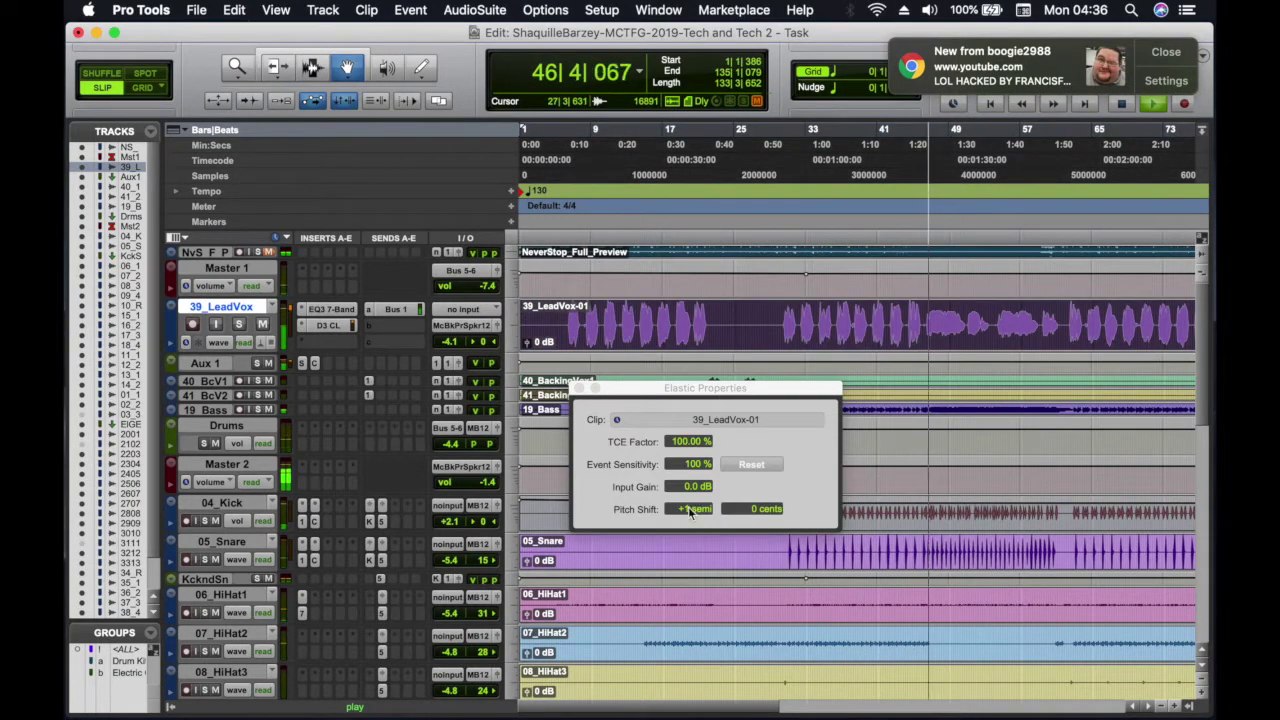
{"action": "left_click_drag", "start_coordinate": [688, 507], "coordinate": [757, 488]}
{"action": "left_click", "coordinate": [955, 166]}
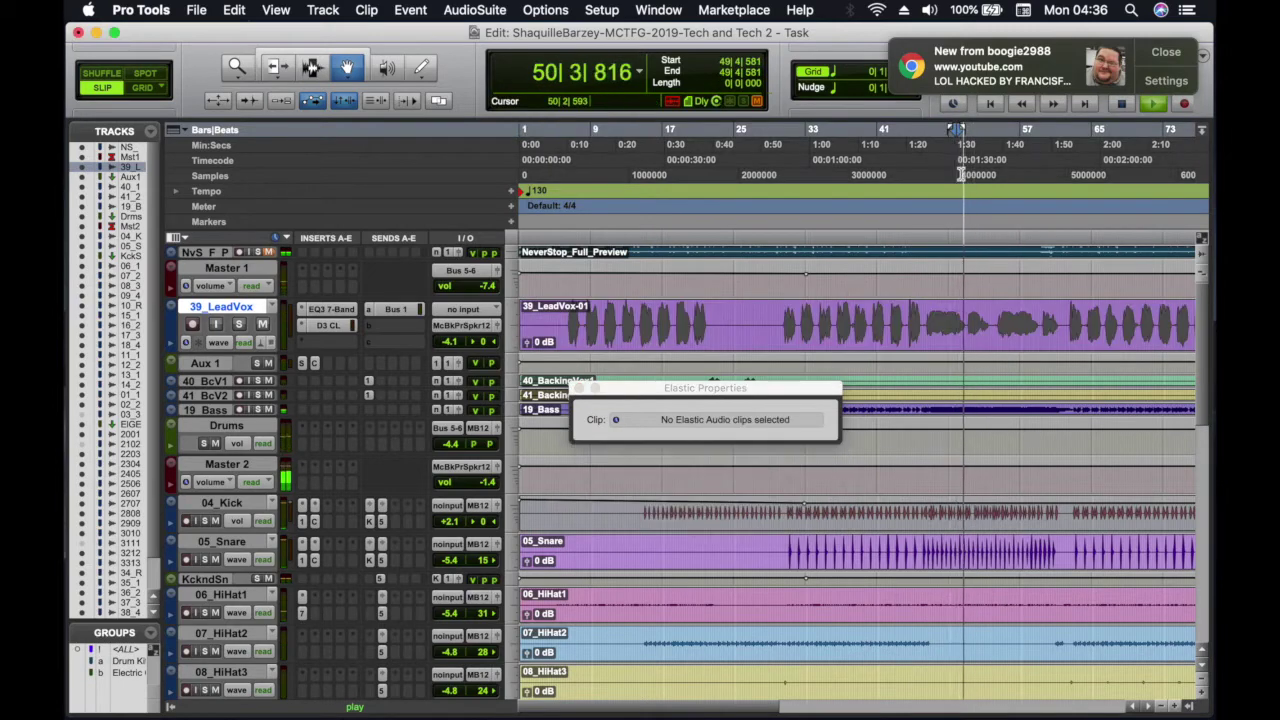
{"action": "left_click", "coordinate": [801, 340]}
{"action": "left_click", "coordinate": [579, 389]}
Enlarge the 20_ElecGtr01 and 23_ElecGtr04 tracks and select 23_ElecGtr04
{"action": "scroll", "coordinate": [606, 409], "scroll_direction": "down", "scroll_amount": 10}
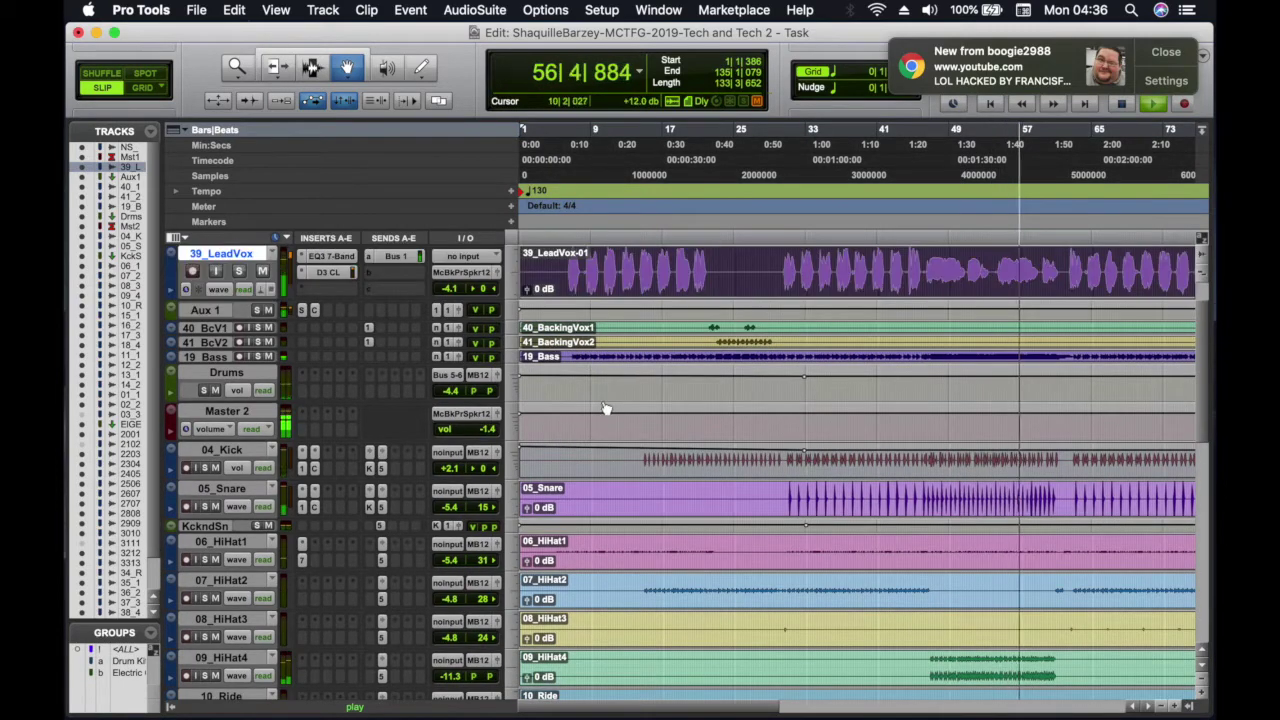
{"action": "left_click", "coordinate": [226, 428]}
{"action": "mouse_move", "coordinate": [222, 430]}
{"action": "left_mouse_down"}
{"action": "mouse_move", "coordinate": [208, 457]}
{"action": "mouse_move", "coordinate": [222, 449]}
{"action": "left_mouse_up"}
{"action": "scroll", "coordinate": [554, 434], "scroll_direction": "down", "scroll_amount": 3}
{"action": "left_click", "coordinate": [214, 400]}
{"action": "left_click", "coordinate": [214, 414]}
Reveal the volume automation lane beneath 23_ElecGtr04, keeping the main track in waveform view
{"action": "left_click", "coordinate": [271, 416]}
{"action": "left_click", "coordinate": [237, 433]}
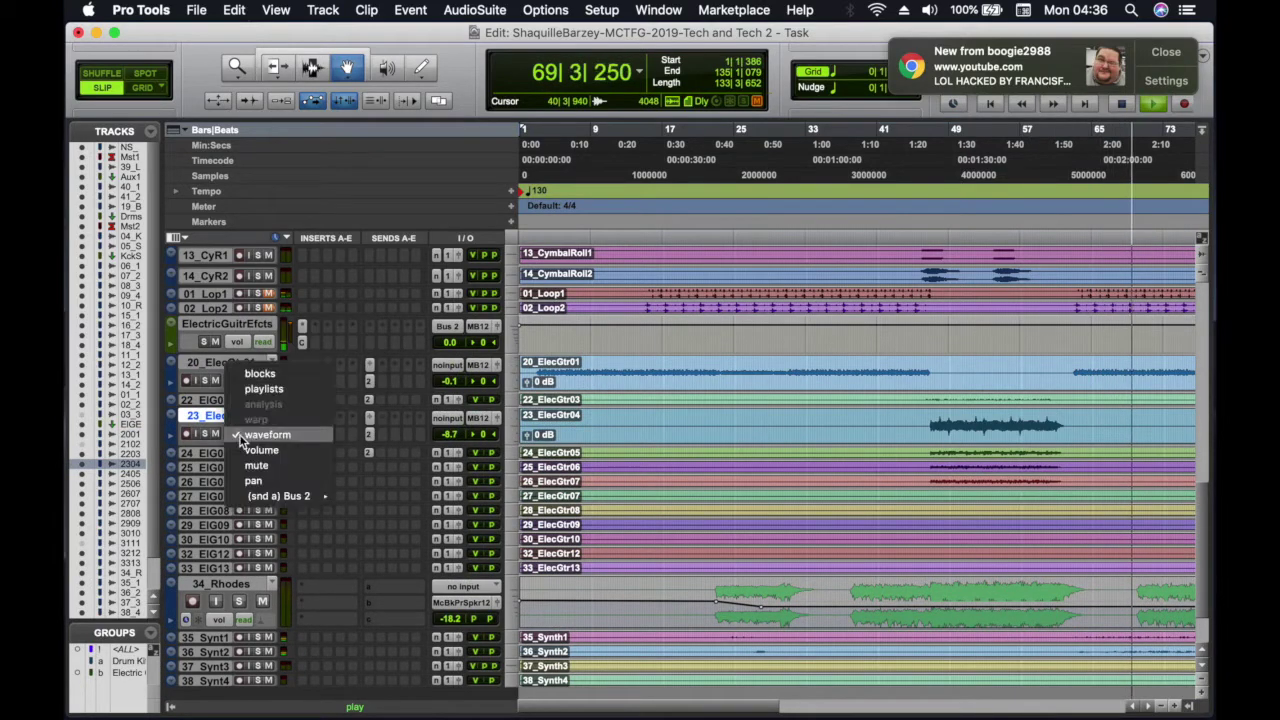
{"action": "left_click", "coordinate": [271, 416]}
{"action": "left_click", "coordinate": [172, 434]}
{"action": "left_click", "coordinate": [237, 434]}
{"action": "left_click", "coordinate": [258, 436]}
{"action": "scroll", "coordinate": [278, 454], "scroll_direction": "up", "scroll_amount": 10}
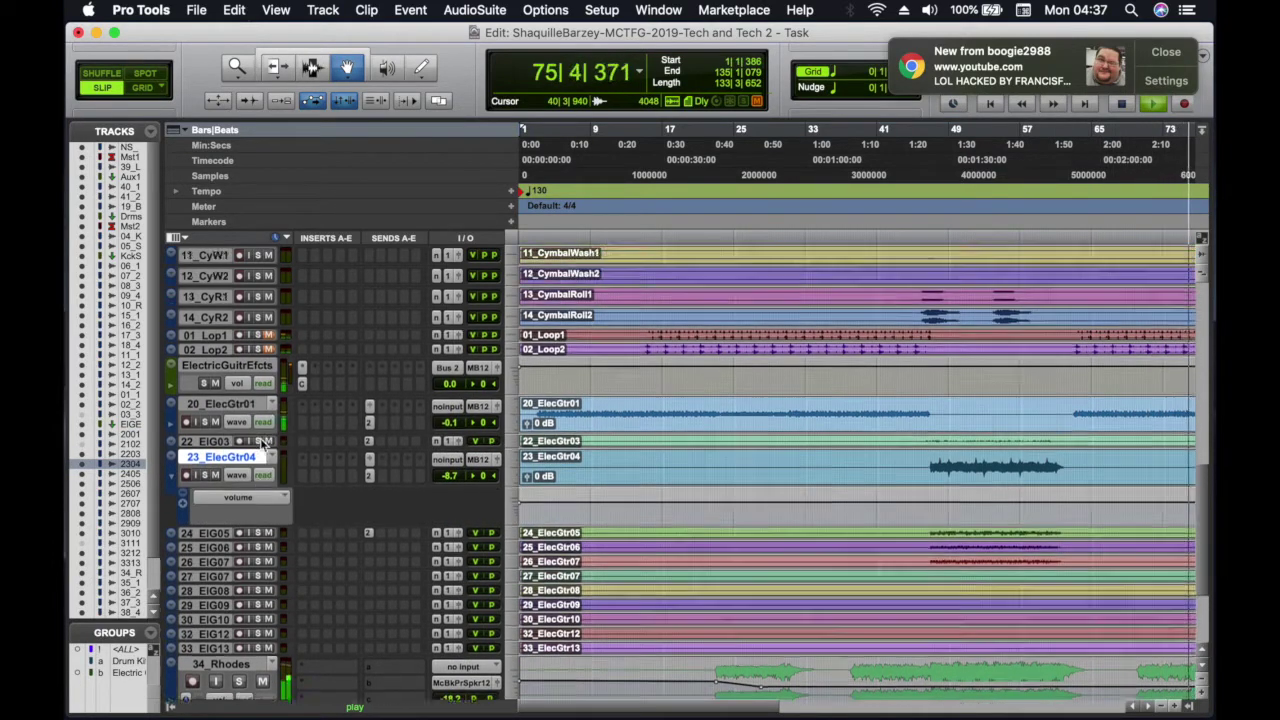
Enlarge the 23_ElecGtr04 track and enable Elastic Audio on it with the Rhythmic algorithm
{"action": "scroll", "coordinate": [288, 446], "scroll_direction": "down", "scroll_amount": 10}
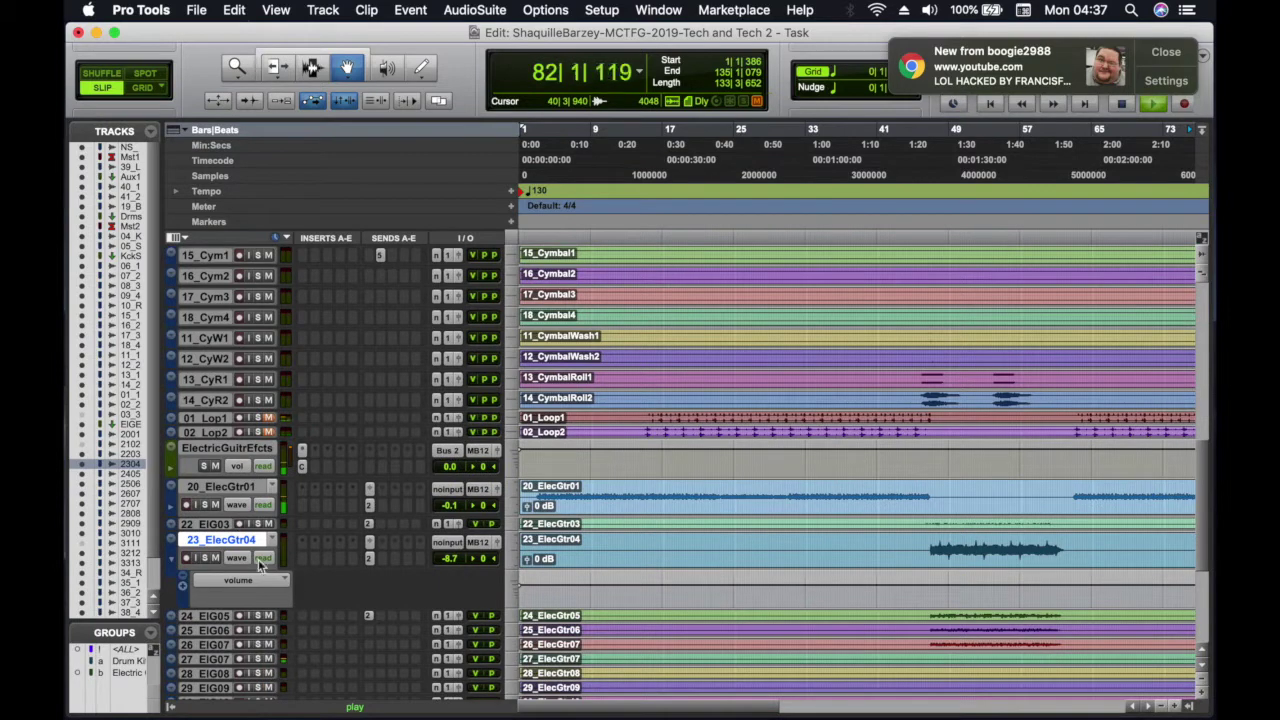
{"action": "left_click_drag", "start_coordinate": [260, 569], "coordinate": [262, 590]}
{"action": "left_click", "coordinate": [263, 577]}
{"action": "left_click", "coordinate": [311, 630]}
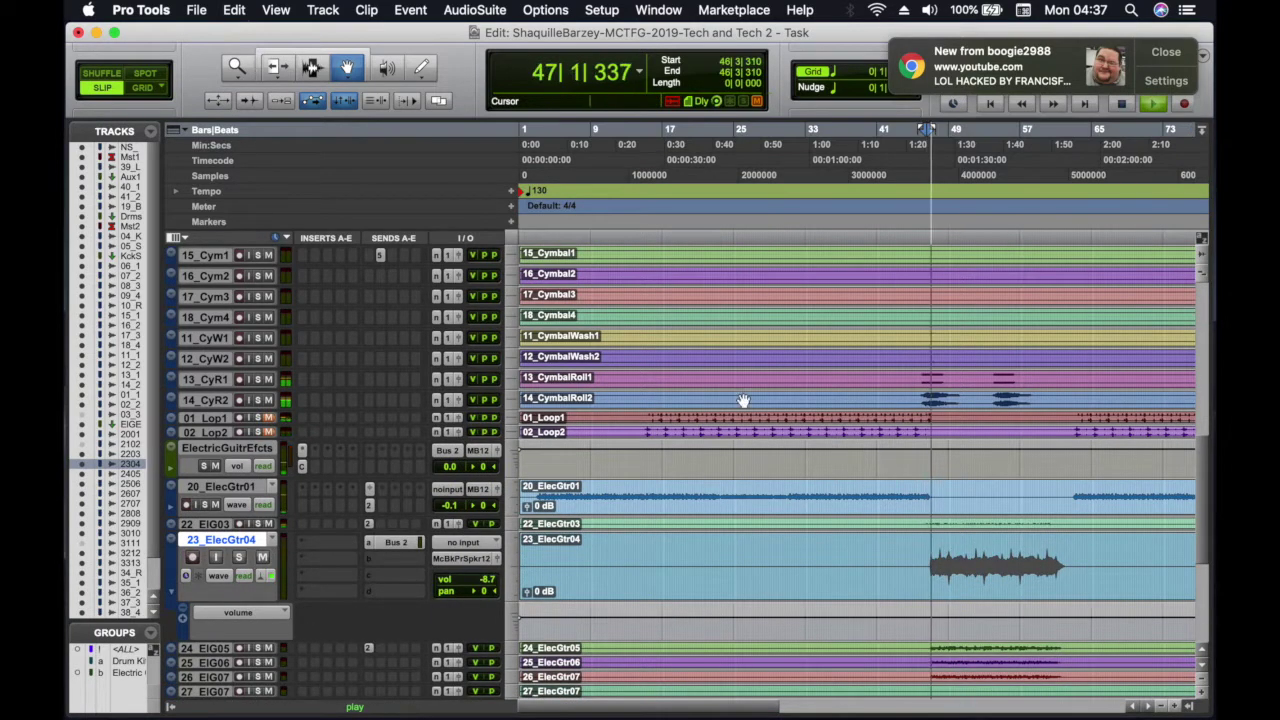
{"action": "left_click", "coordinate": [263, 577]}
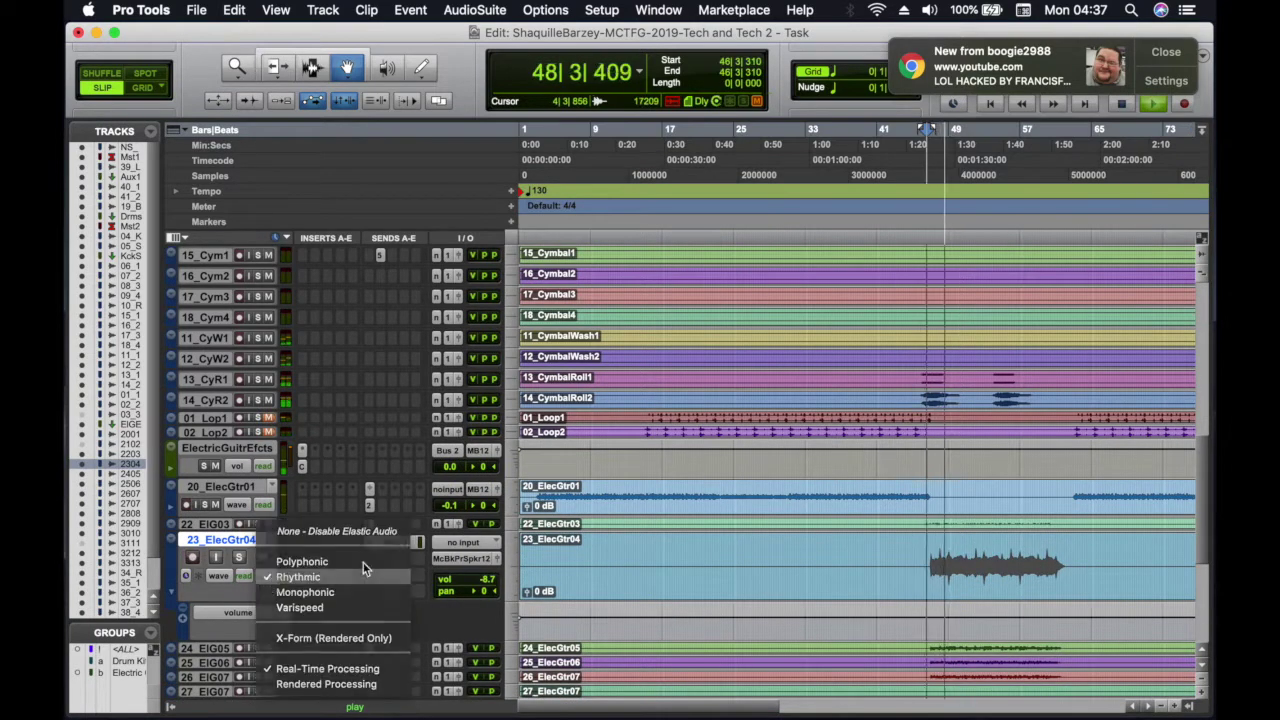
{"action": "left_click", "coordinate": [363, 574]}
Open the Elastic Properties window for the 23_ElecGtr04 clip and play from about bar 46
{"action": "left_click", "coordinate": [929, 566]}
{"action": "right_click", "coordinate": [960, 566]}
{"action": "left_click", "coordinate": [1010, 520]}
{"action": "left_click", "coordinate": [929, 151]}
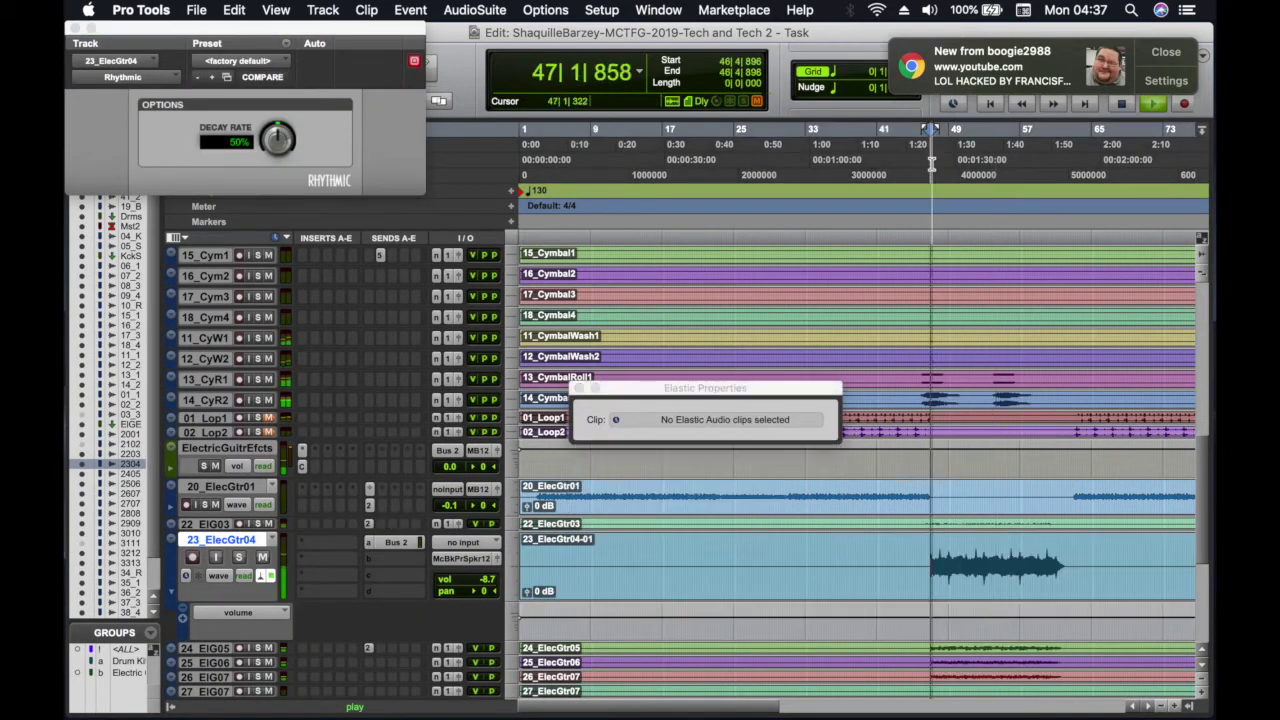
Audition 23_ElecGtr04 soloed and in the mix from about bars 47 and 48, and close the Rhythmic plug-in window
{"action": "left_click", "coordinate": [690, 570]}
{"action": "left_click_drag", "start_coordinate": [690, 509], "coordinate": [691, 489]}
{"action": "left_click", "coordinate": [935, 151]}
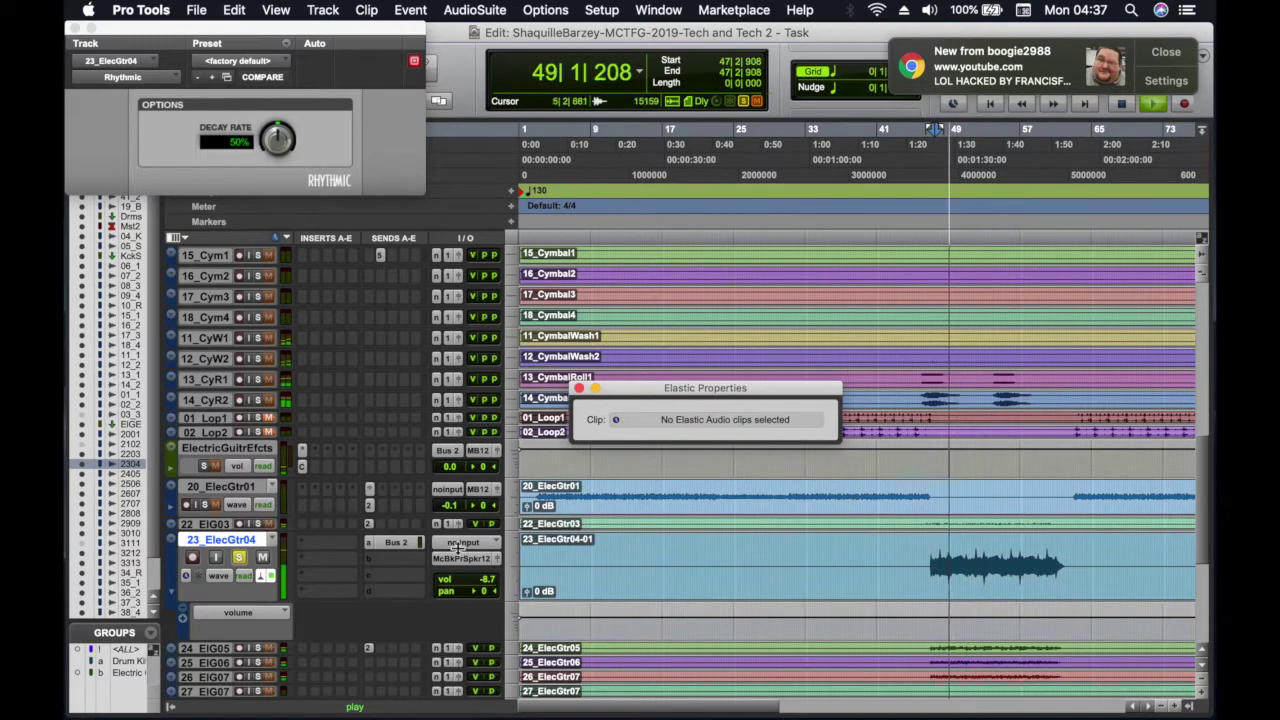
{"action": "left_click", "coordinate": [688, 566]}
{"action": "left_click", "coordinate": [928, 164]}
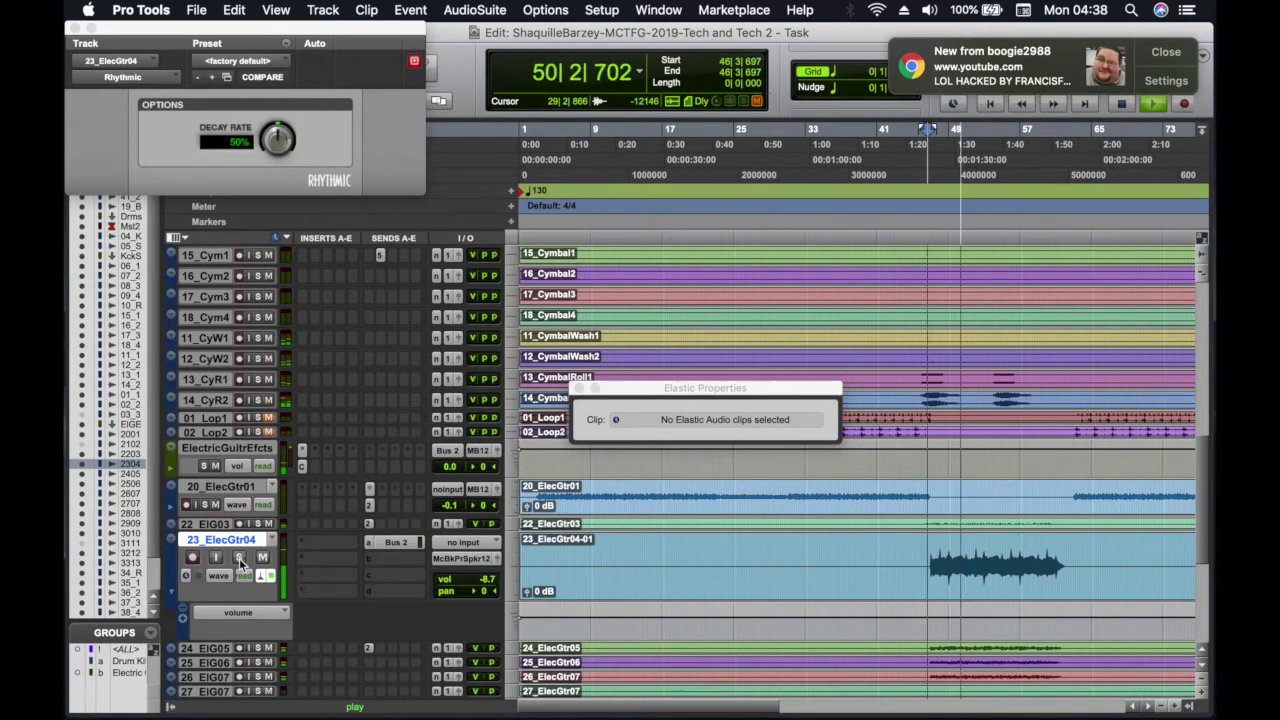
{"action": "left_click", "coordinate": [690, 566]}
{"action": "left_click_drag", "start_coordinate": [690, 509], "coordinate": [687, 478]}
{"action": "left_click", "coordinate": [942, 160]}
{"action": "left_click", "coordinate": [239, 557]}
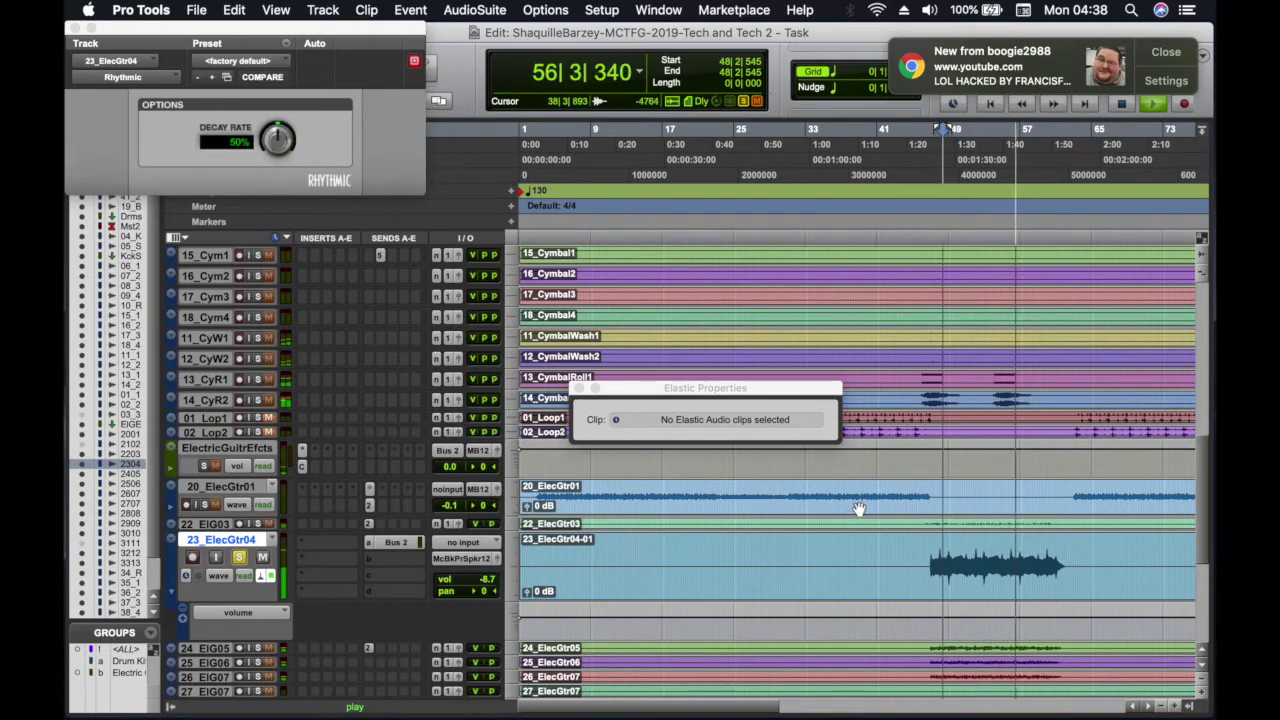
{"action": "left_click", "coordinate": [76, 29]}
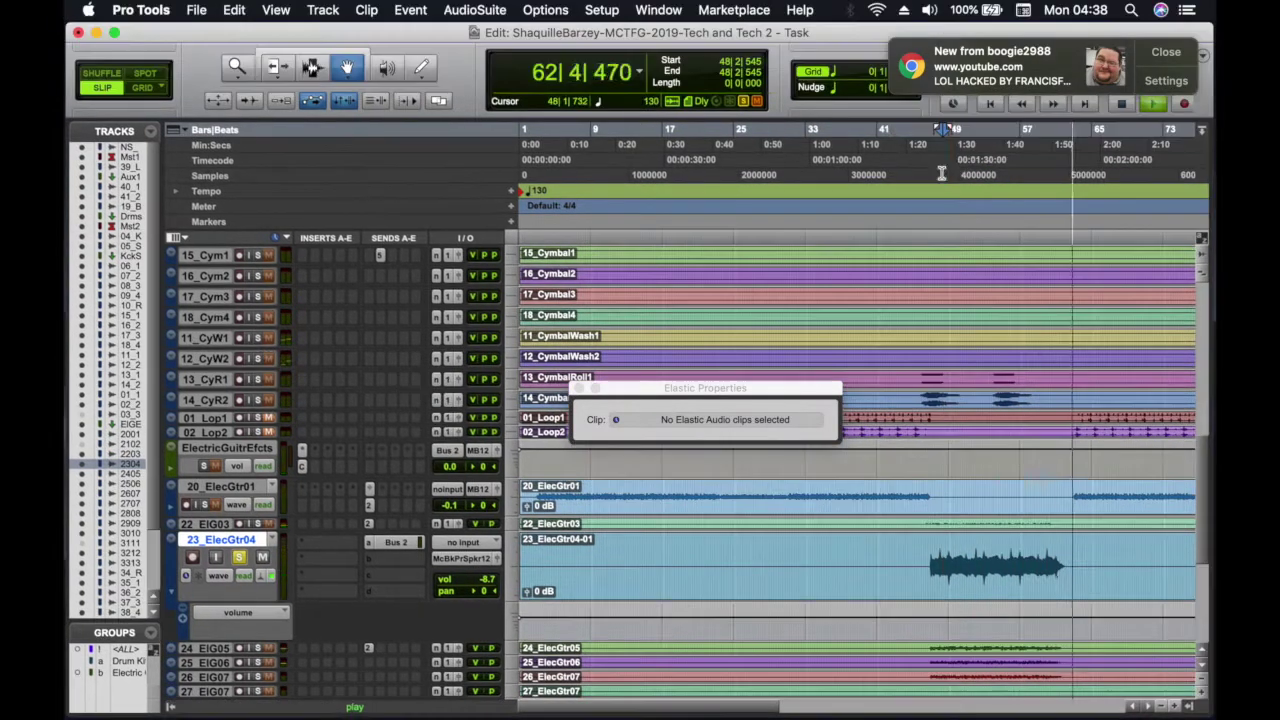
Stop playback, end the QuickTime screen recording and name it "Elastic Audio"
{"action": "key", "text": "space"}
{"action": "key", "text": "super+w"}
{"action": "type", "text": "Elas"}
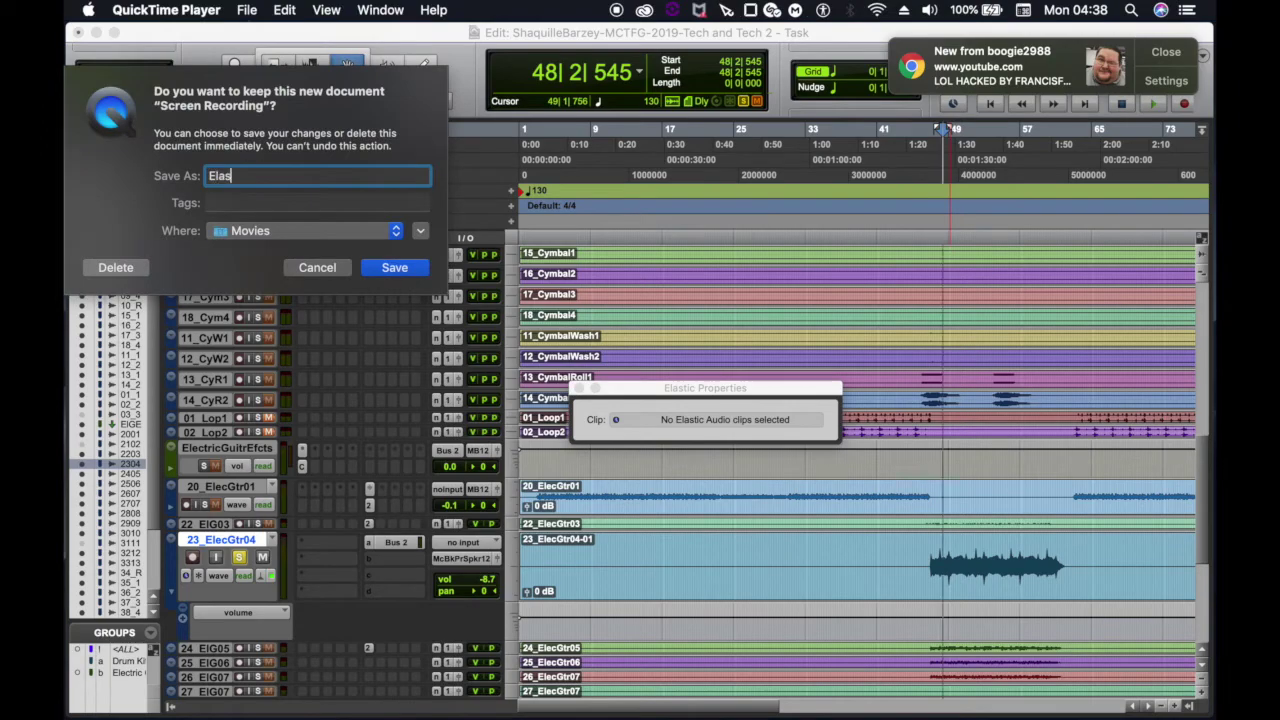
{"action": "type", "text": "tic Ad"}
{"action": "key", "text": "BackSpace"}
{"action": "type", "text": "udio"}
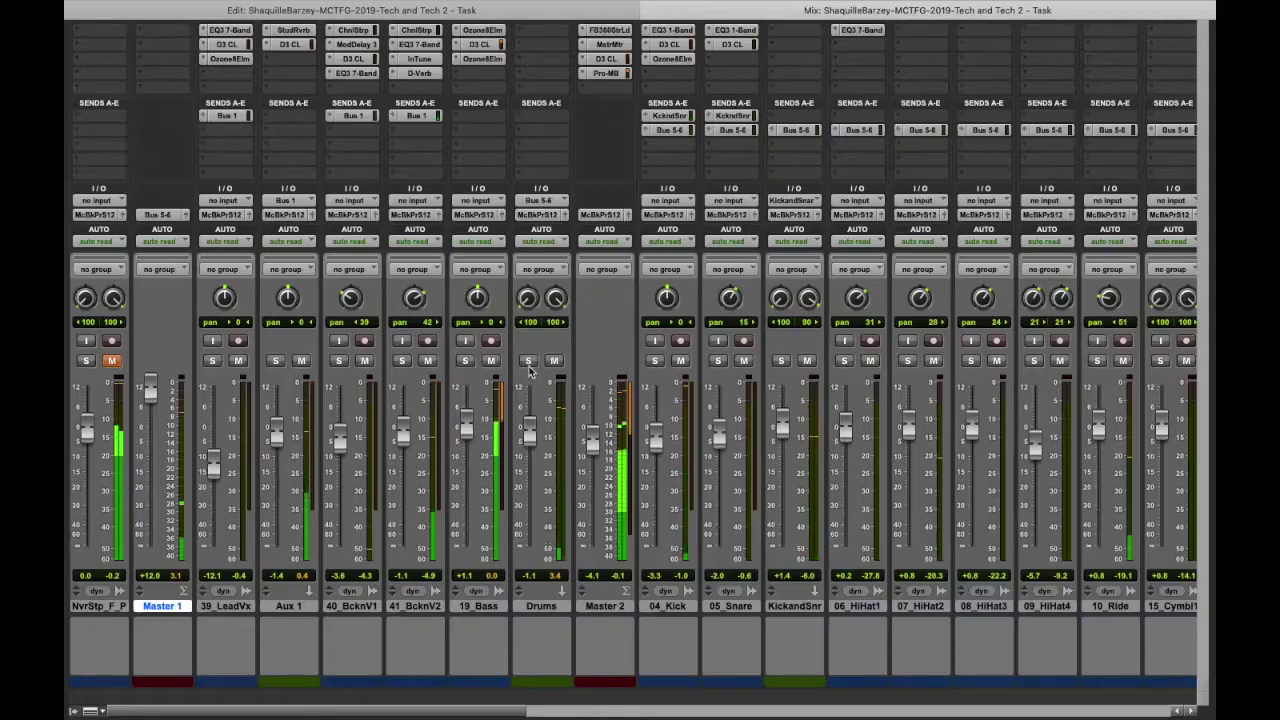
Select the whole song up to about 00:04:11:26, start playback and bring the first channels of the Mix window into view
{"action": "scroll", "coordinate": [529, 368], "scroll_direction": "right", "scroll_amount": 8}
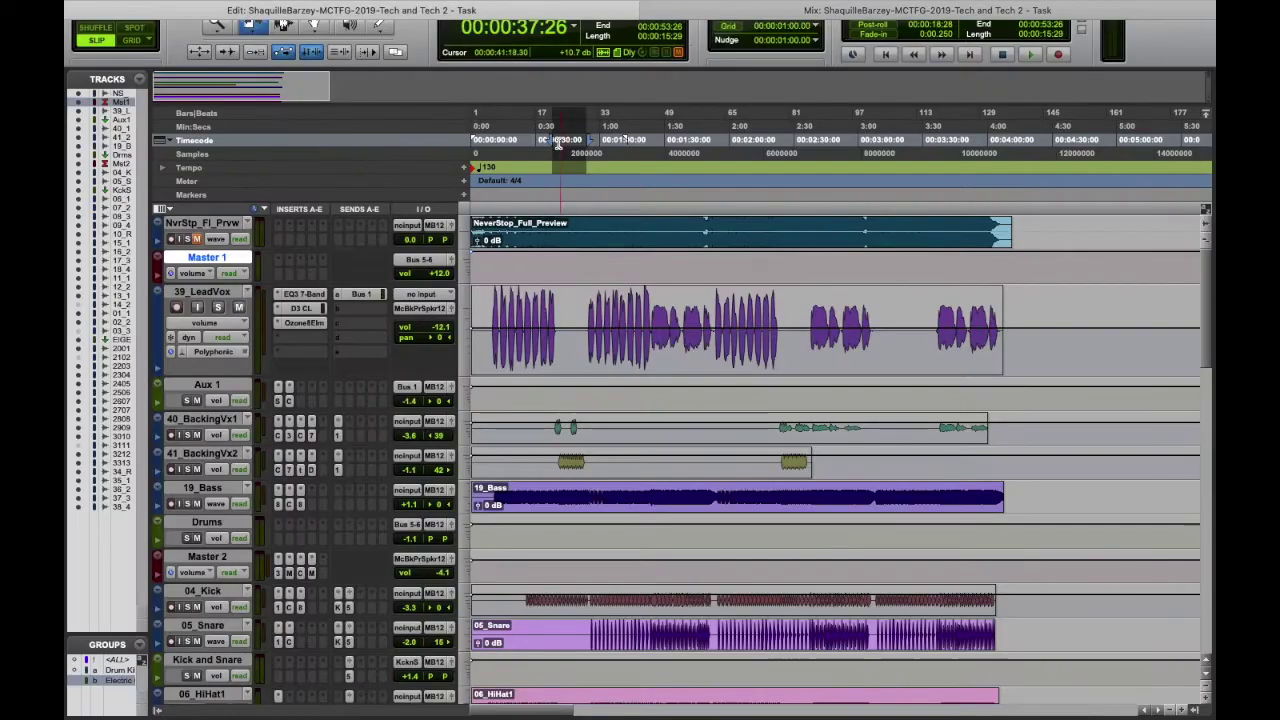
{"action": "left_click_drag", "start_coordinate": [553, 142], "coordinate": [1013, 204]}
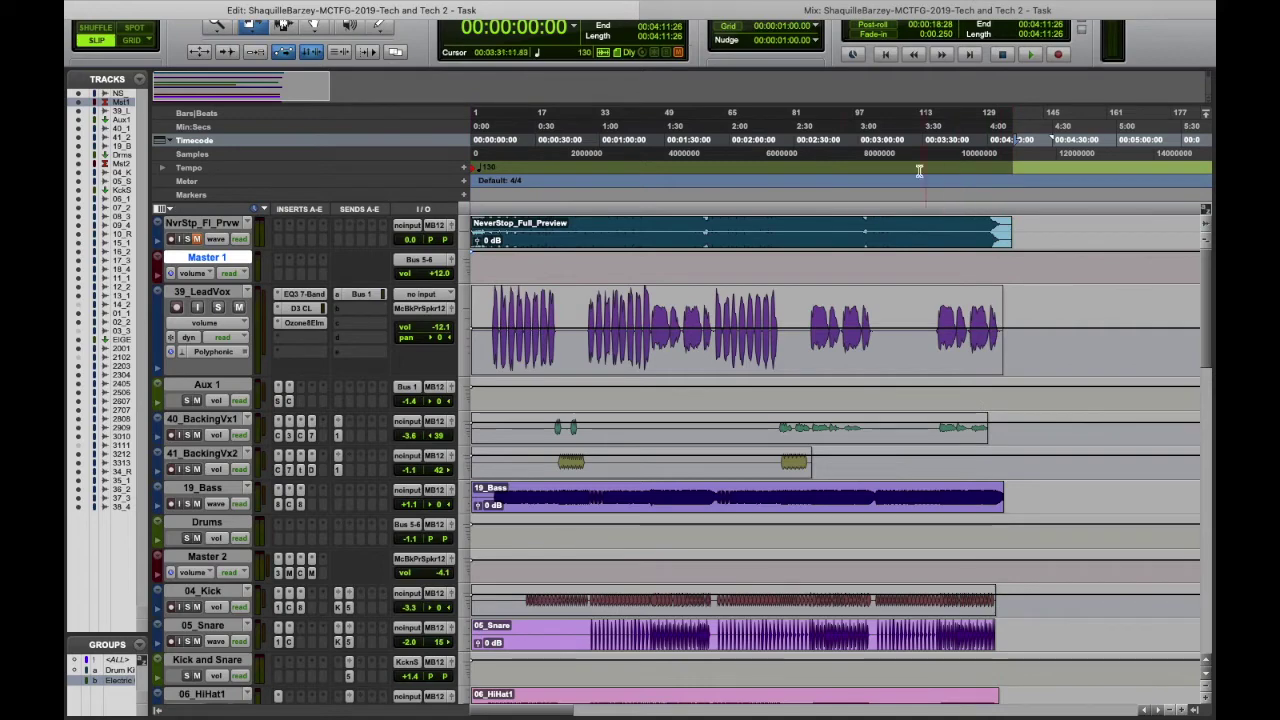
{"action": "key", "text": "space"}
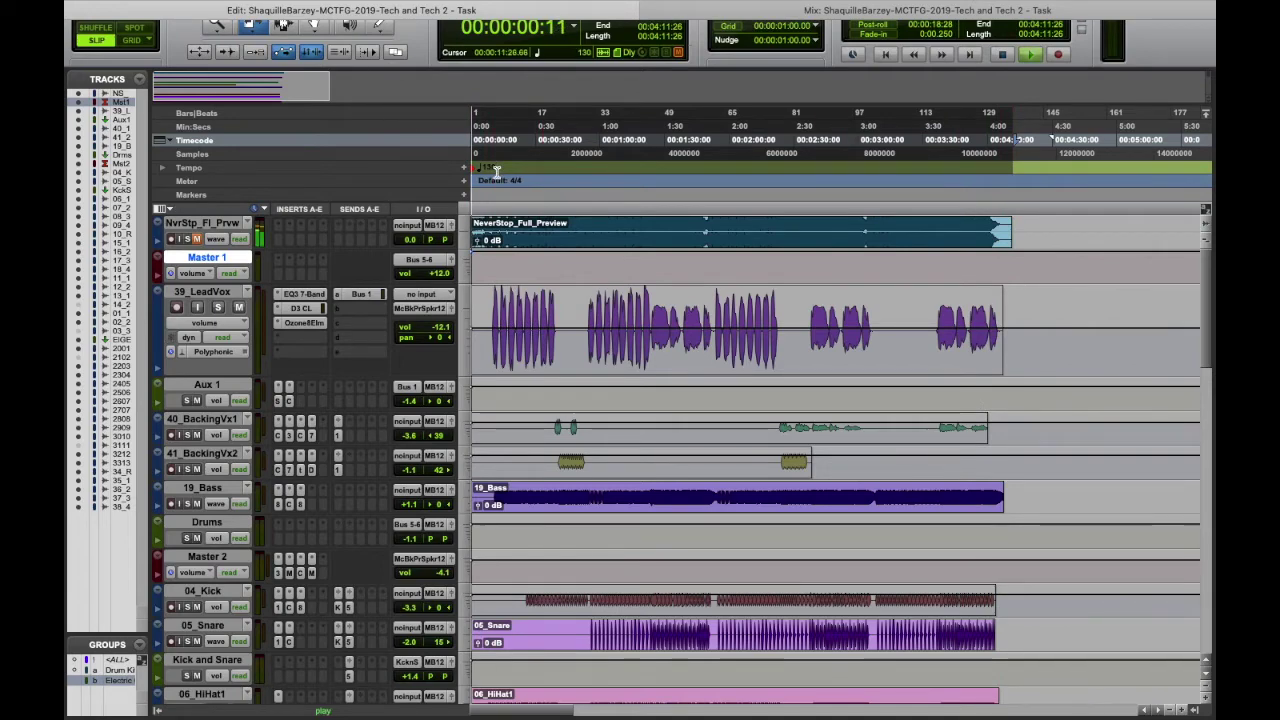
{"action": "left_click", "coordinate": [834, 12]}
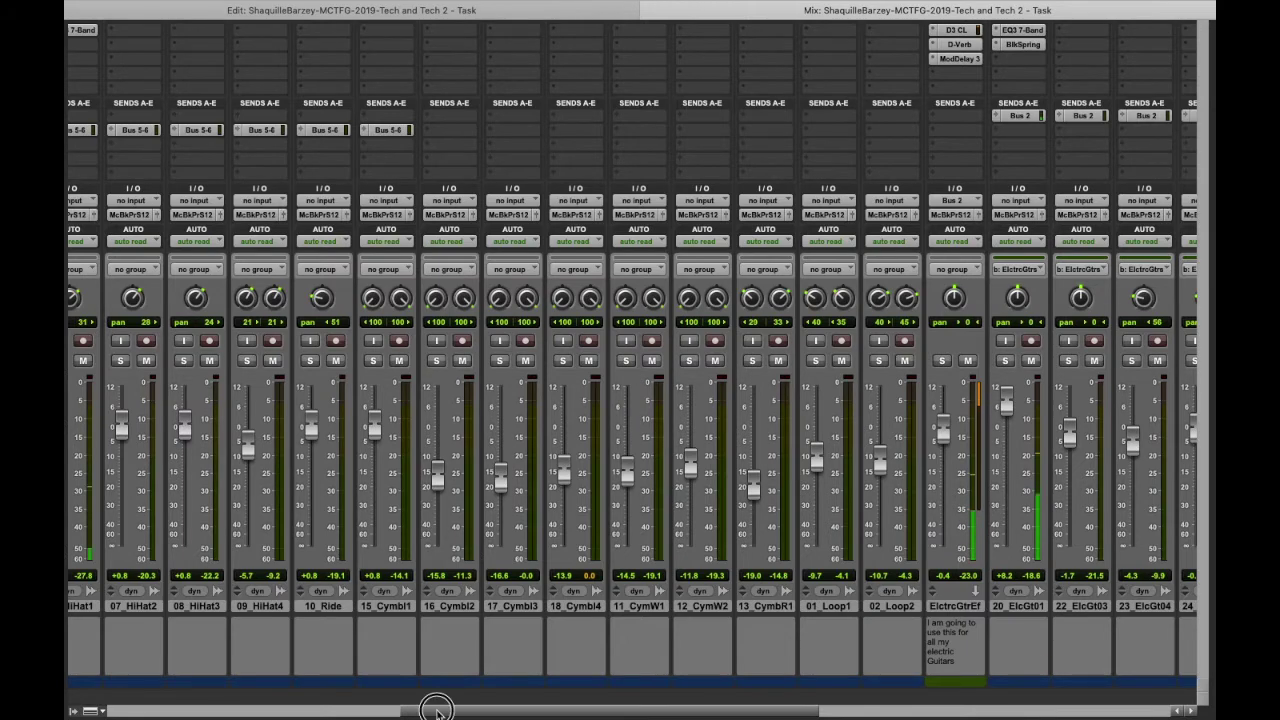
{"action": "left_click_drag", "start_coordinate": [429, 702], "coordinate": [140, 697]}
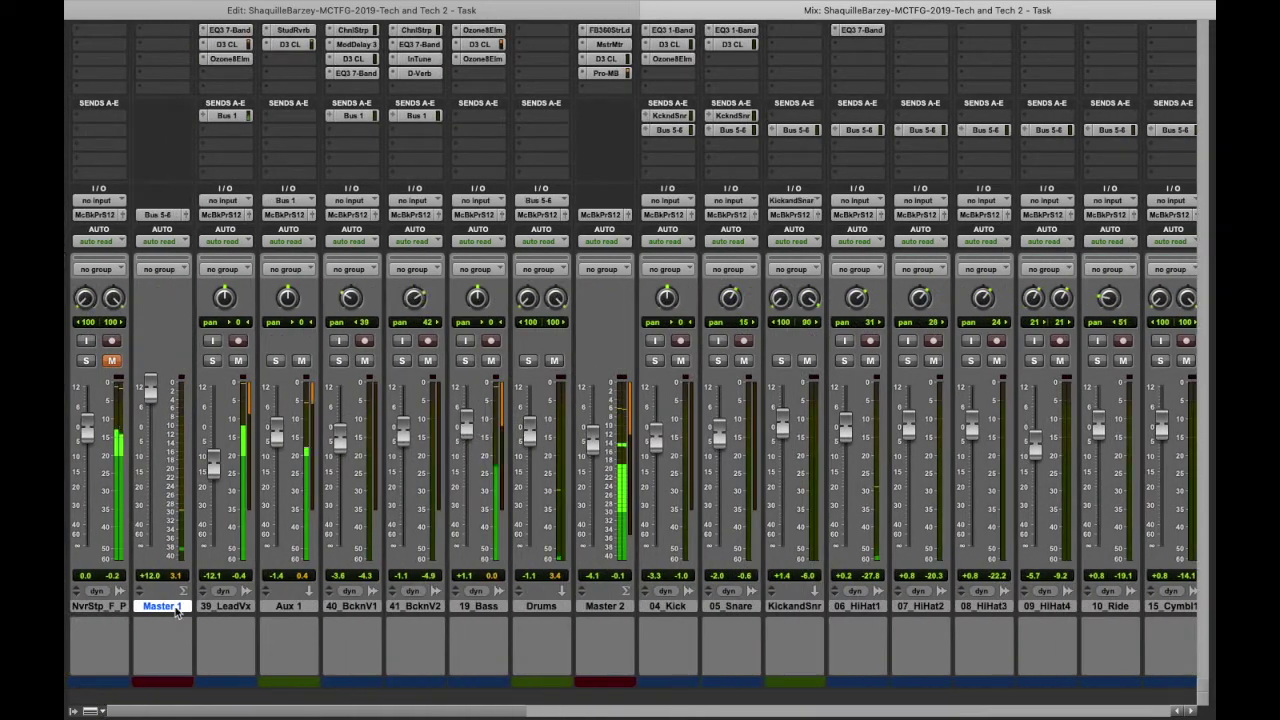
Review the EQ3 7-Band, Dyn3 Compressor/Limiter and Ozone 8 Elements settings on the 39_LeadVox channel
{"action": "left_click", "coordinate": [229, 31]}
{"action": "left_click", "coordinate": [229, 45]}
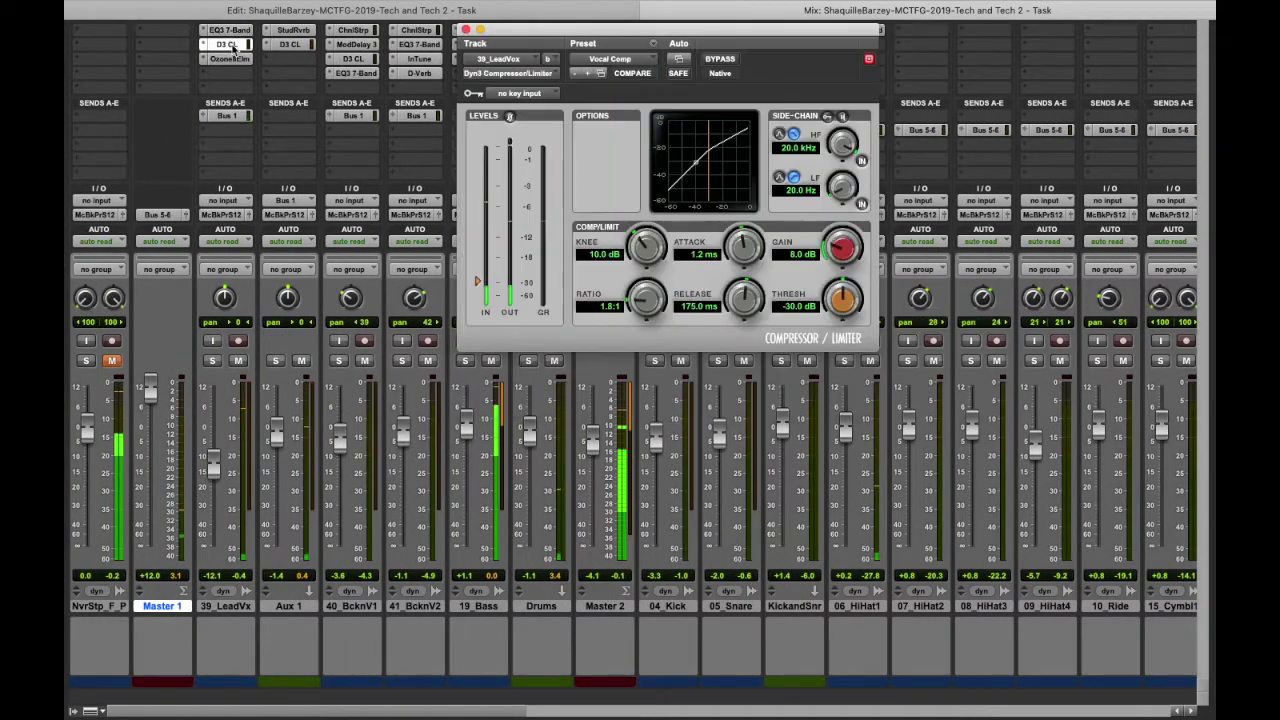
{"action": "left_click", "coordinate": [229, 59]}
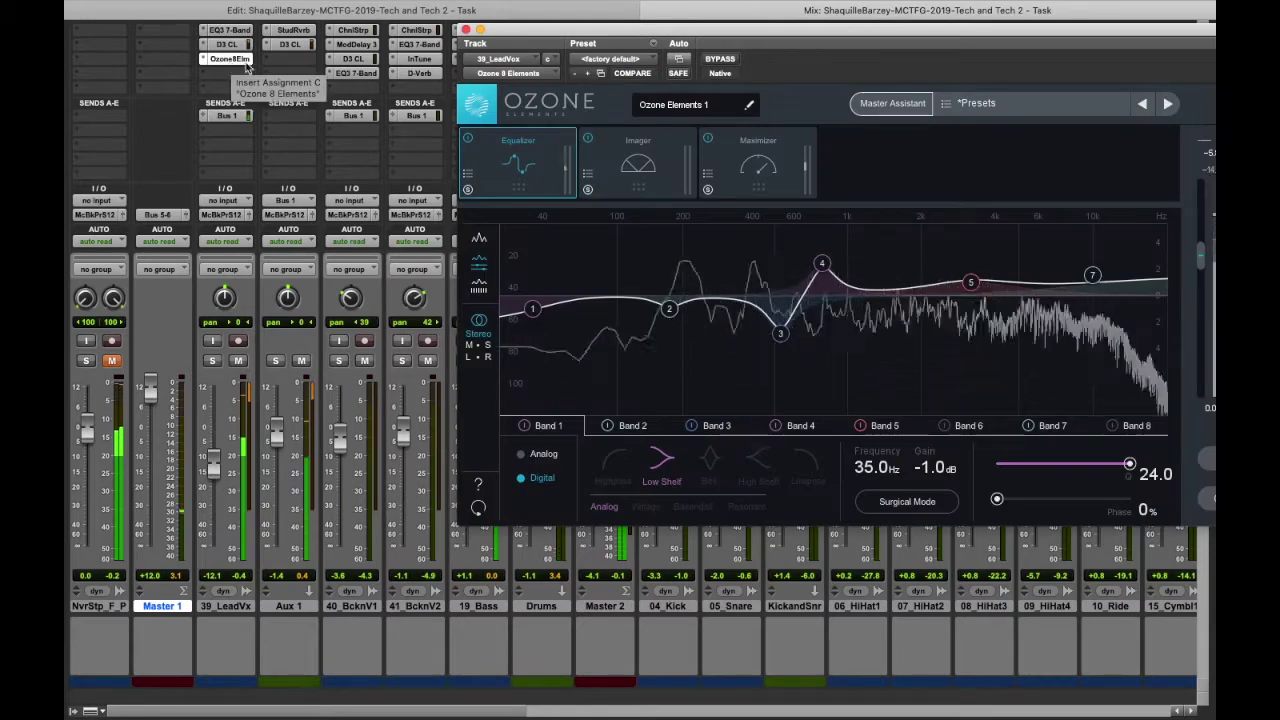
{"action": "left_click", "coordinate": [229, 45]}
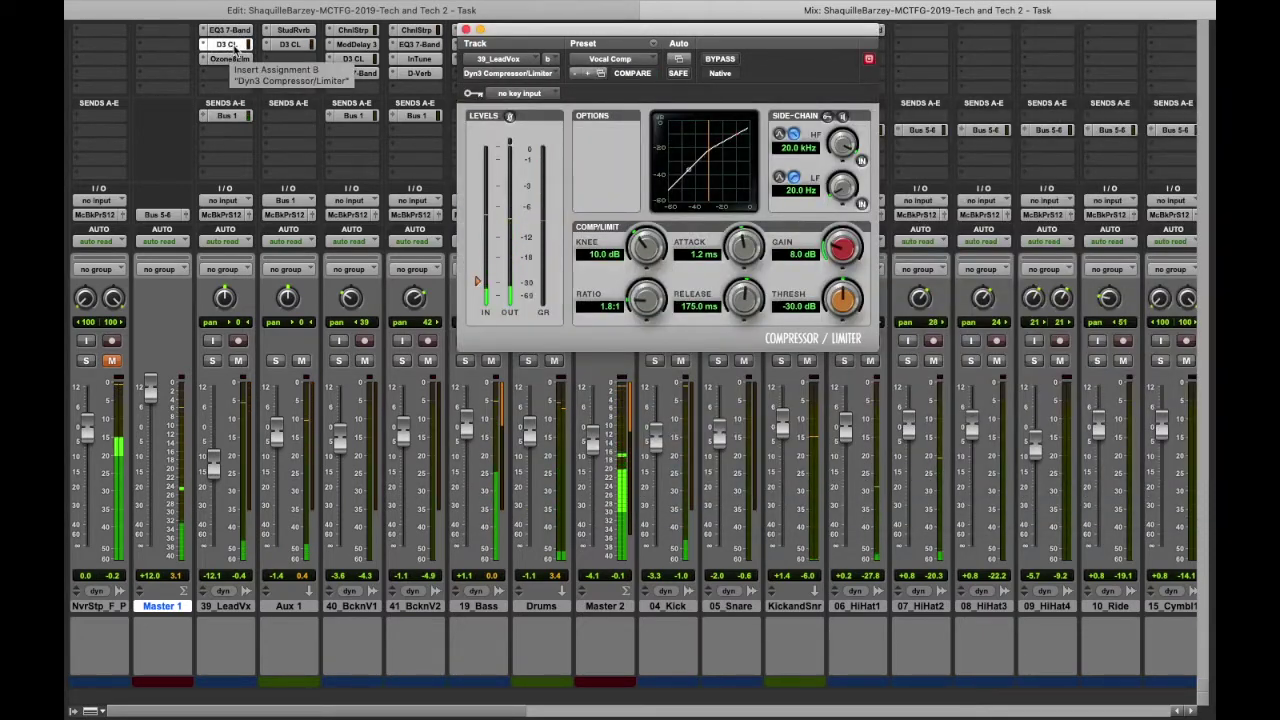
{"action": "left_click", "coordinate": [229, 31]}
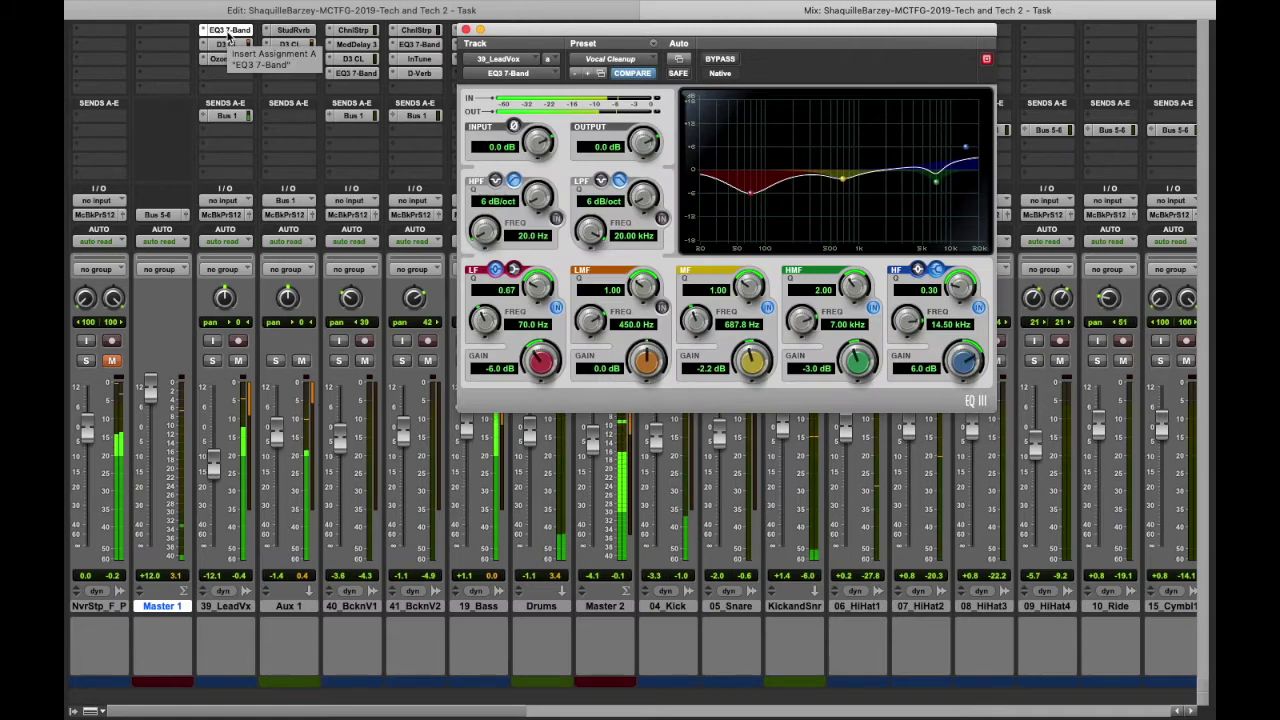
{"action": "left_click", "coordinate": [466, 29]}
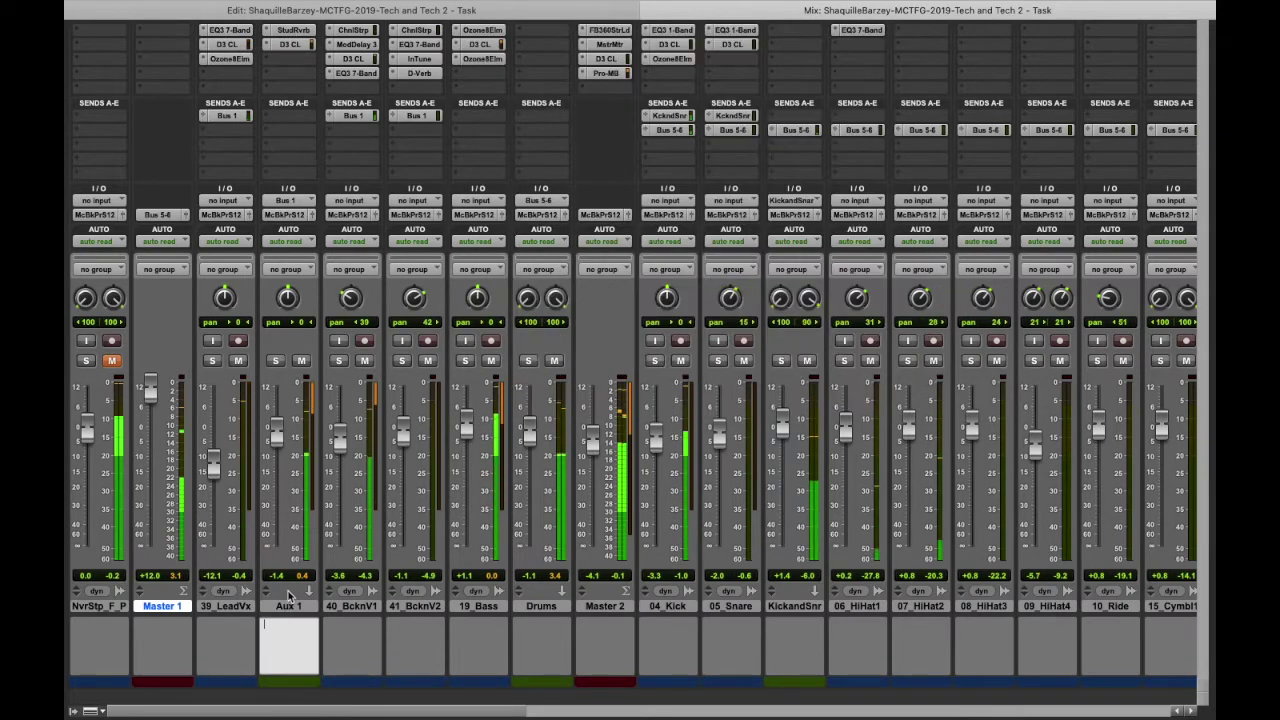
Review the Studio Reverb and Dyn3 Compressor/Limiter settings on the Aux 1 channel
{"action": "left_click", "coordinate": [293, 31]}
{"action": "left_click", "coordinate": [465, 29]}
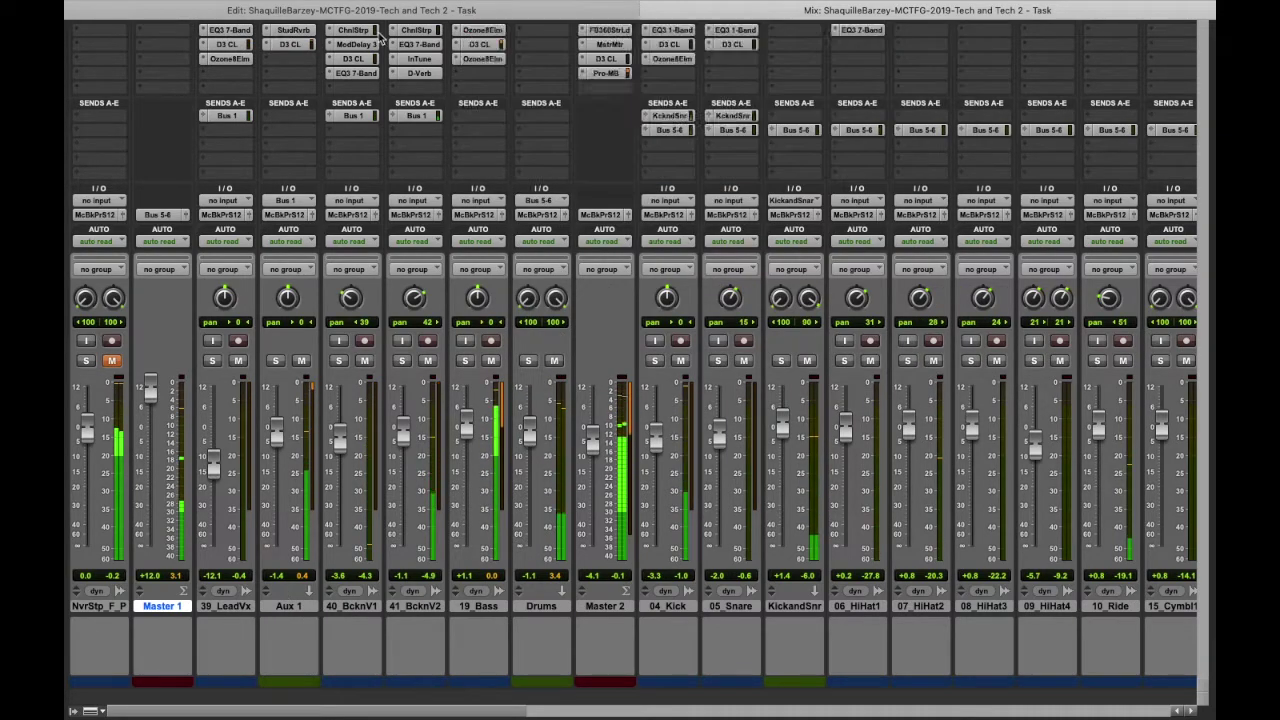
{"action": "left_click", "coordinate": [290, 45]}
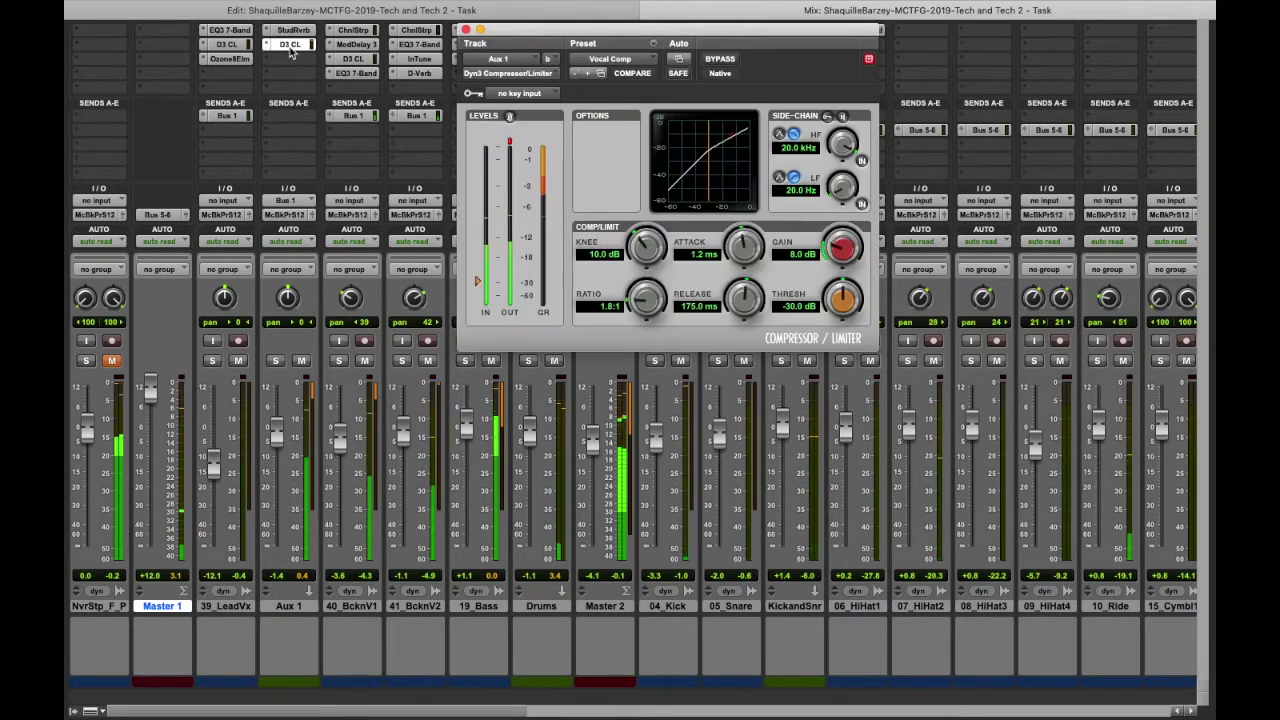
{"action": "left_click", "coordinate": [465, 29]}
Review the Channel Strip, Mod Delay III, Dyn3 Compressor/Limiter and EQ3 7-Band settings on the 40_BackingVox1 channel
{"action": "left_click", "coordinate": [355, 31]}
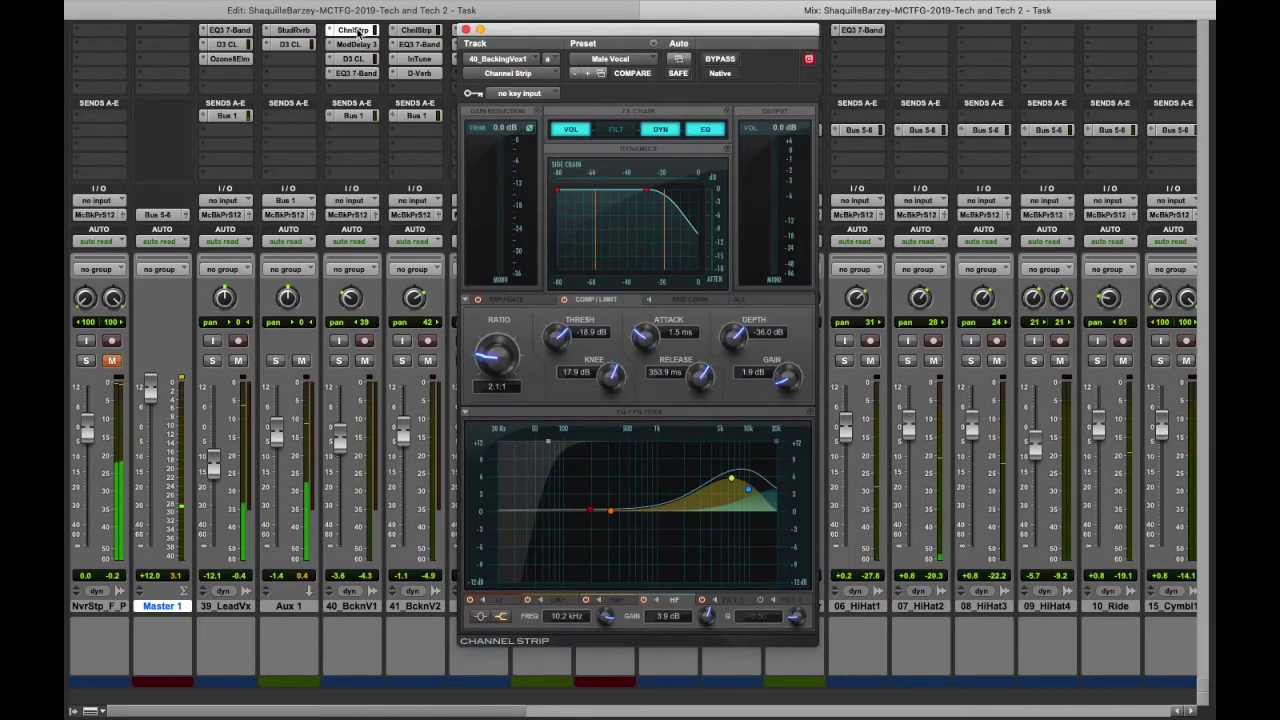
{"action": "left_click", "coordinate": [465, 29]}
{"action": "left_click", "coordinate": [355, 45]}
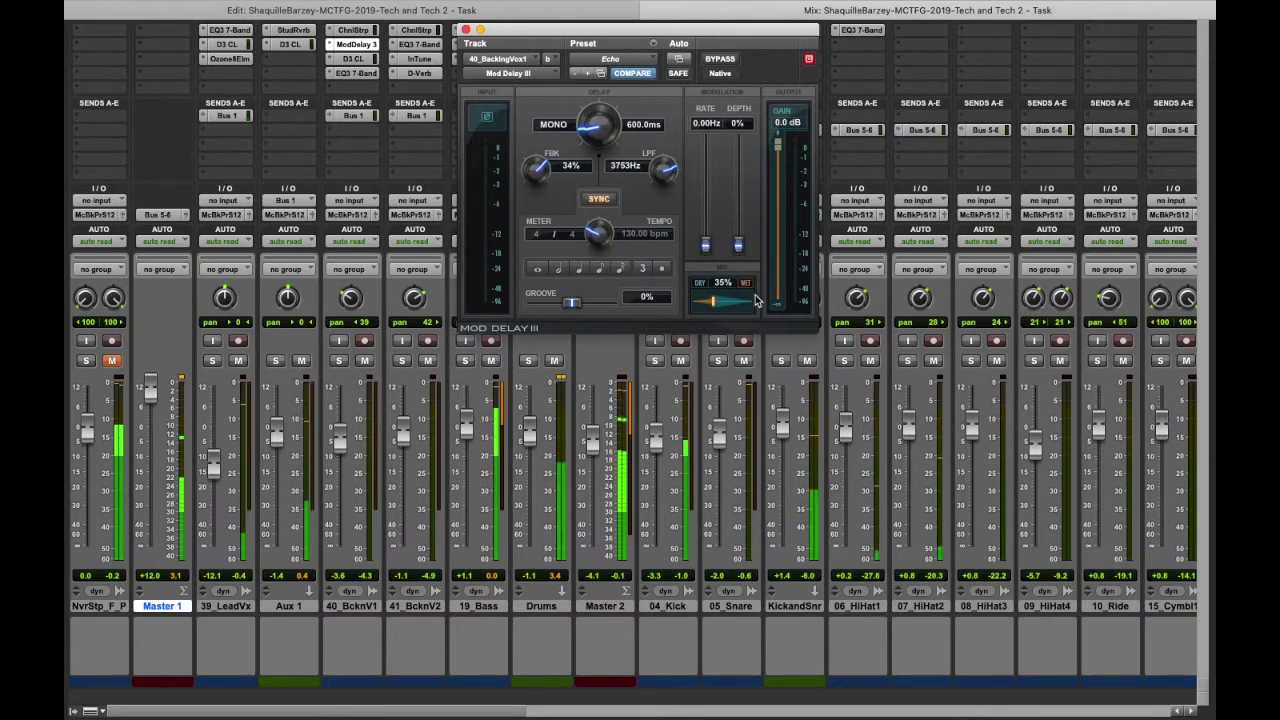
{"action": "left_click", "coordinate": [465, 29]}
{"action": "left_click", "coordinate": [353, 58]}
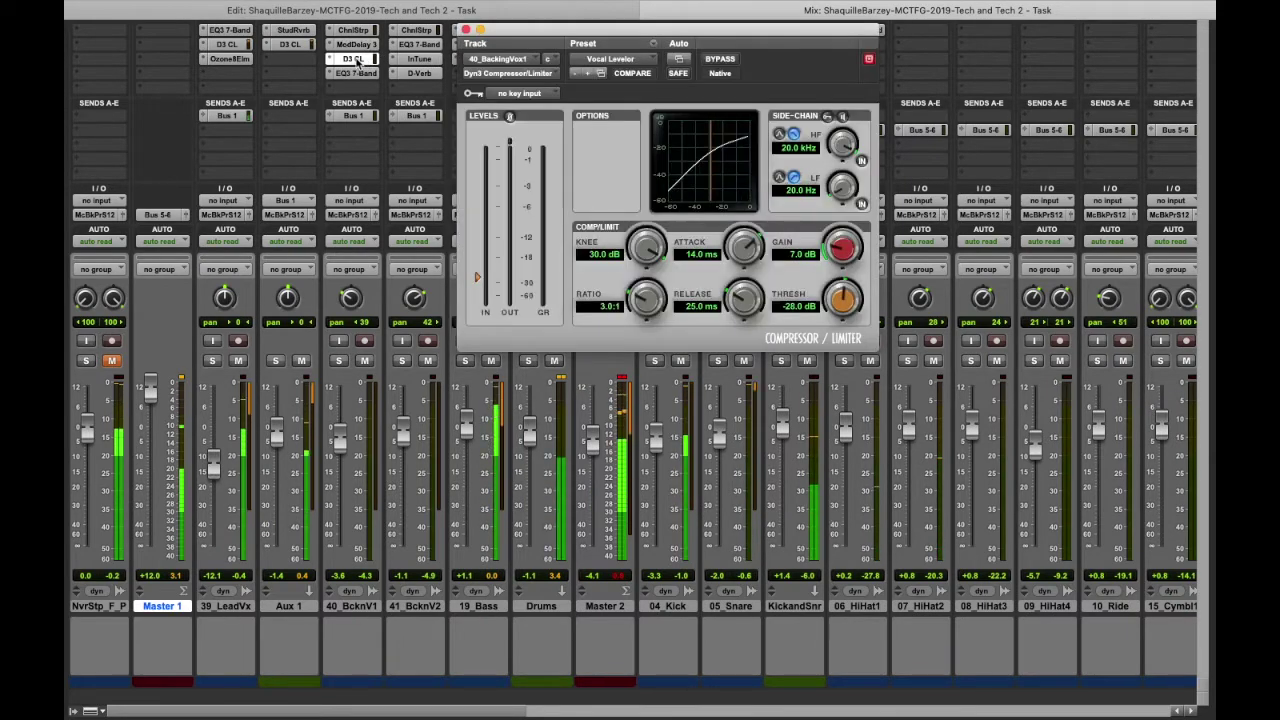
{"action": "left_click", "coordinate": [465, 29]}
{"action": "left_click", "coordinate": [355, 73]}
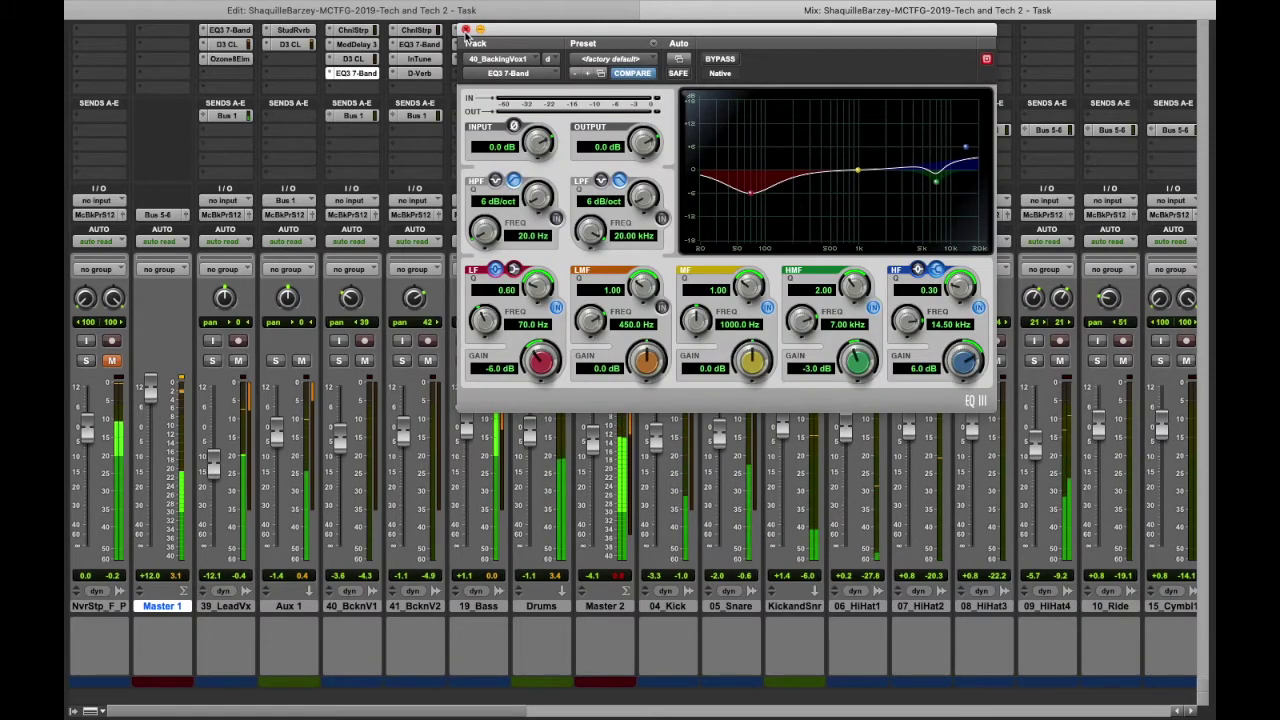
{"action": "left_click", "coordinate": [465, 29]}
Review the Channel Strip, EQ3 7-Band, InTune and D-Verb settings on the 41_BackingVox2 channel
{"action": "left_click", "coordinate": [418, 30]}
{"action": "left_click", "coordinate": [465, 29]}
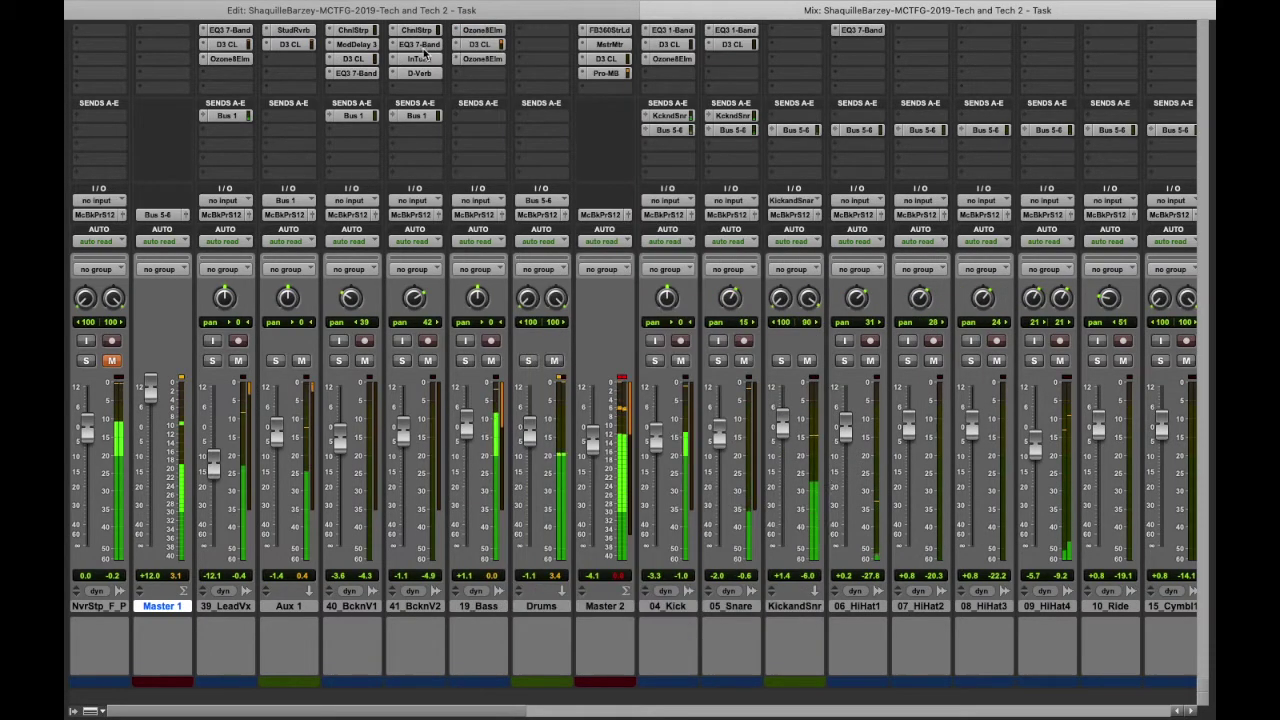
{"action": "left_click", "coordinate": [418, 44]}
{"action": "left_click", "coordinate": [465, 29]}
{"action": "left_click", "coordinate": [418, 58]}
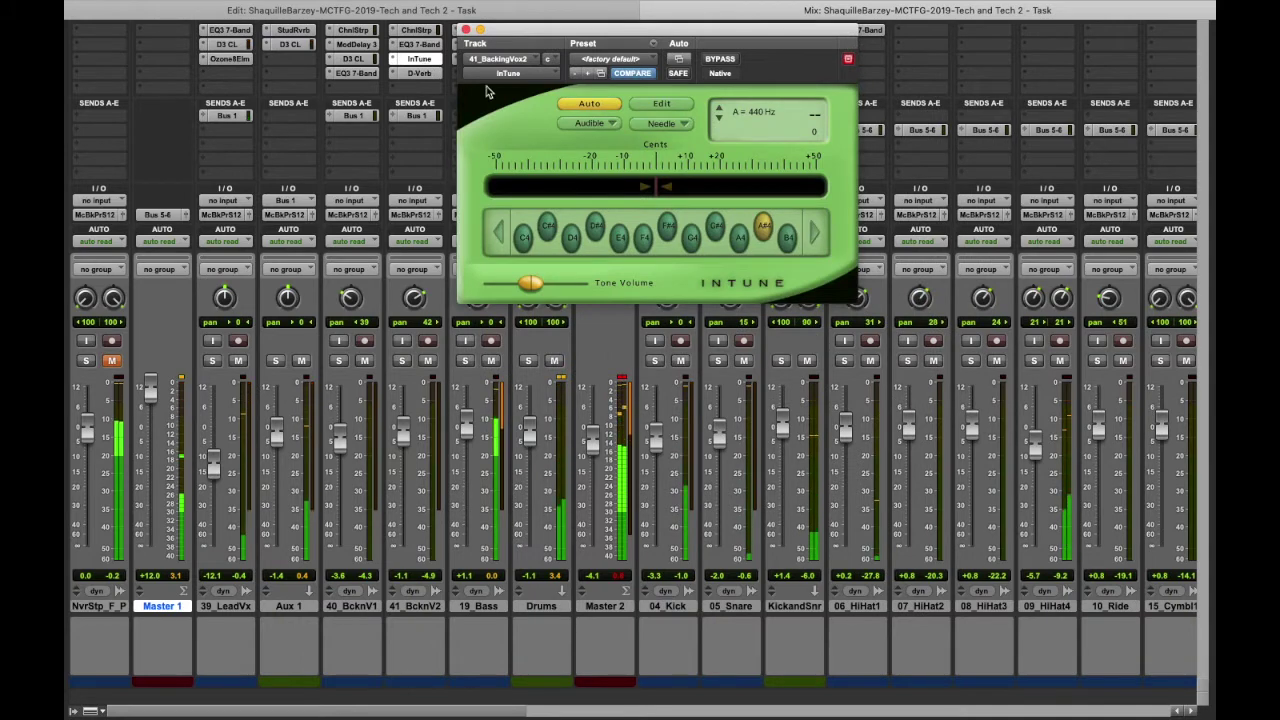
{"action": "left_click", "coordinate": [418, 73]}
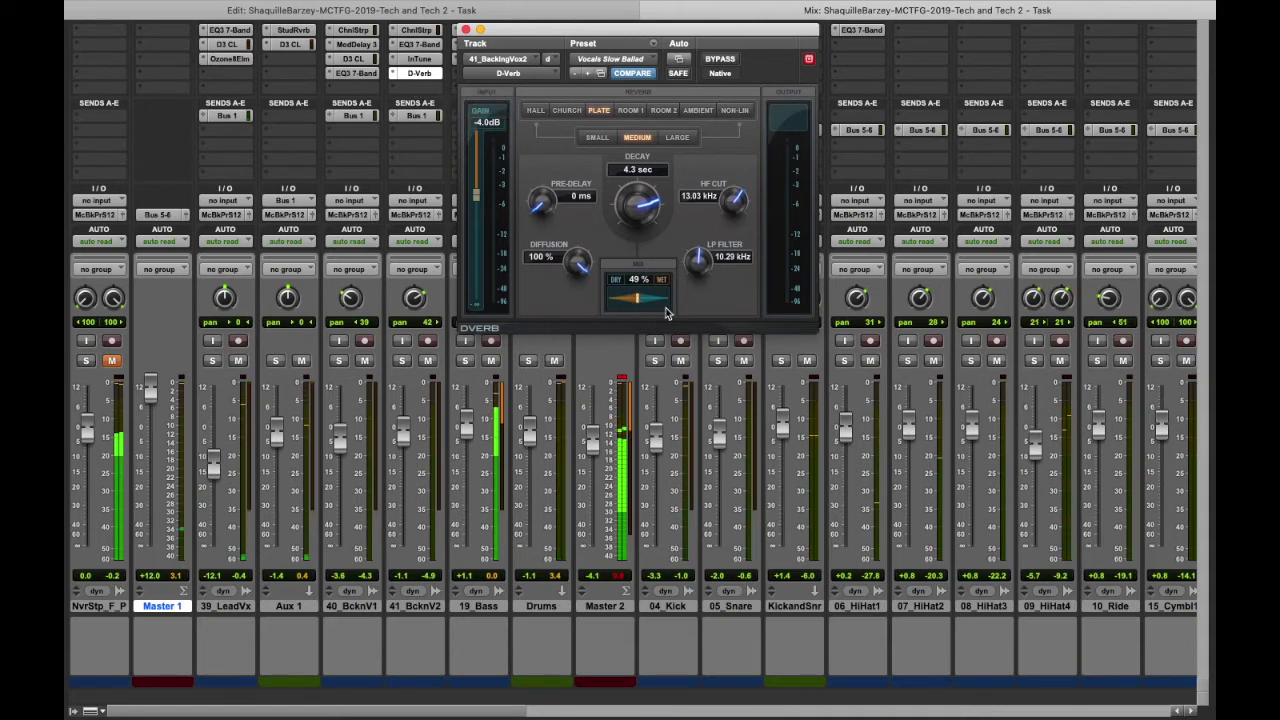
{"action": "left_click", "coordinate": [465, 30]}
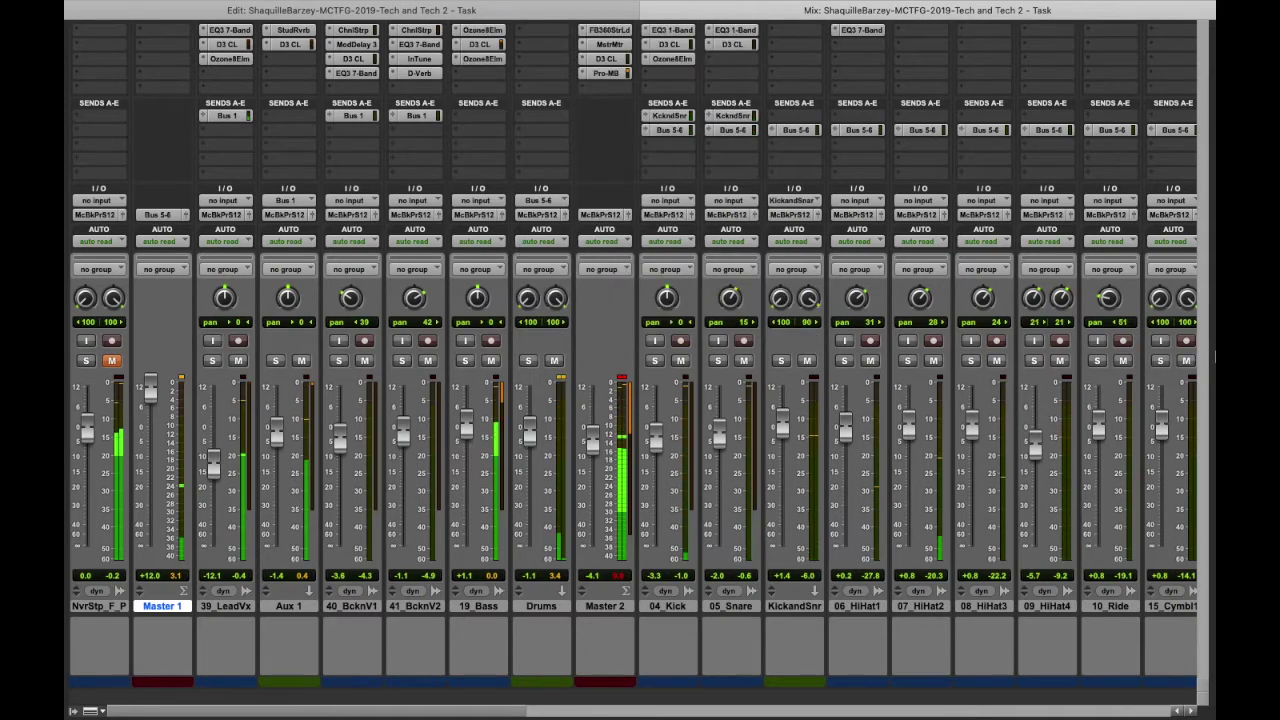
{"action": "mouse_move", "coordinate": [1189, 430]}
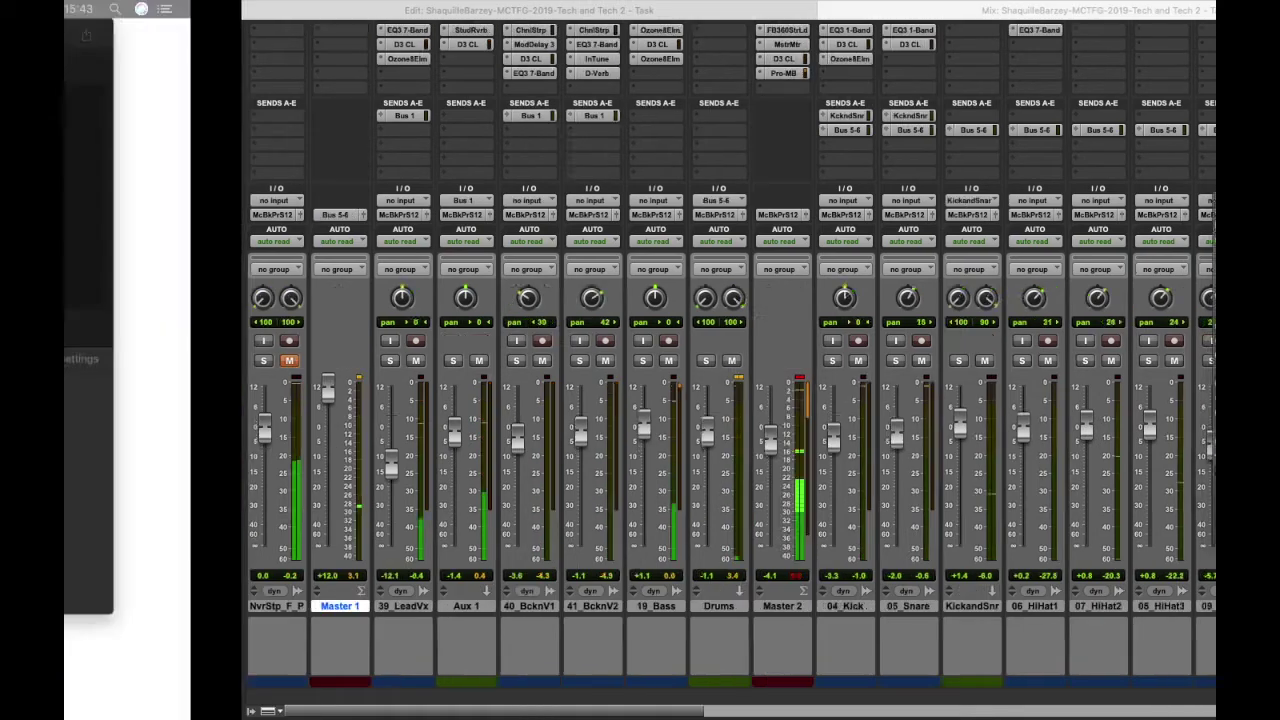
{"action": "key", "text": "BackSpace"}
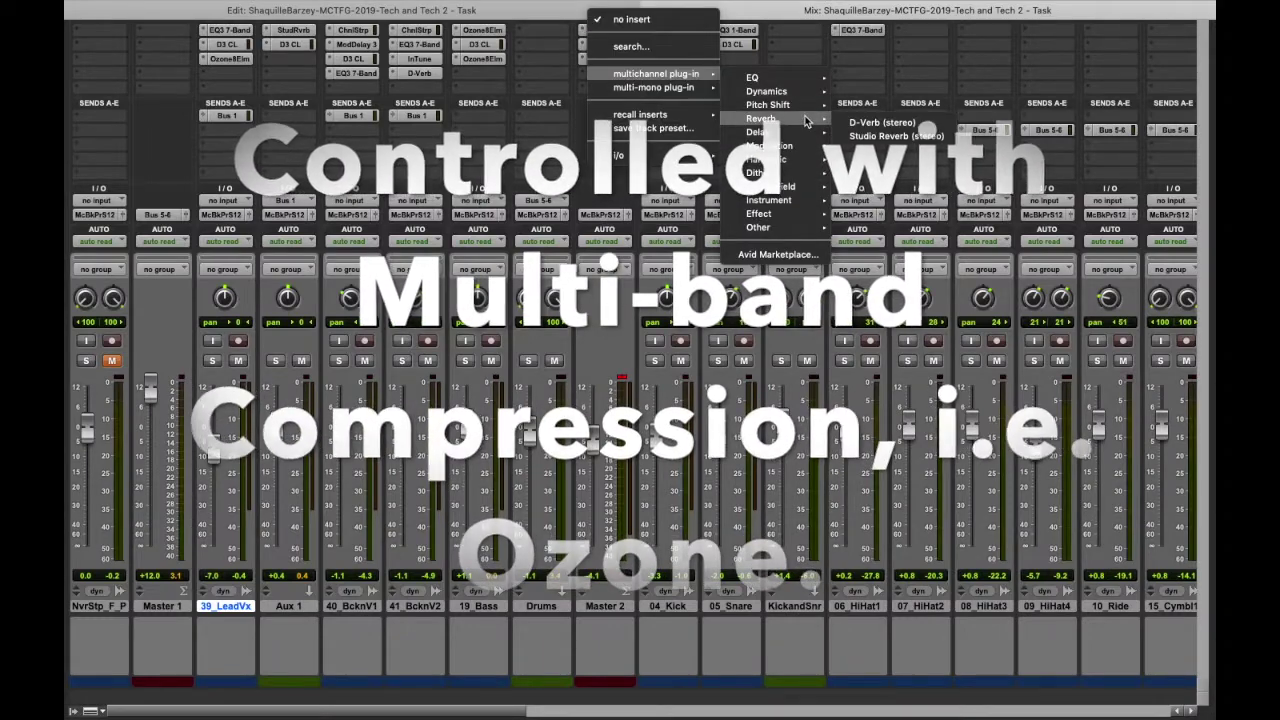
Insert the stereo multichannel FabFilter Pro-MB plug-in in slot D of Master 2 and reposition its window
{"action": "mouse_move", "coordinate": [808, 148]}
{"action": "mouse_move", "coordinate": [783, 91]}
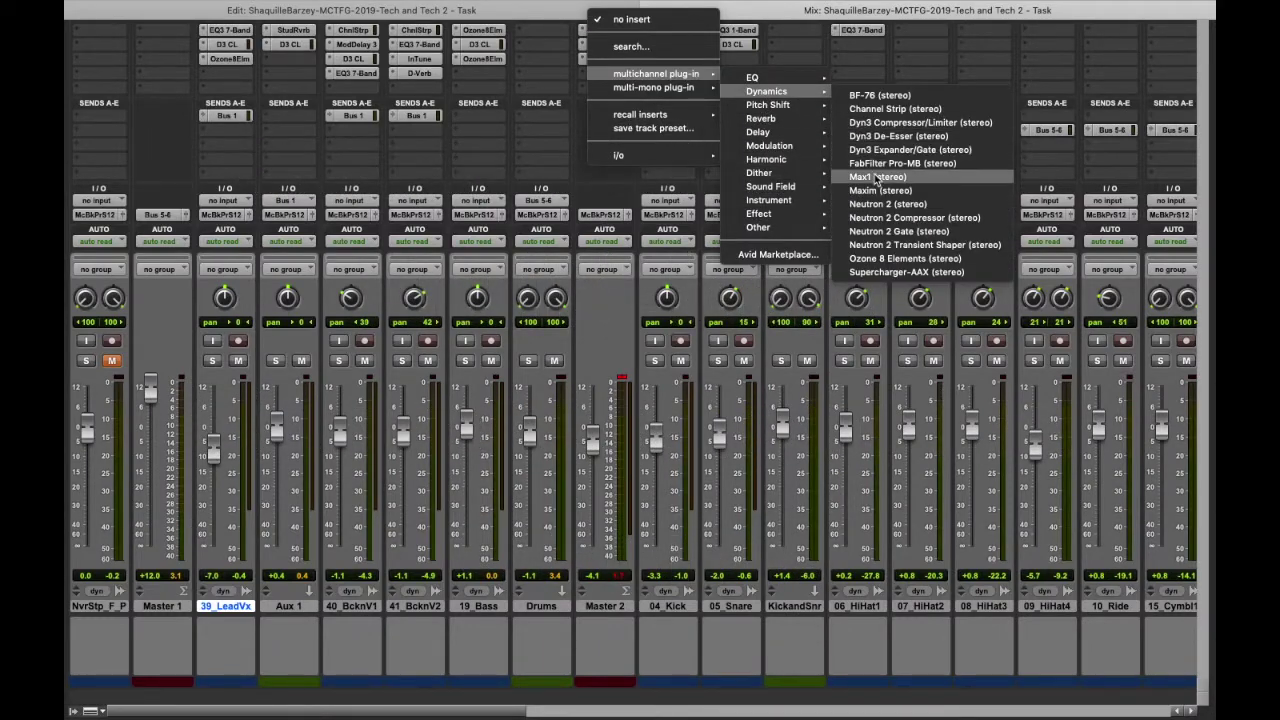
{"action": "left_click", "coordinate": [879, 166]}
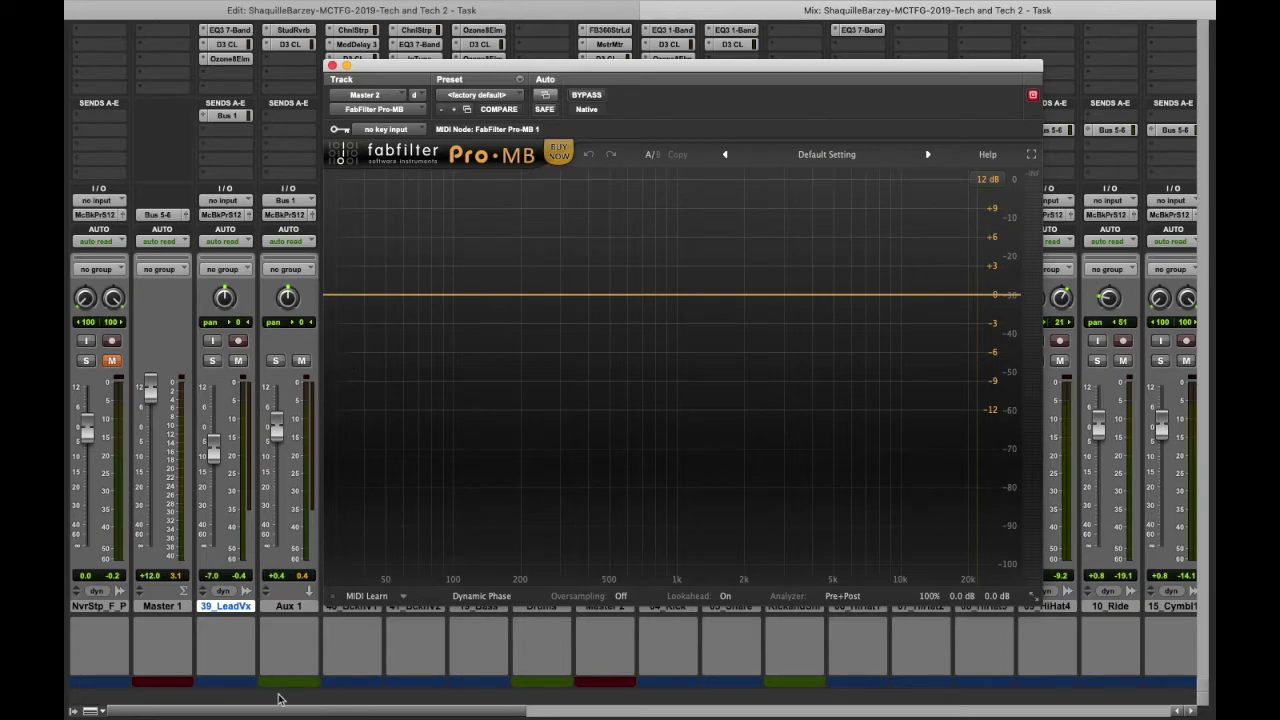
{"action": "mouse_move", "coordinate": [528, 70]}
{"action": "left_mouse_down"}
{"action": "mouse_move", "coordinate": [586, 580]}
{"action": "mouse_move", "coordinate": [514, 43]}
{"action": "mouse_move", "coordinate": [513, 55]}
{"action": "left_mouse_up"}
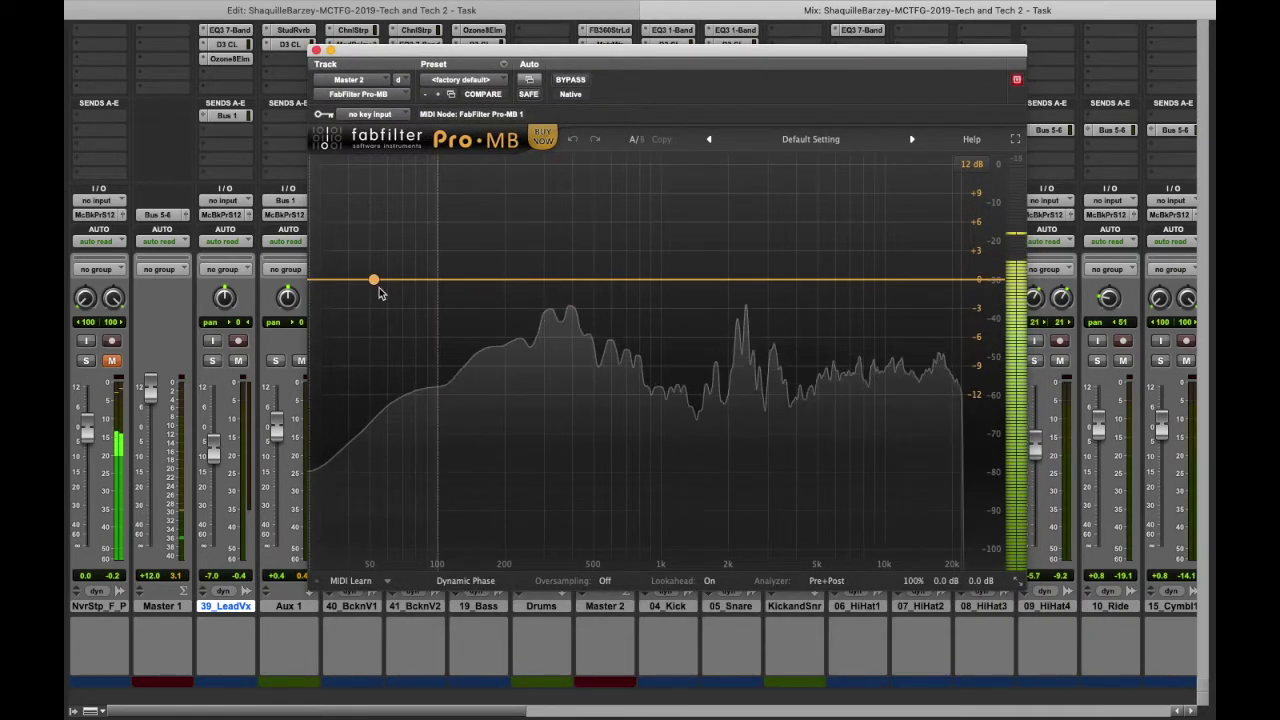
Add four compression bands to Pro-MB, centred at about 50 Hz, 400 Hz, 4.4 kHz and 13 kHz
{"action": "left_click", "coordinate": [376, 286]}
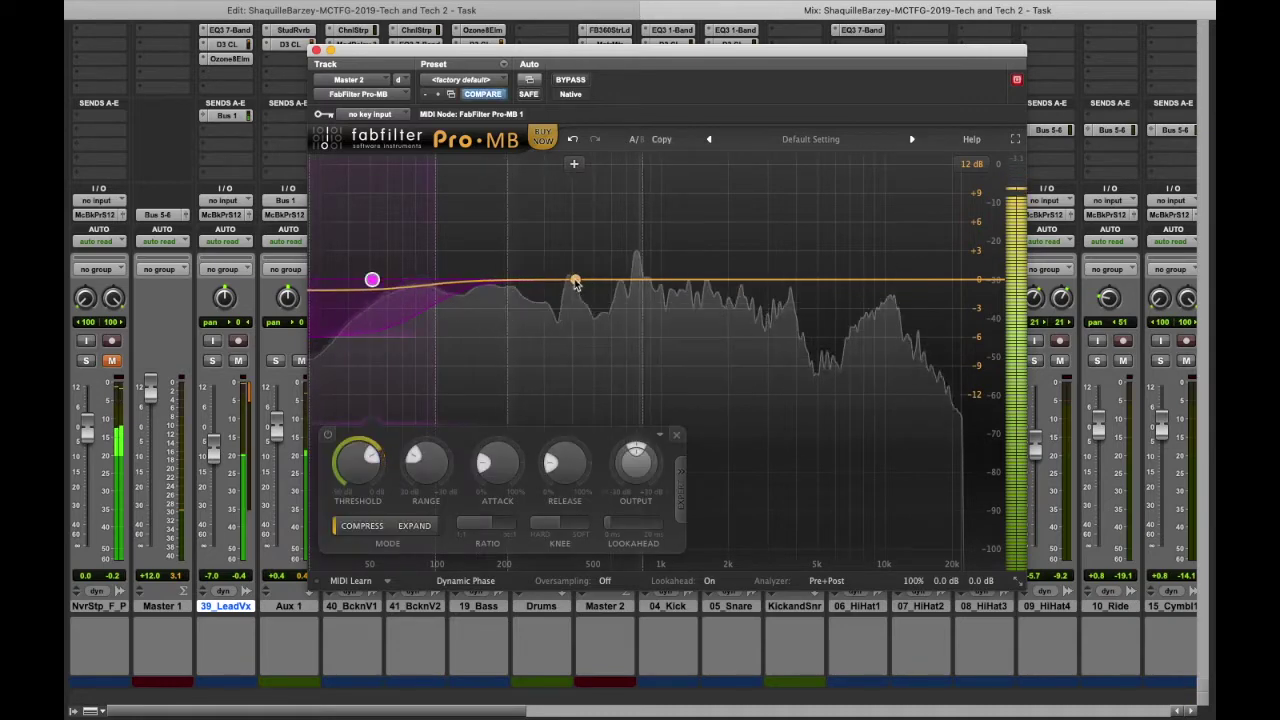
{"action": "left_click", "coordinate": [575, 281]}
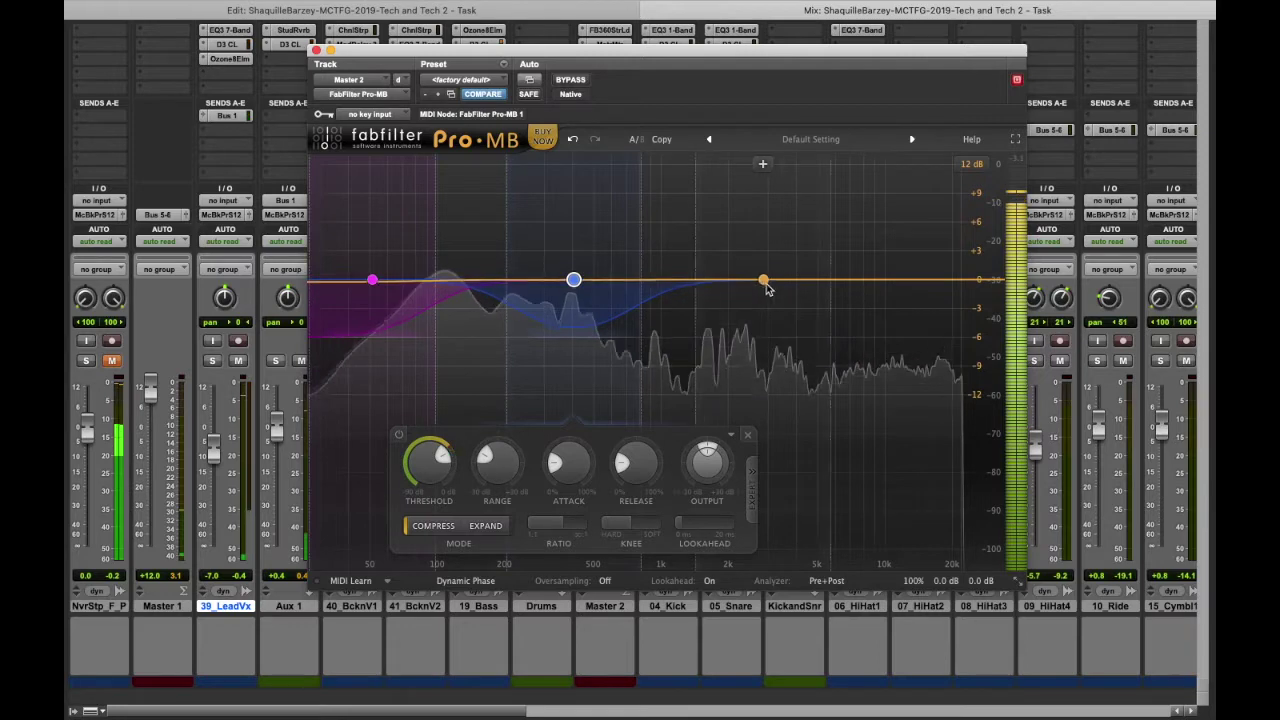
{"action": "left_click", "coordinate": [804, 280]}
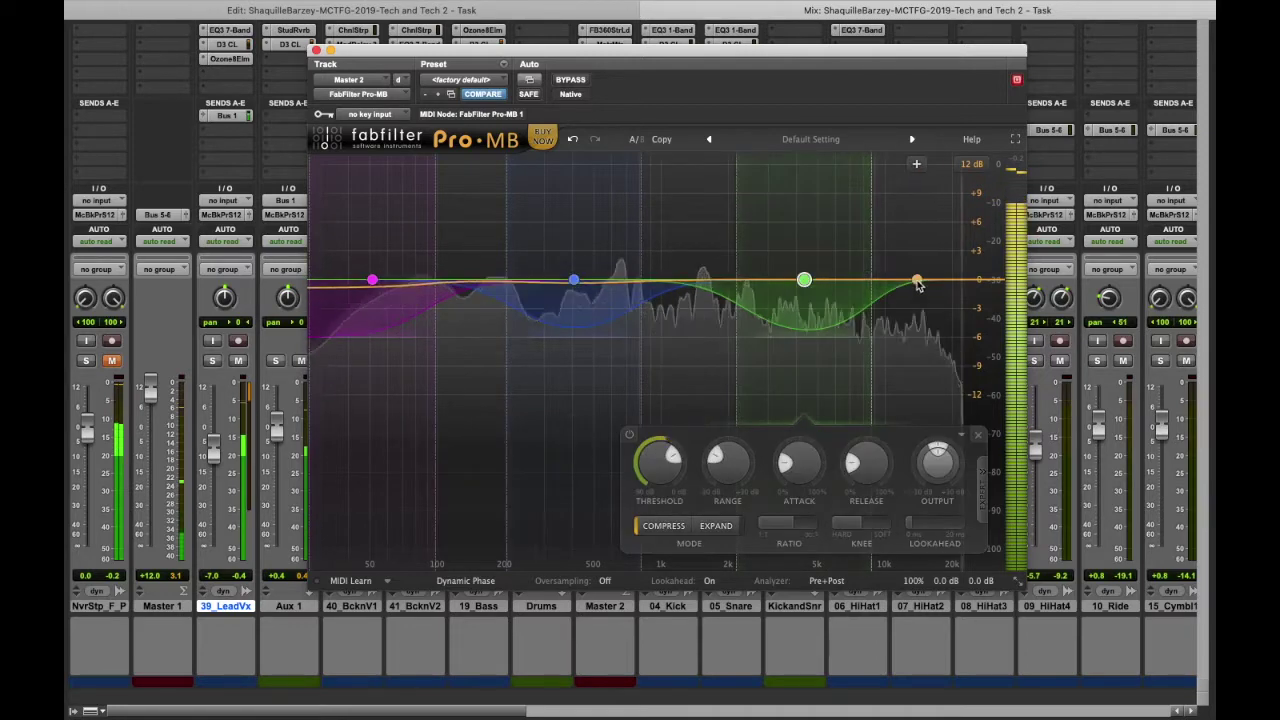
{"action": "left_click", "coordinate": [912, 280]}
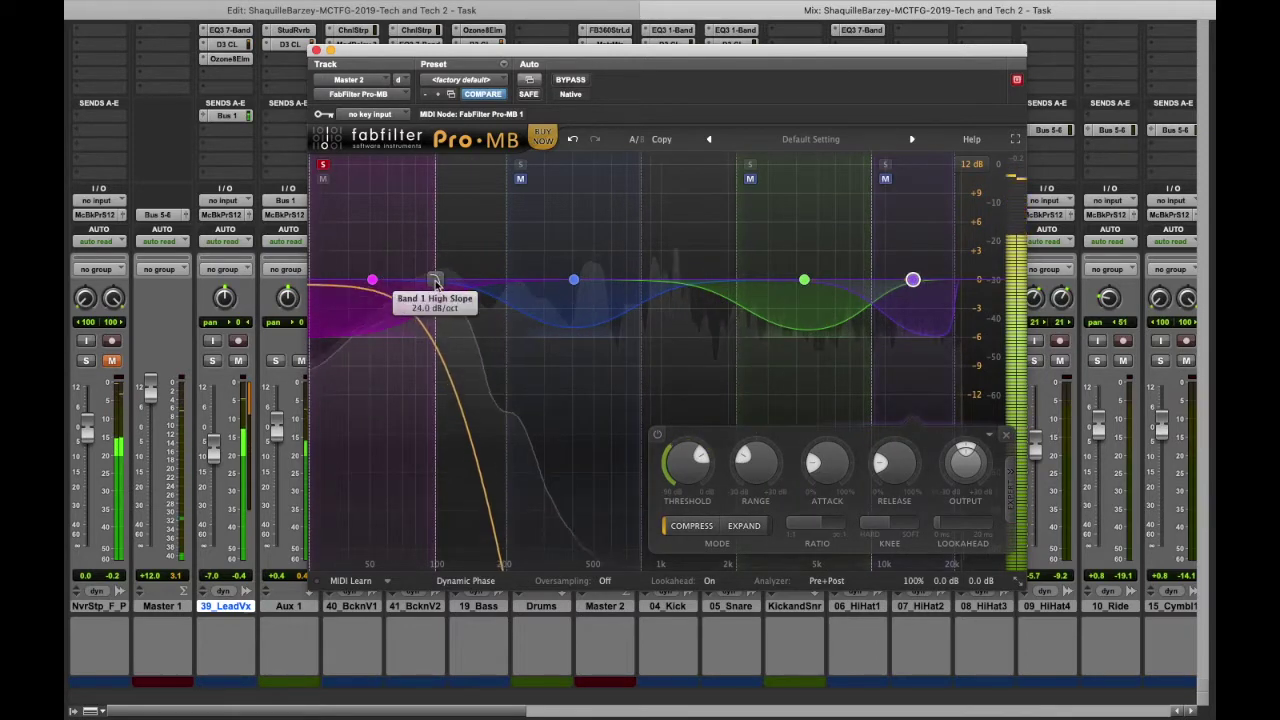
Solo the lowest band and extend its upper edge to meet the second band, setting their crossover to about 242 Hz
{"action": "left_click_drag", "start_coordinate": [435, 280], "coordinate": [506, 280]}
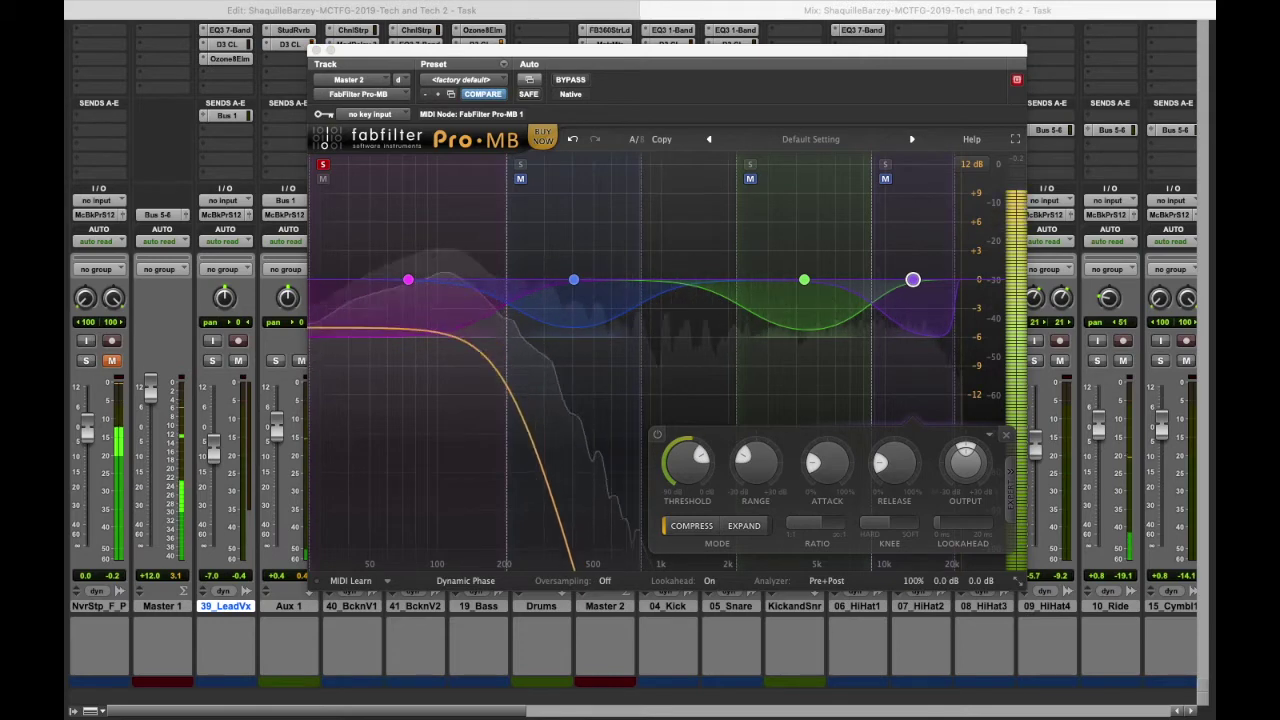
{"action": "mouse_move", "coordinate": [506, 281]}
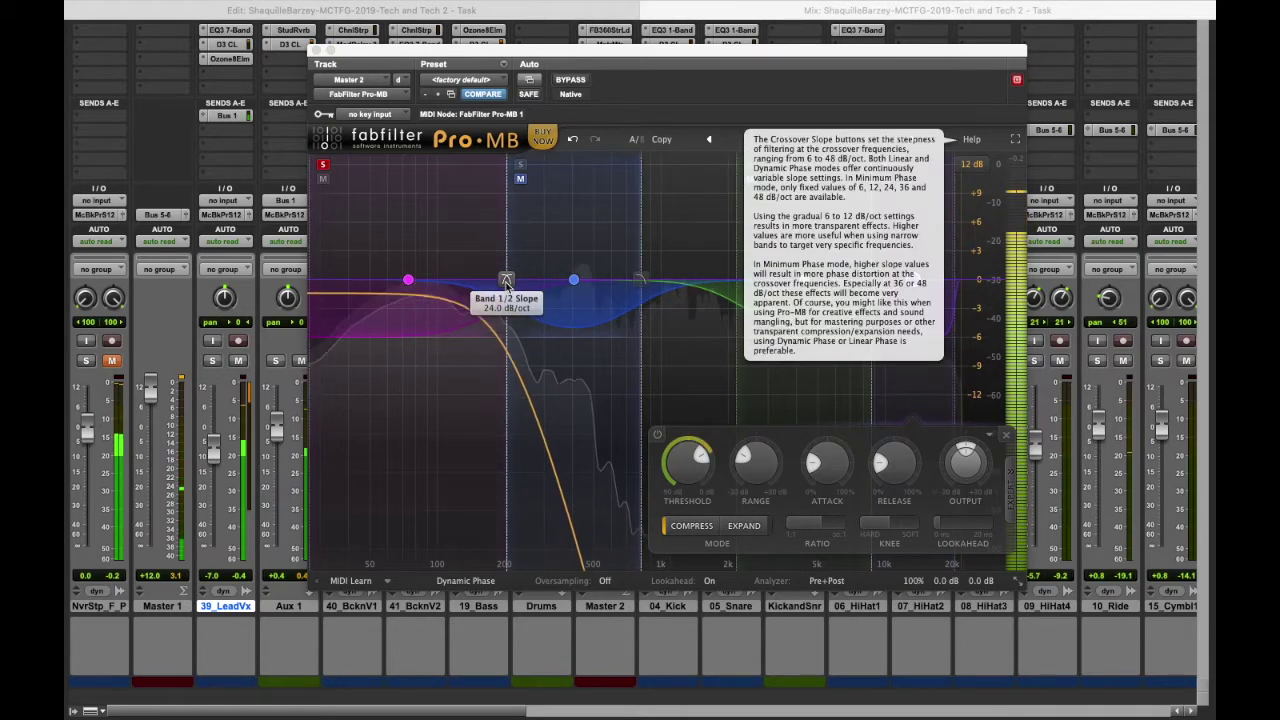
{"action": "left_click_drag", "start_coordinate": [506, 283], "coordinate": [500, 288]}
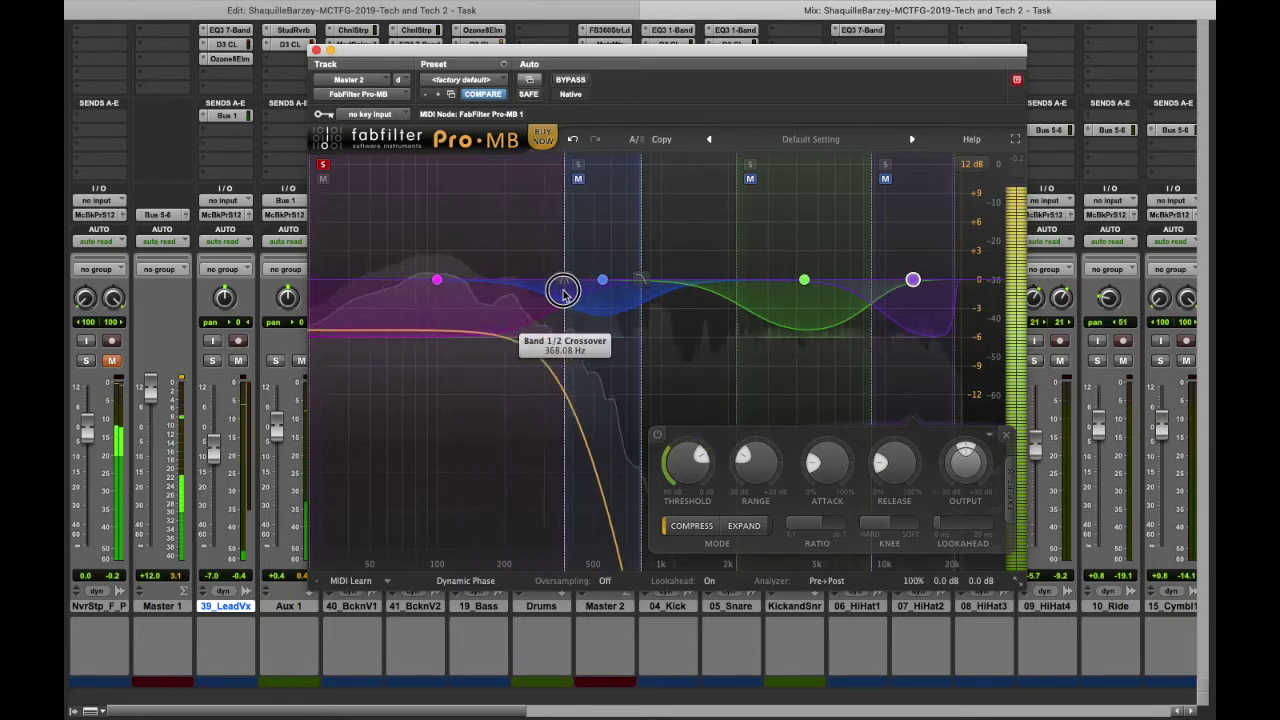
{"action": "left_click_drag", "start_coordinate": [563, 291], "coordinate": [518, 297]}
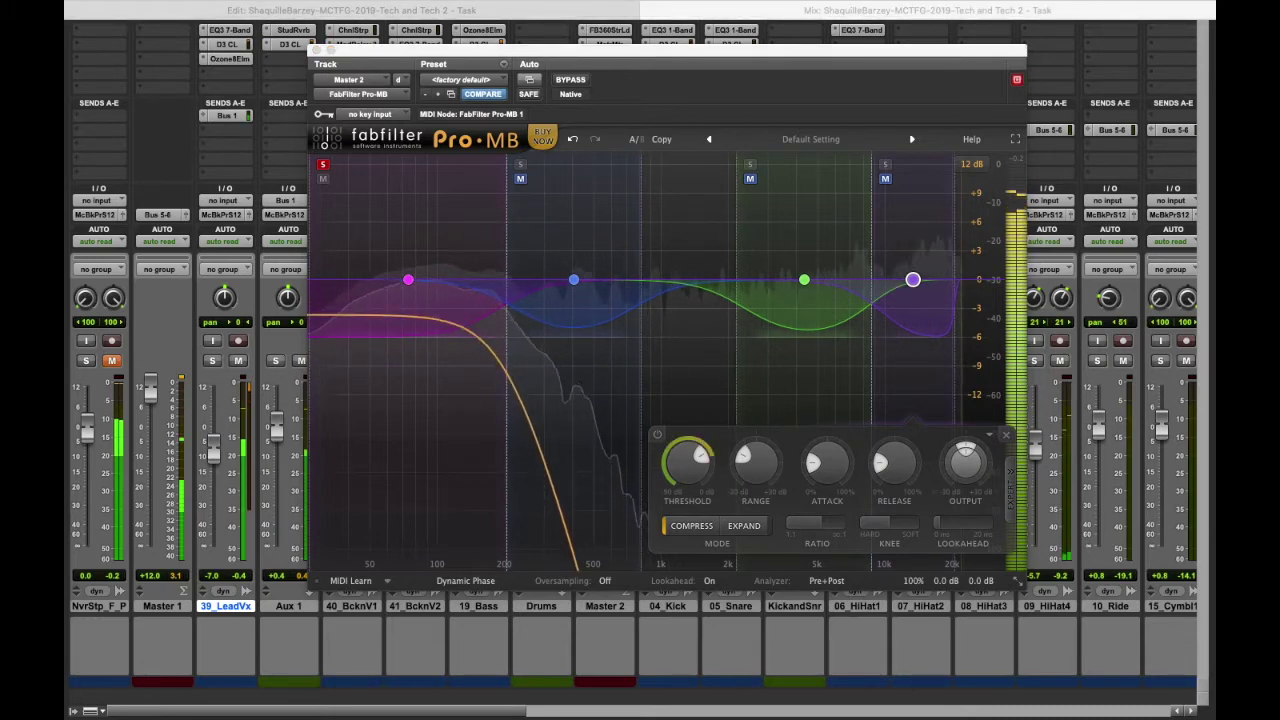
{"action": "mouse_move", "coordinate": [506, 280]}
{"action": "left_mouse_down"}
{"action": "mouse_move", "coordinate": [508, 258]}
{"action": "mouse_move", "coordinate": [521, 284]}
{"action": "left_mouse_up"}
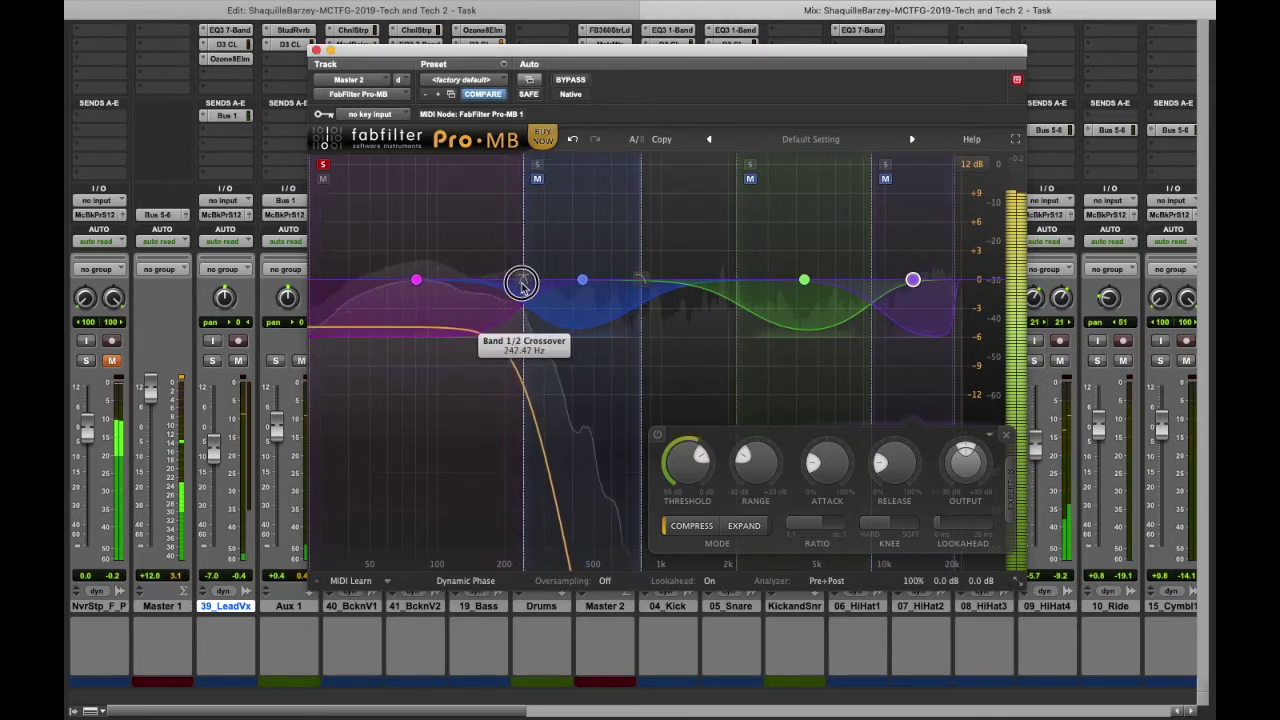